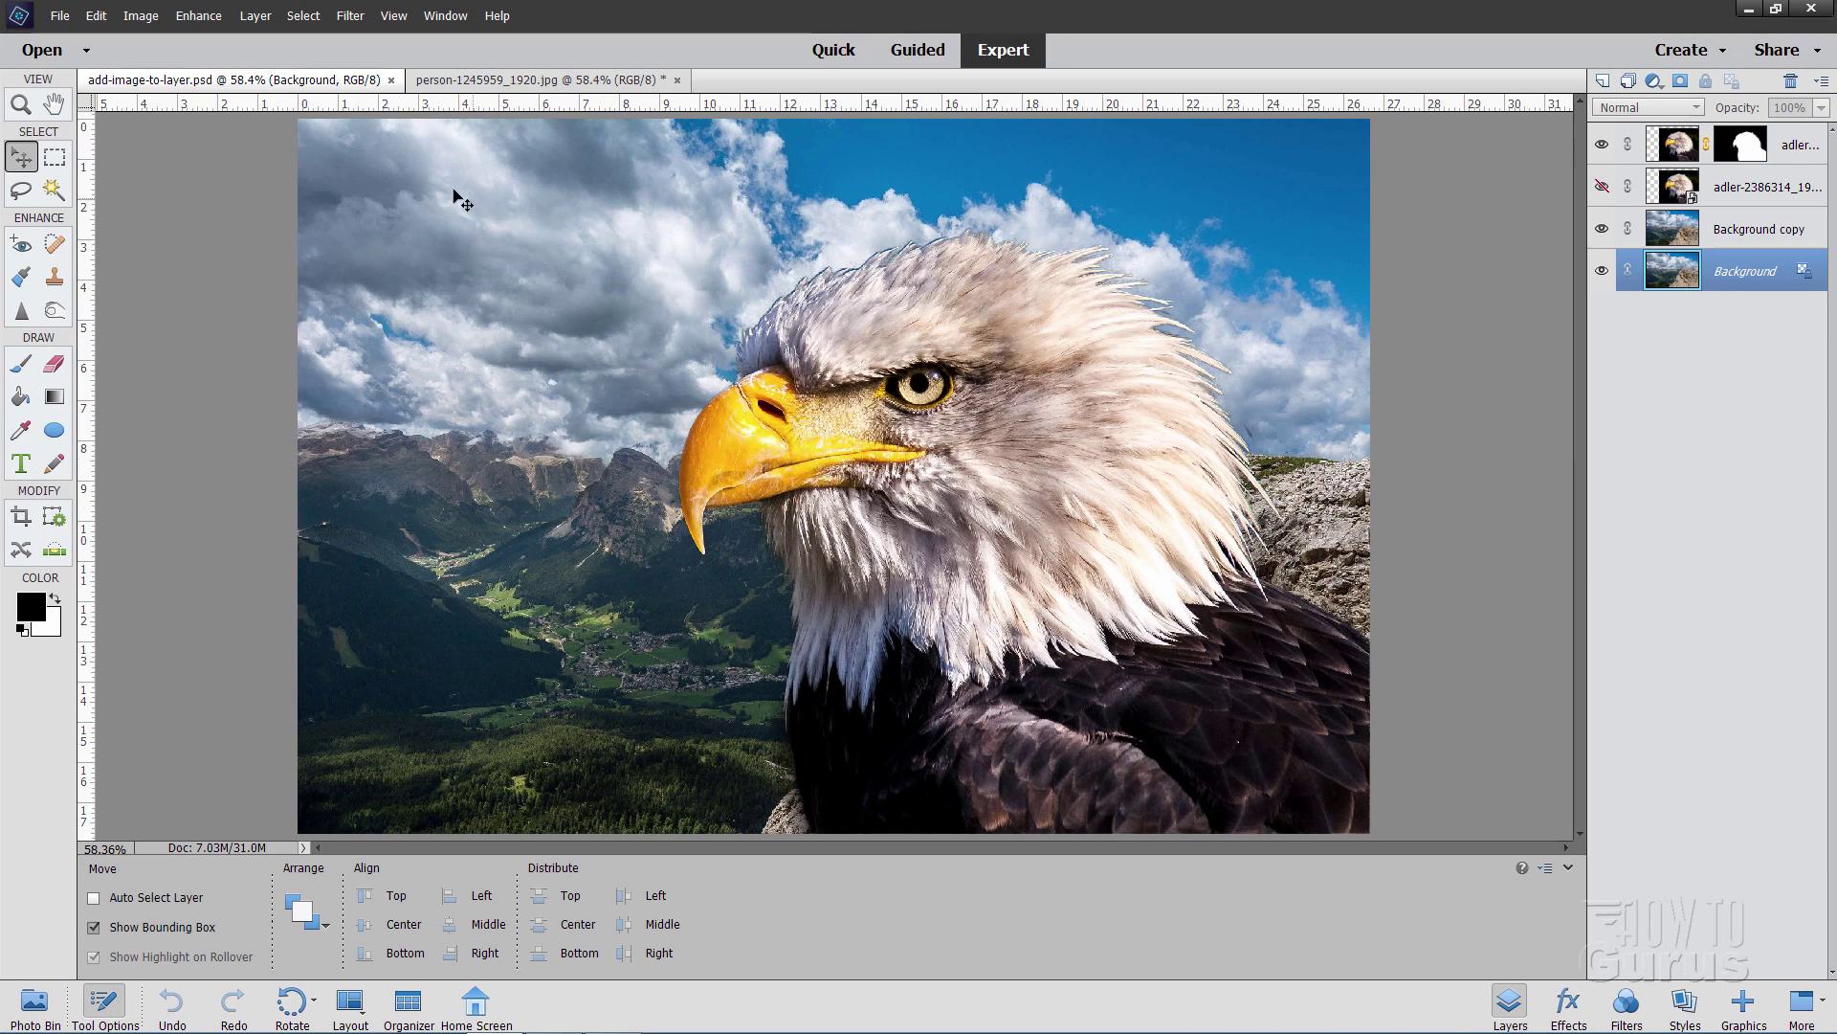
# Close the add-image-to-layer.psd eagle composite, leaving only person-1245959_1920.jpg open
pyautogui.click(392, 80)
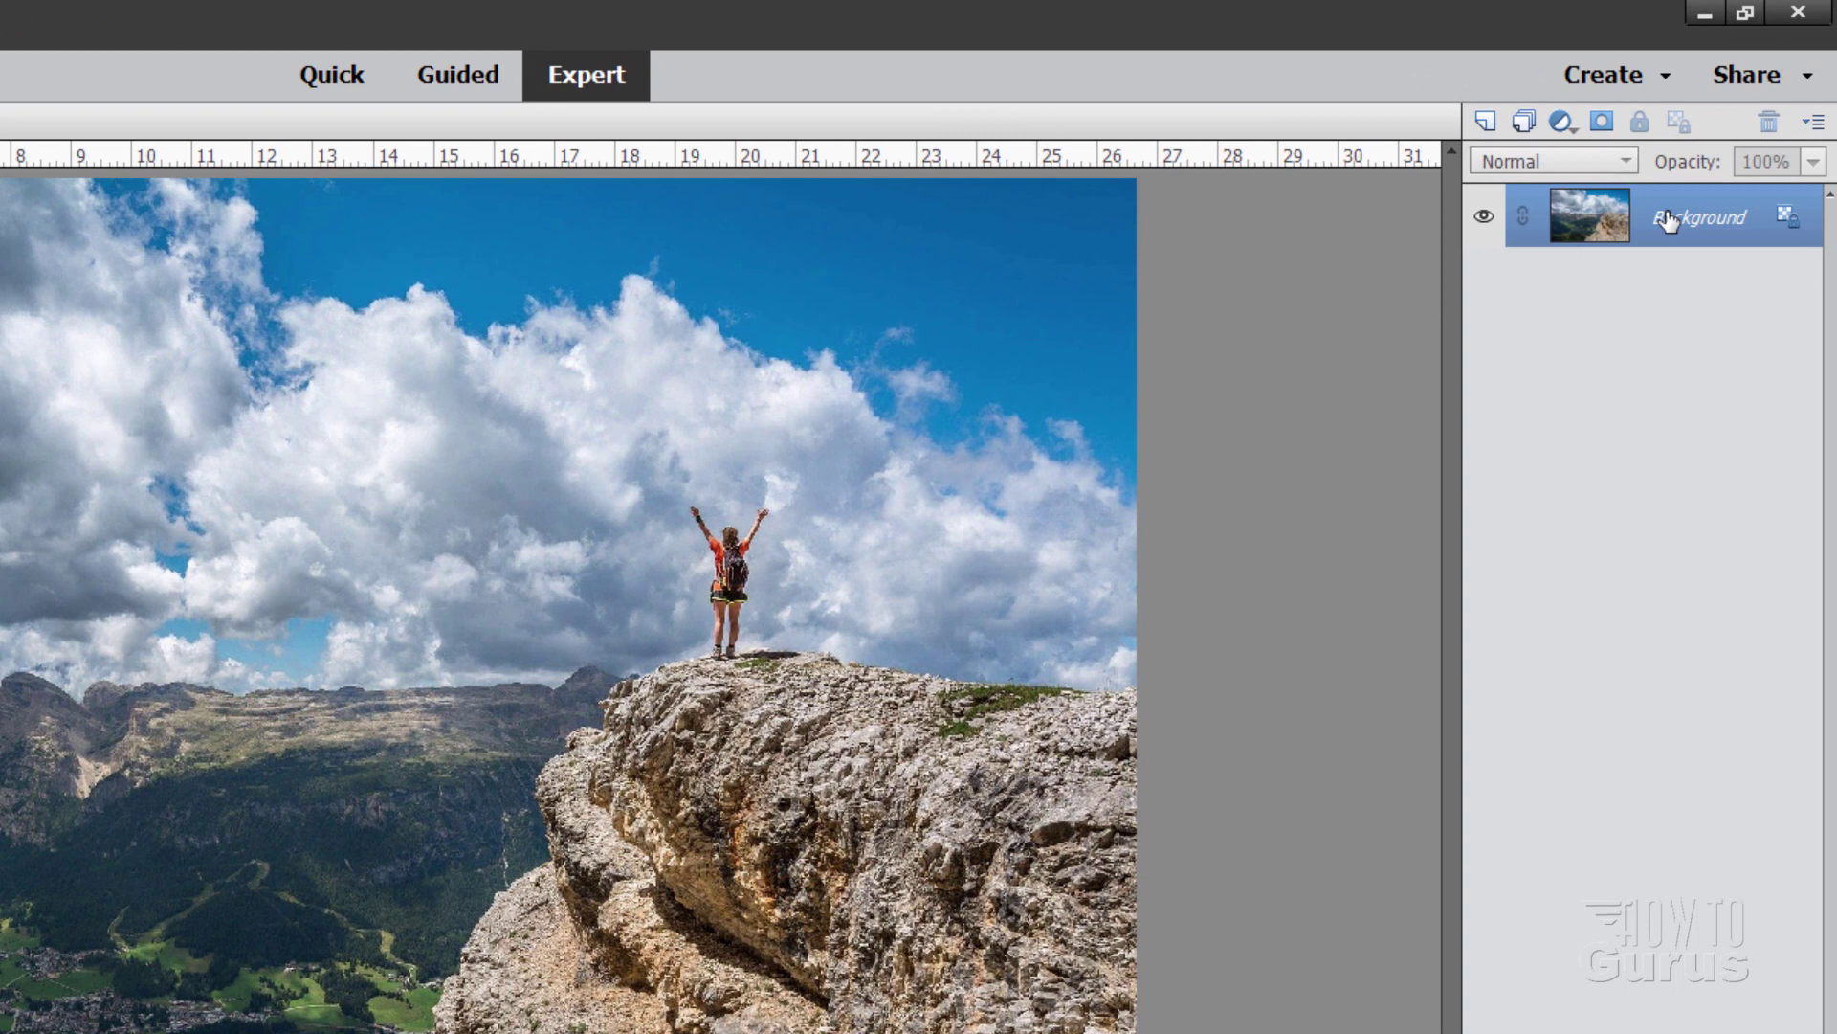
# Create a Background copy layer via Duplicate Layer and hide the original Background's visibility
pyautogui.rightClick(1675, 226)
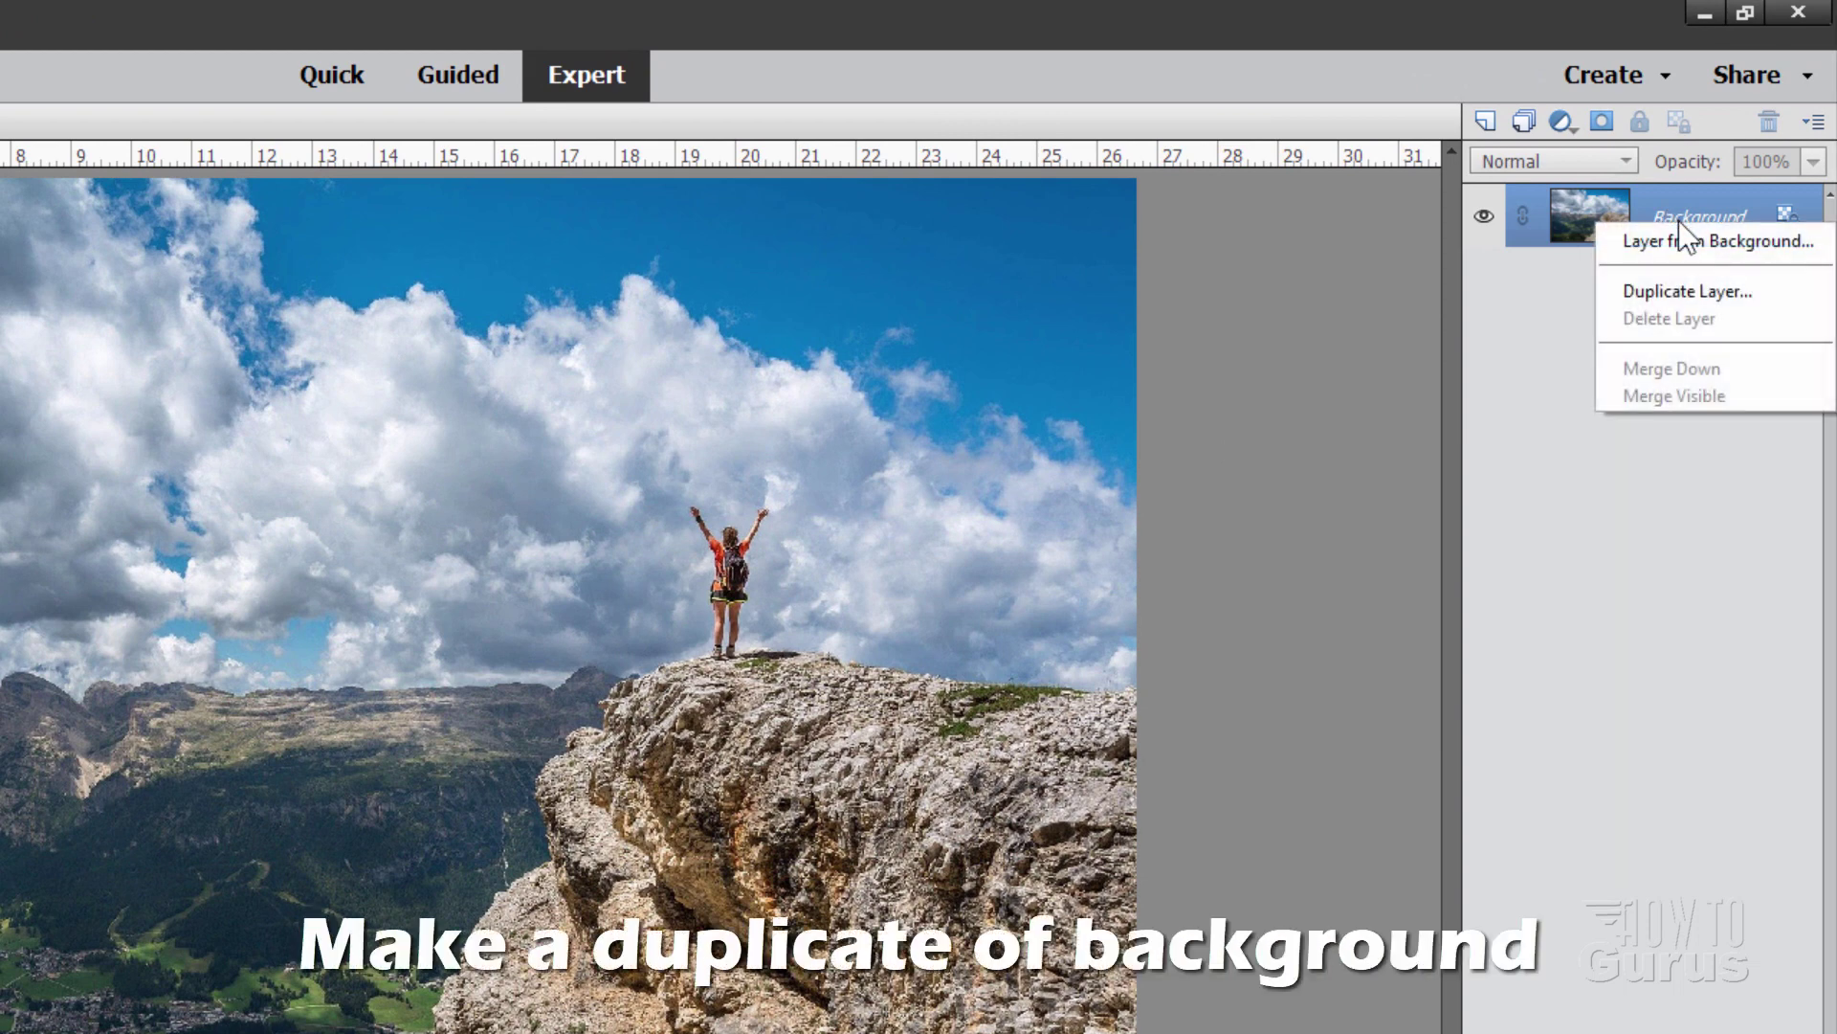
pyautogui.click(1661, 291)
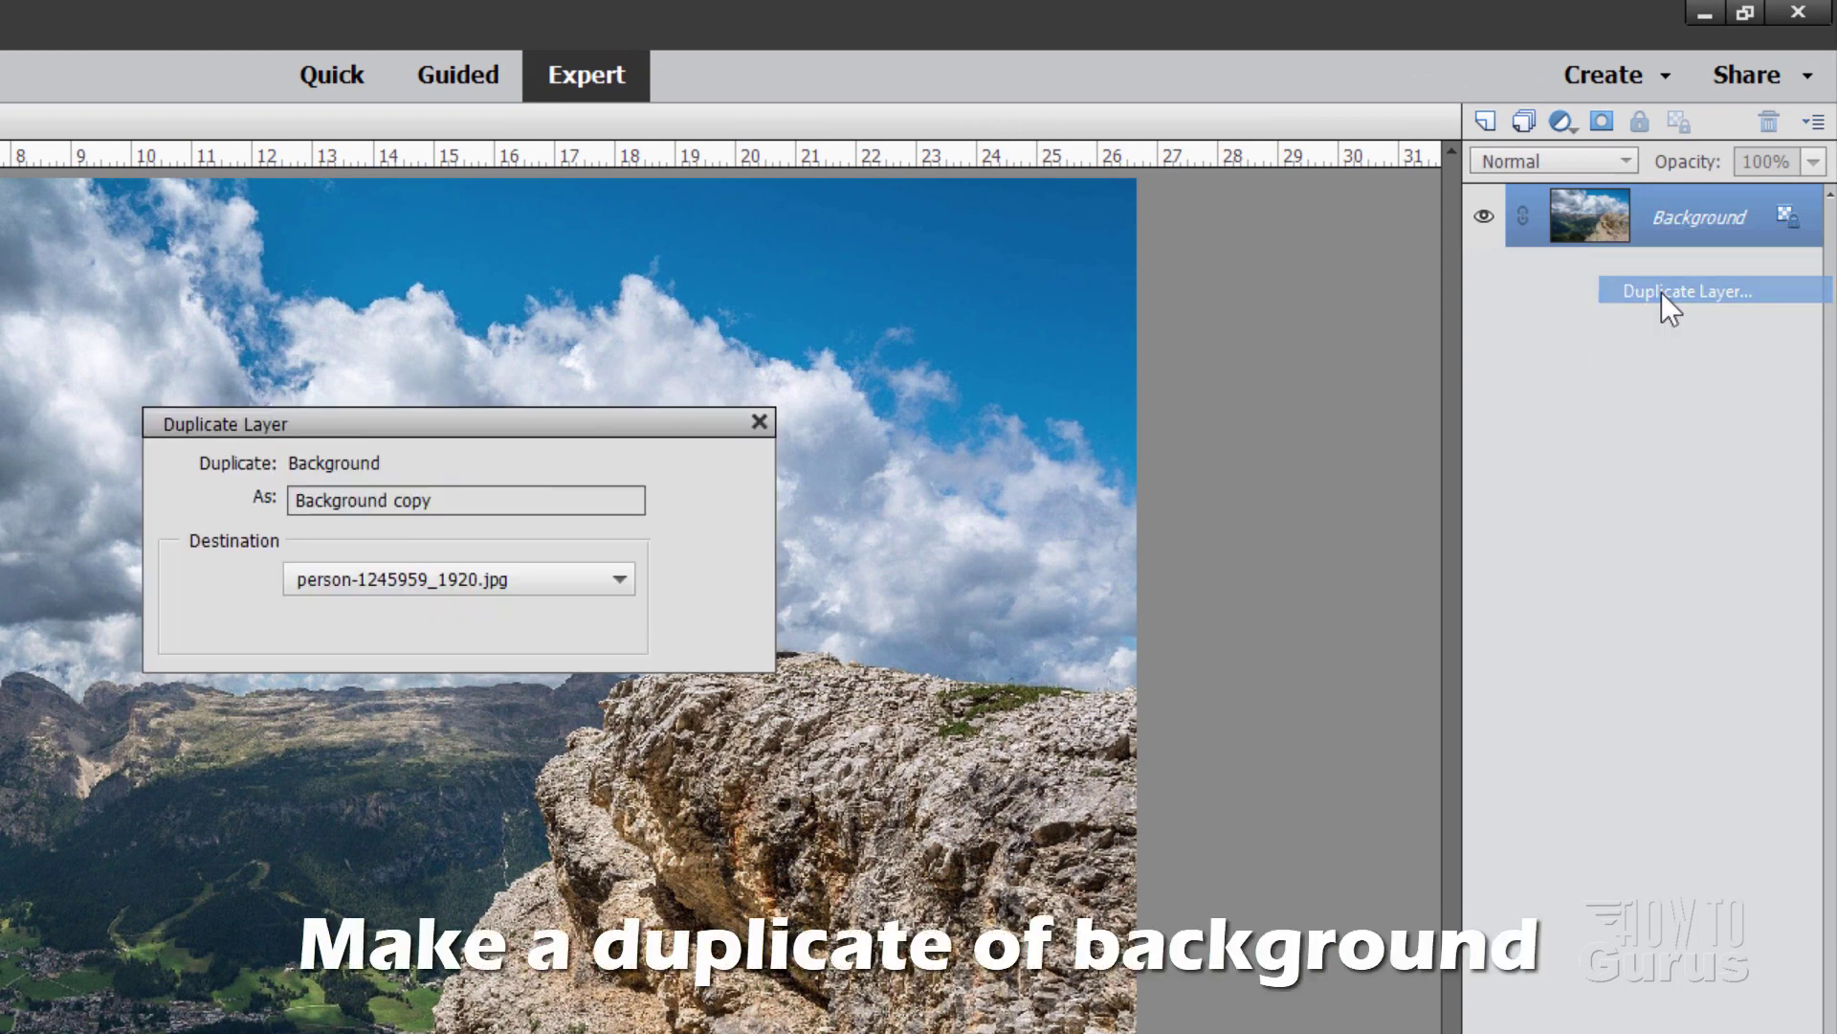
pyautogui.click(718, 469)
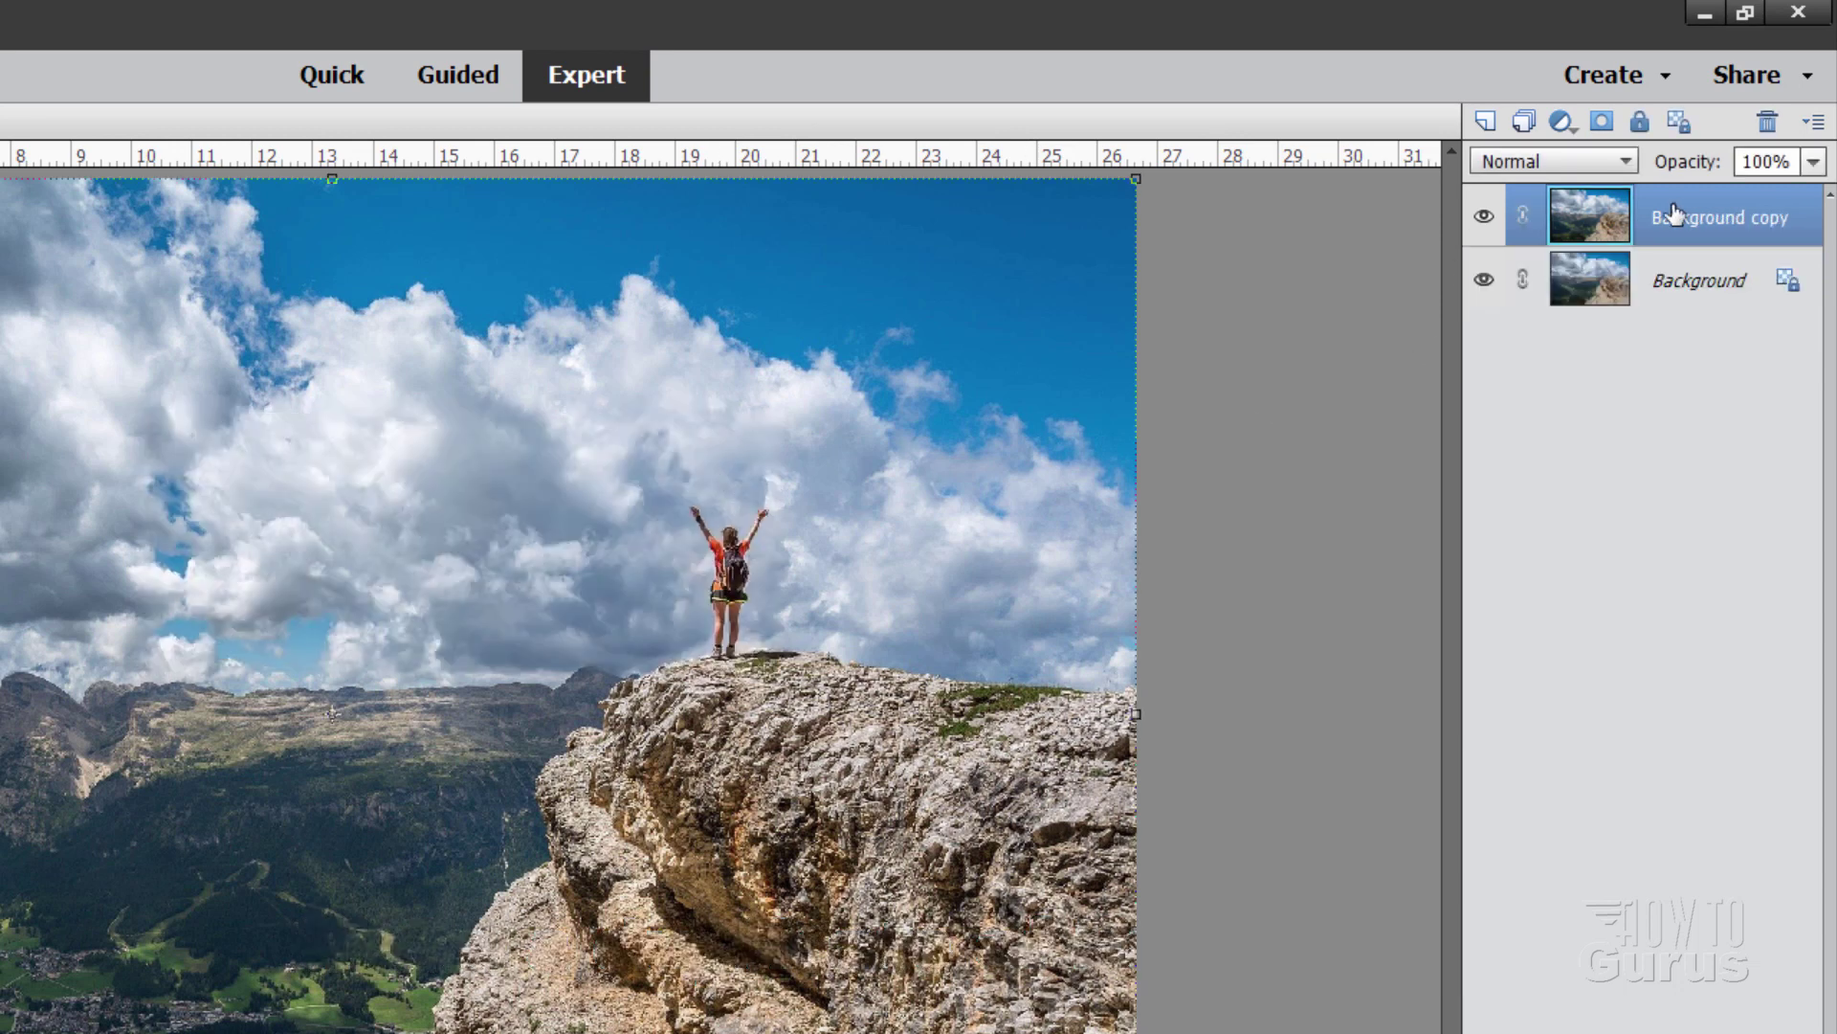
pyautogui.click(1483, 281)
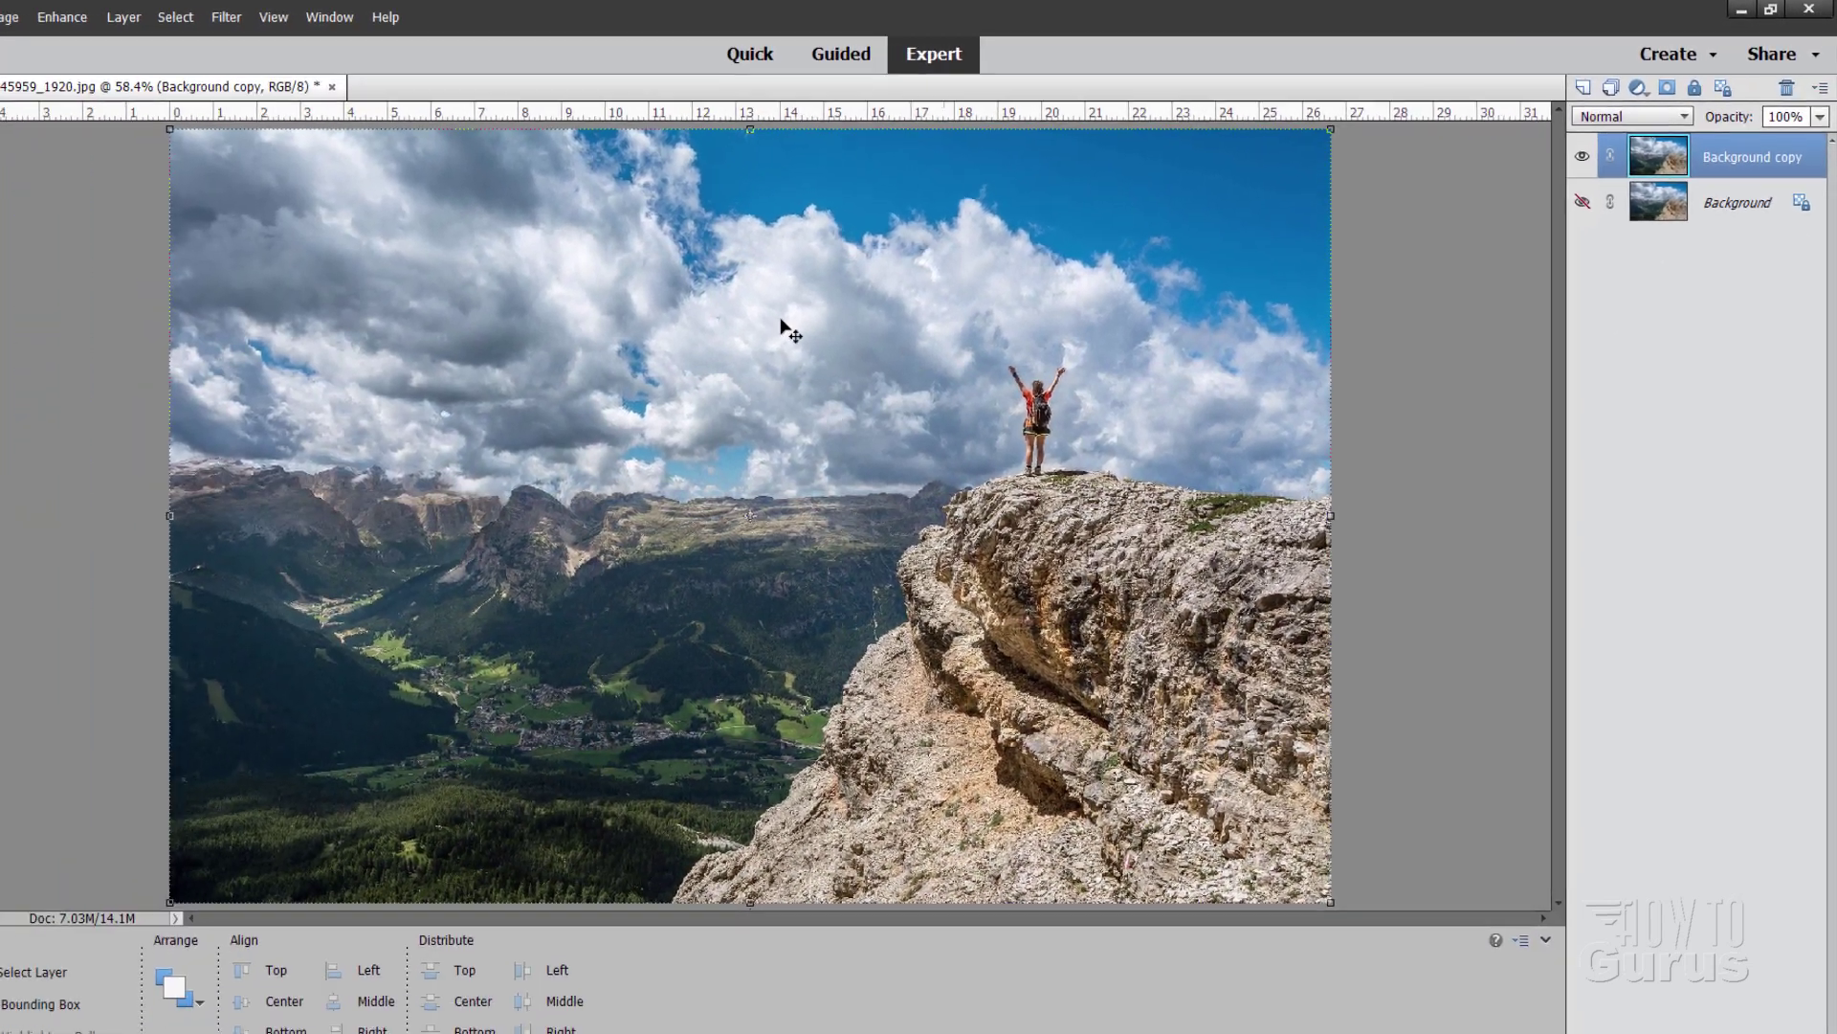
# Zoom in to about 300% on the hiker standing on the clifftop
pyautogui.press('z')
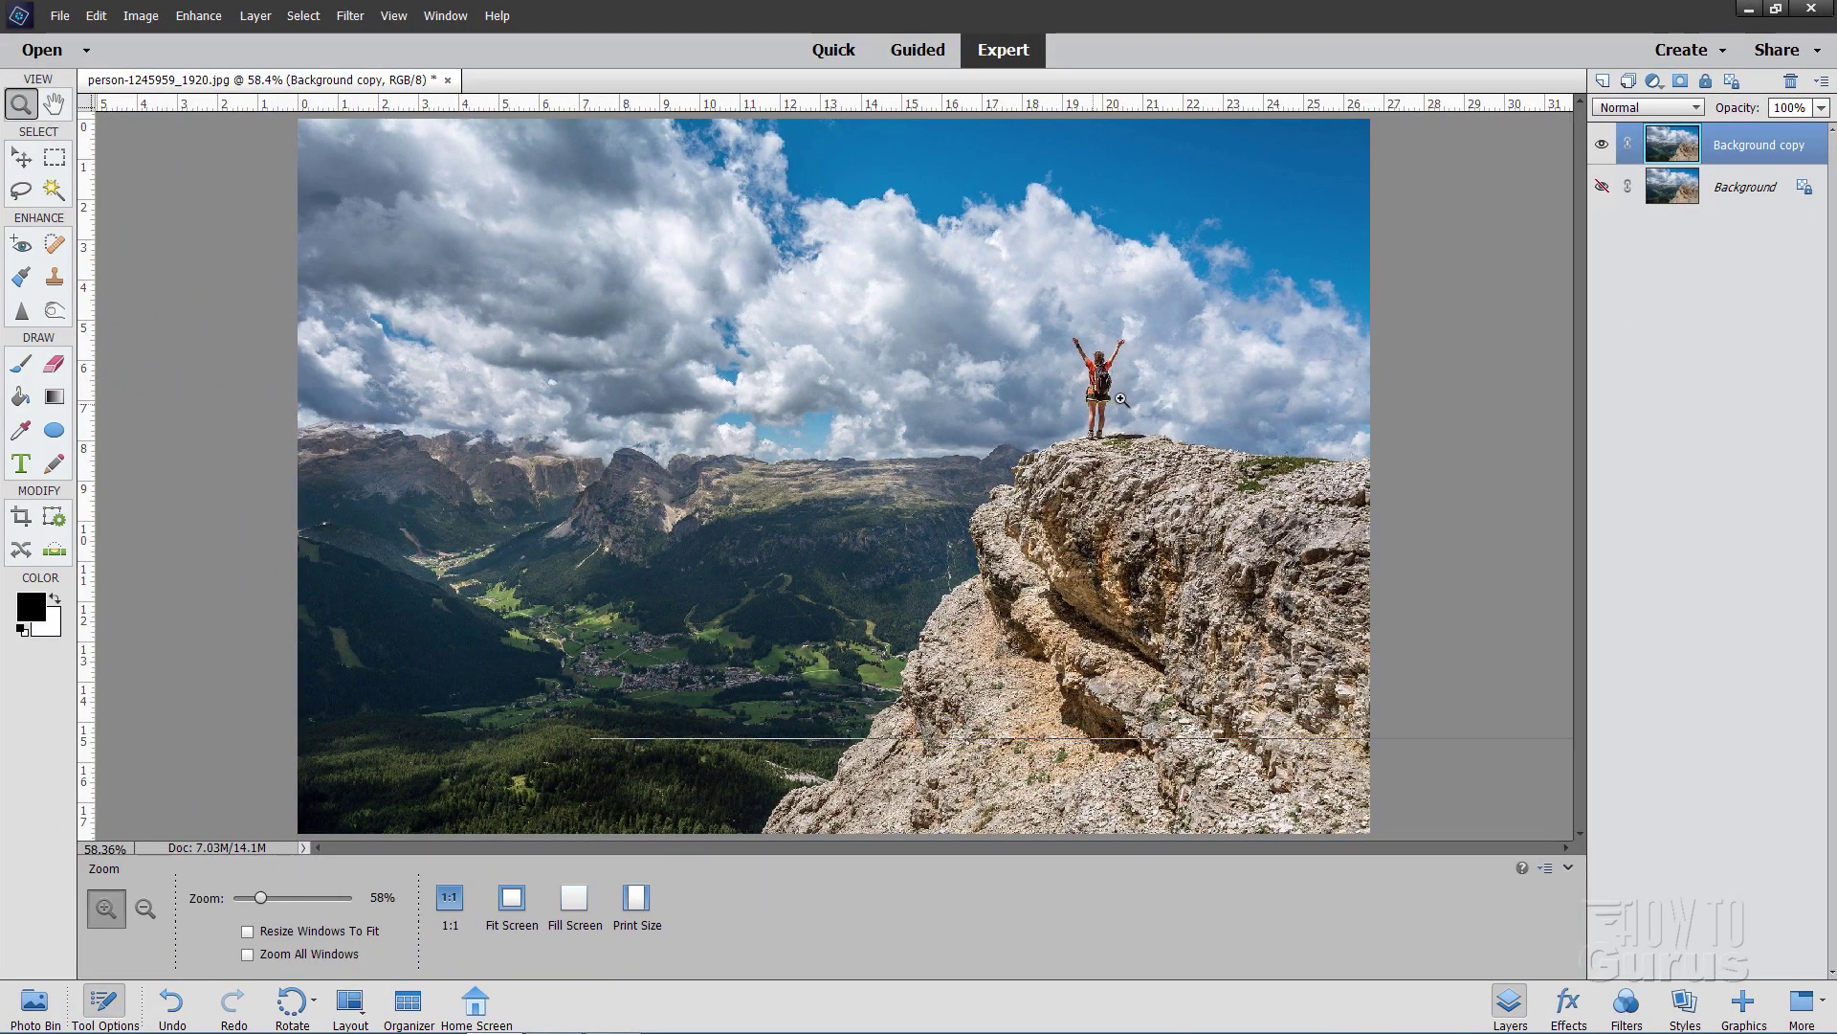
pyautogui.click(1141, 391)
pyautogui.click(1141, 390)
pyautogui.click(1110, 373)
pyautogui.click(1071, 351)
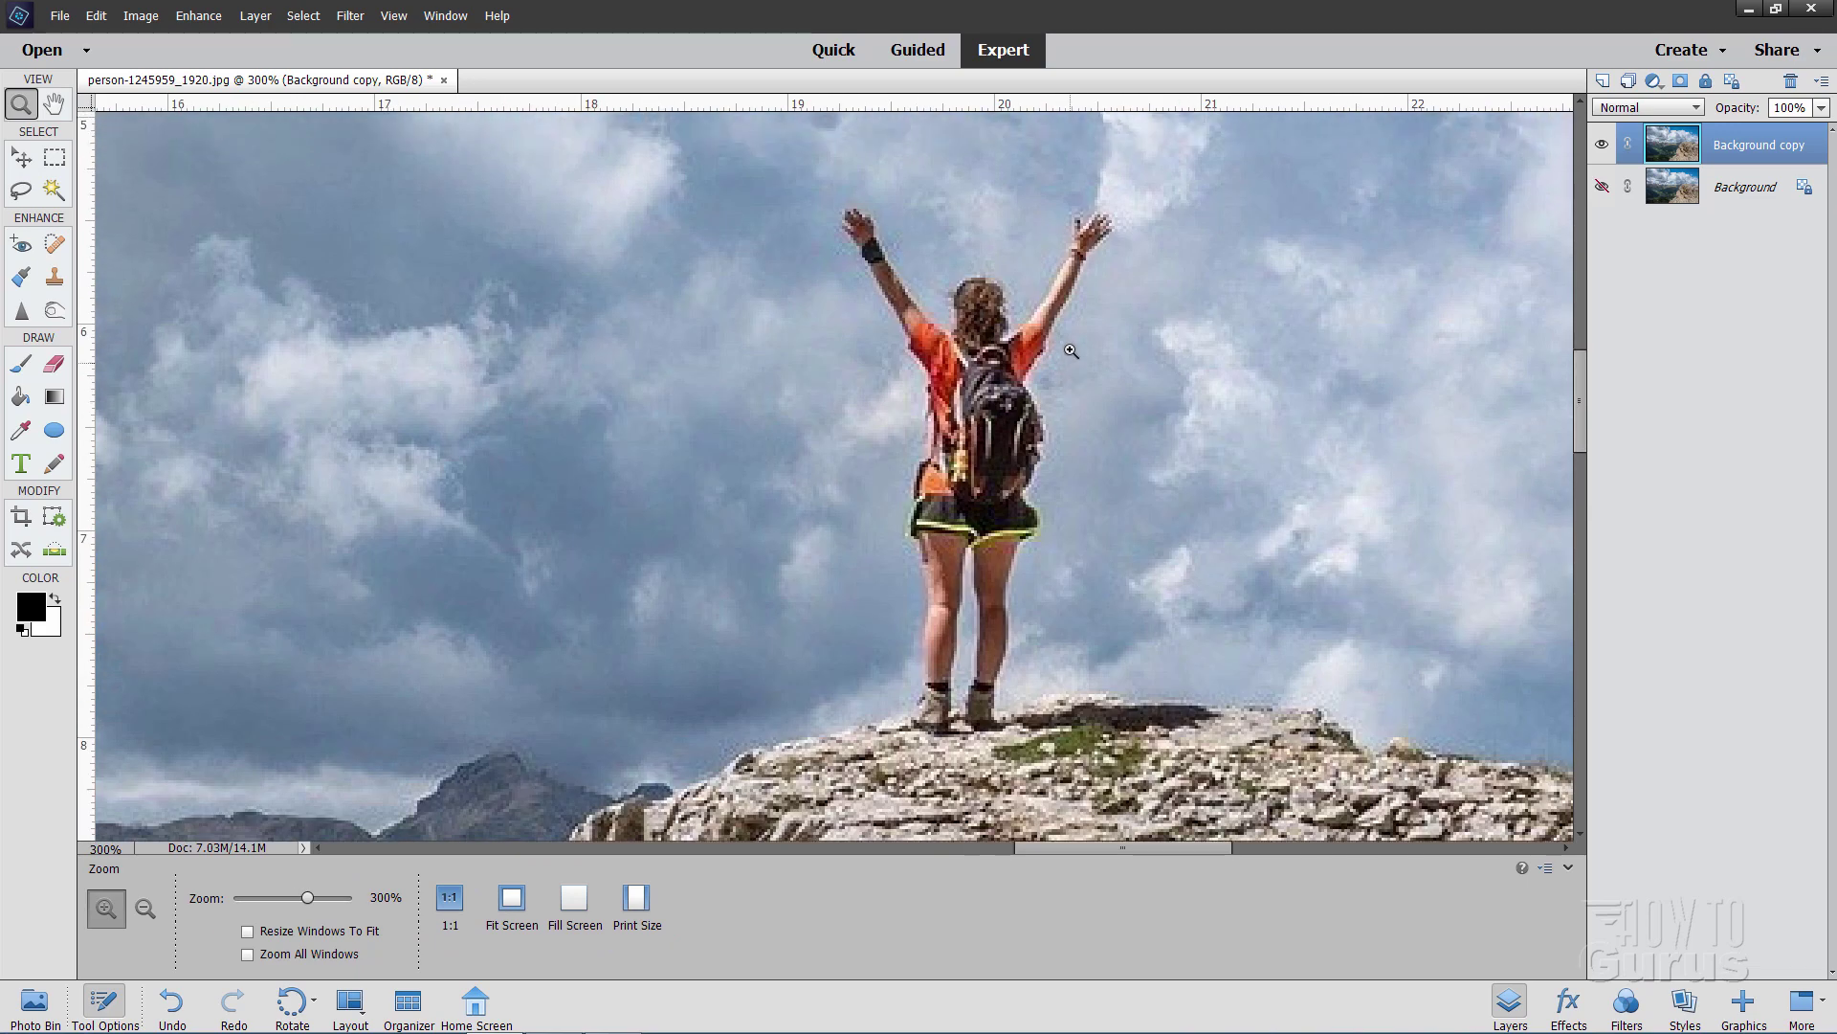
pyautogui.scroll(-1, 1071, 351)
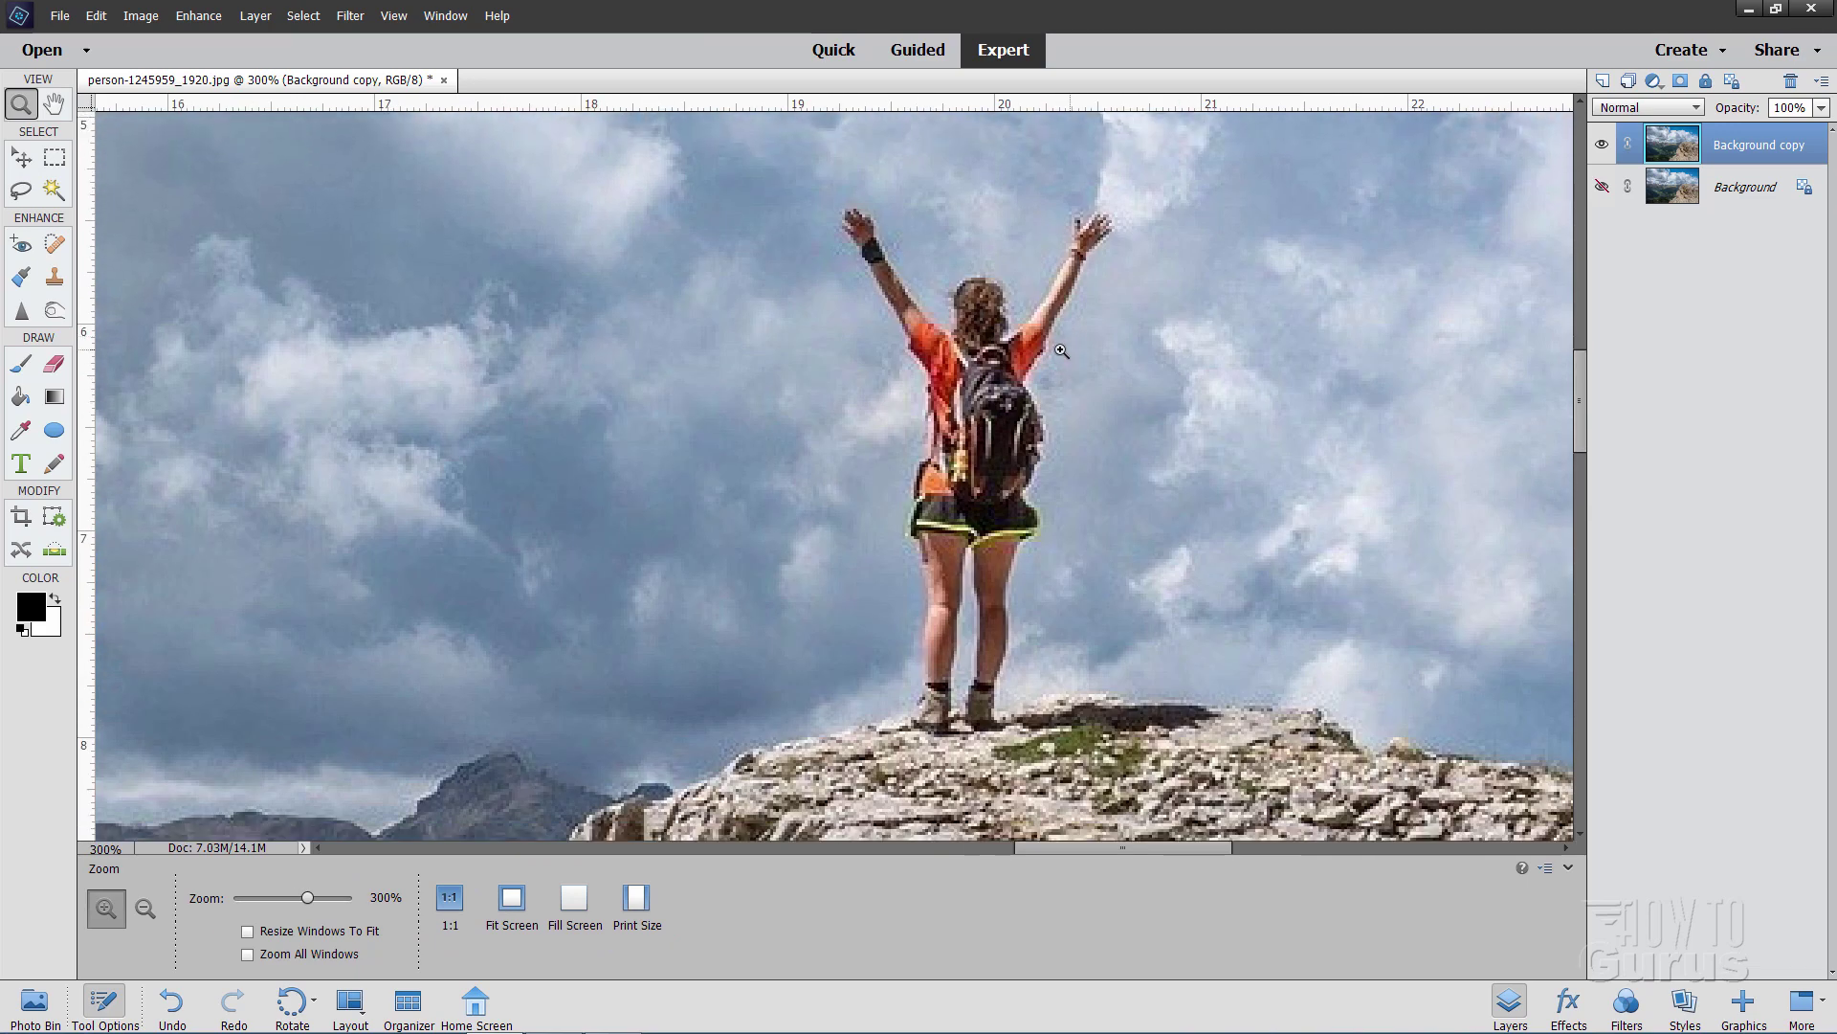
# Draw a loose Lasso outline around the hiker from raised arm to head
pyautogui.click(22, 191)
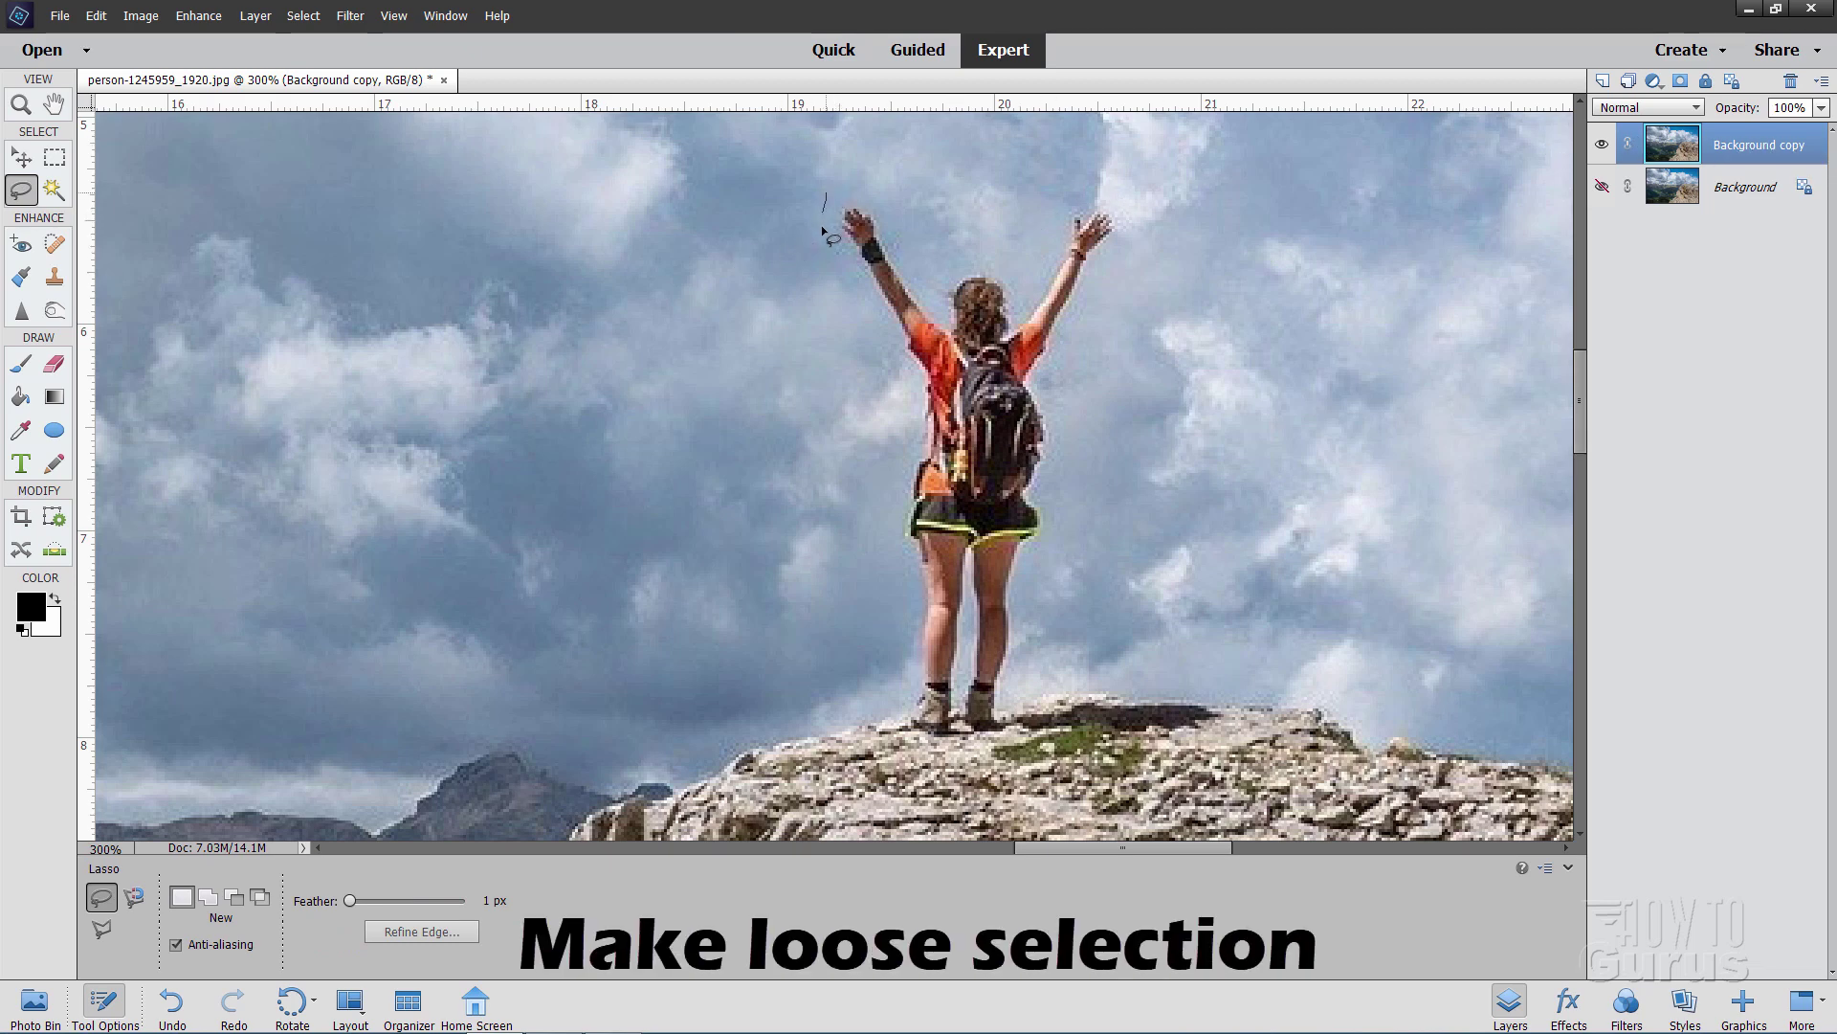
pyautogui.moveTo(825, 194); pyautogui.dragTo(855, 329)
pyautogui.moveTo(893, 525)
pyautogui.mouseDown()
pyautogui.moveTo(910, 643)
pyautogui.moveTo(877, 723)
pyautogui.moveTo(899, 751)
pyautogui.moveTo(995, 752)
pyautogui.mouseUp()
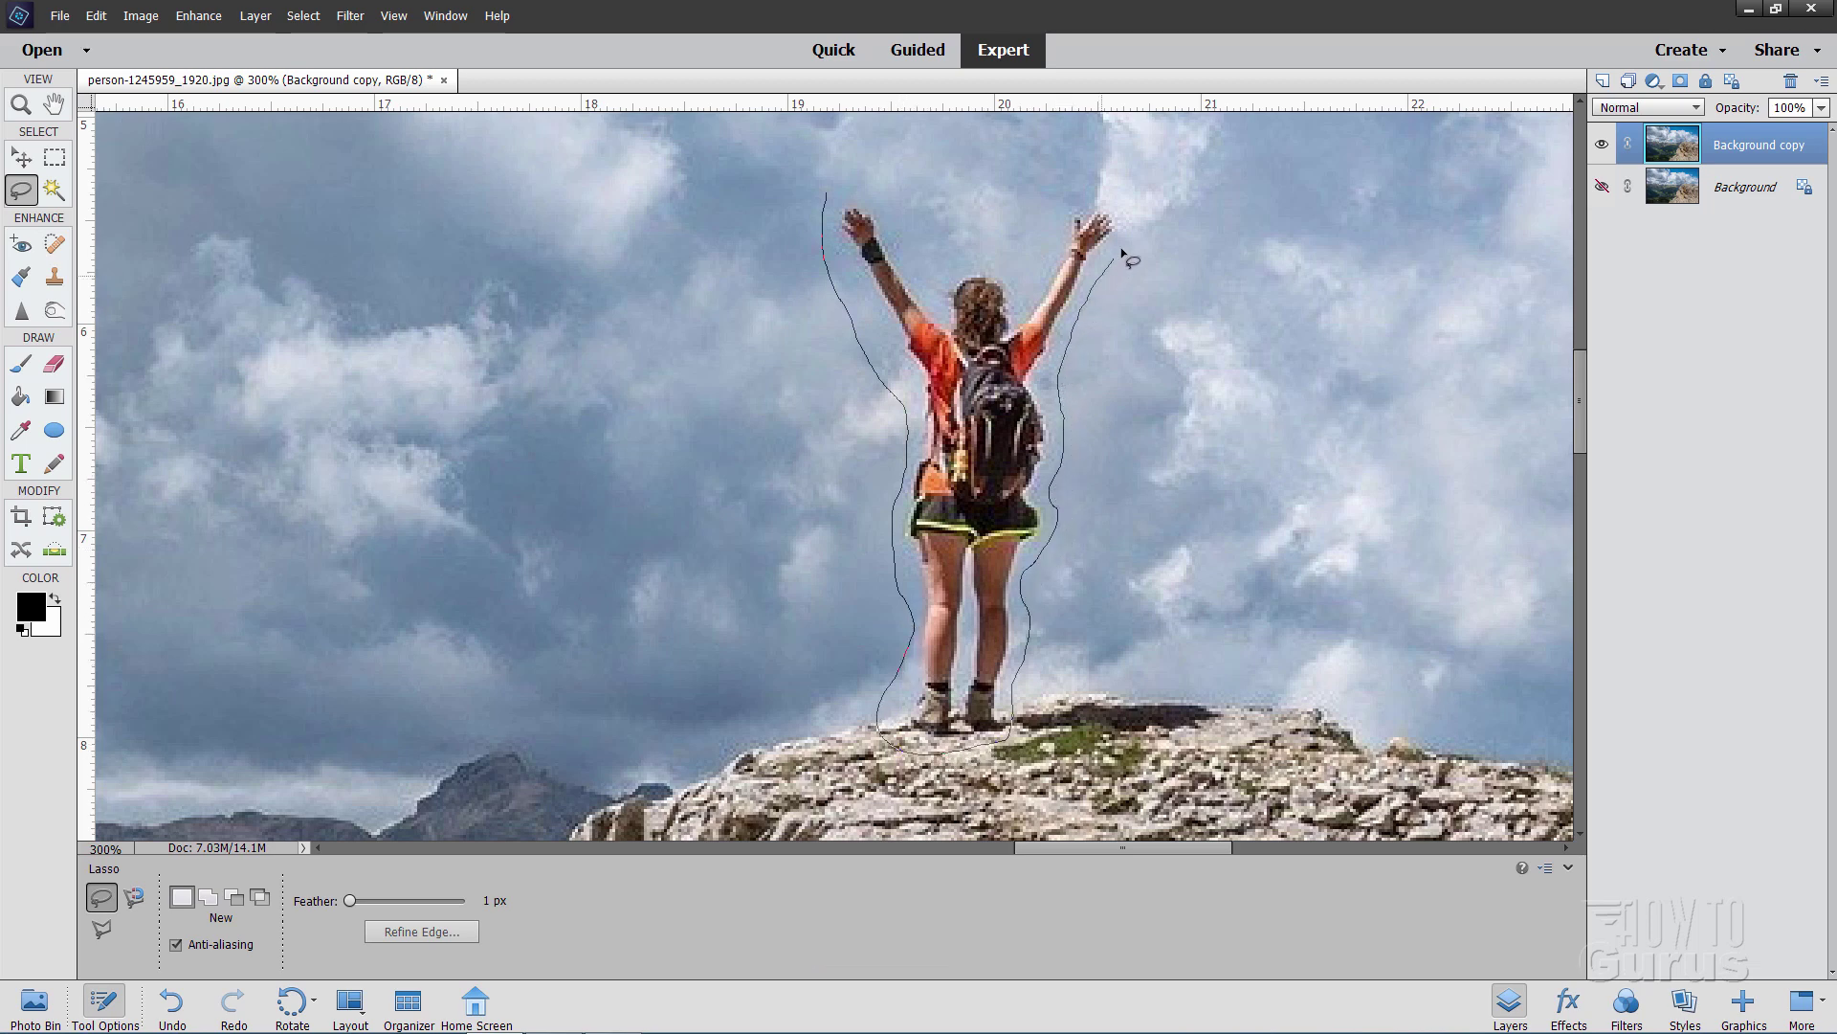
pyautogui.moveTo(1022, 261); pyautogui.dragTo(939, 251)
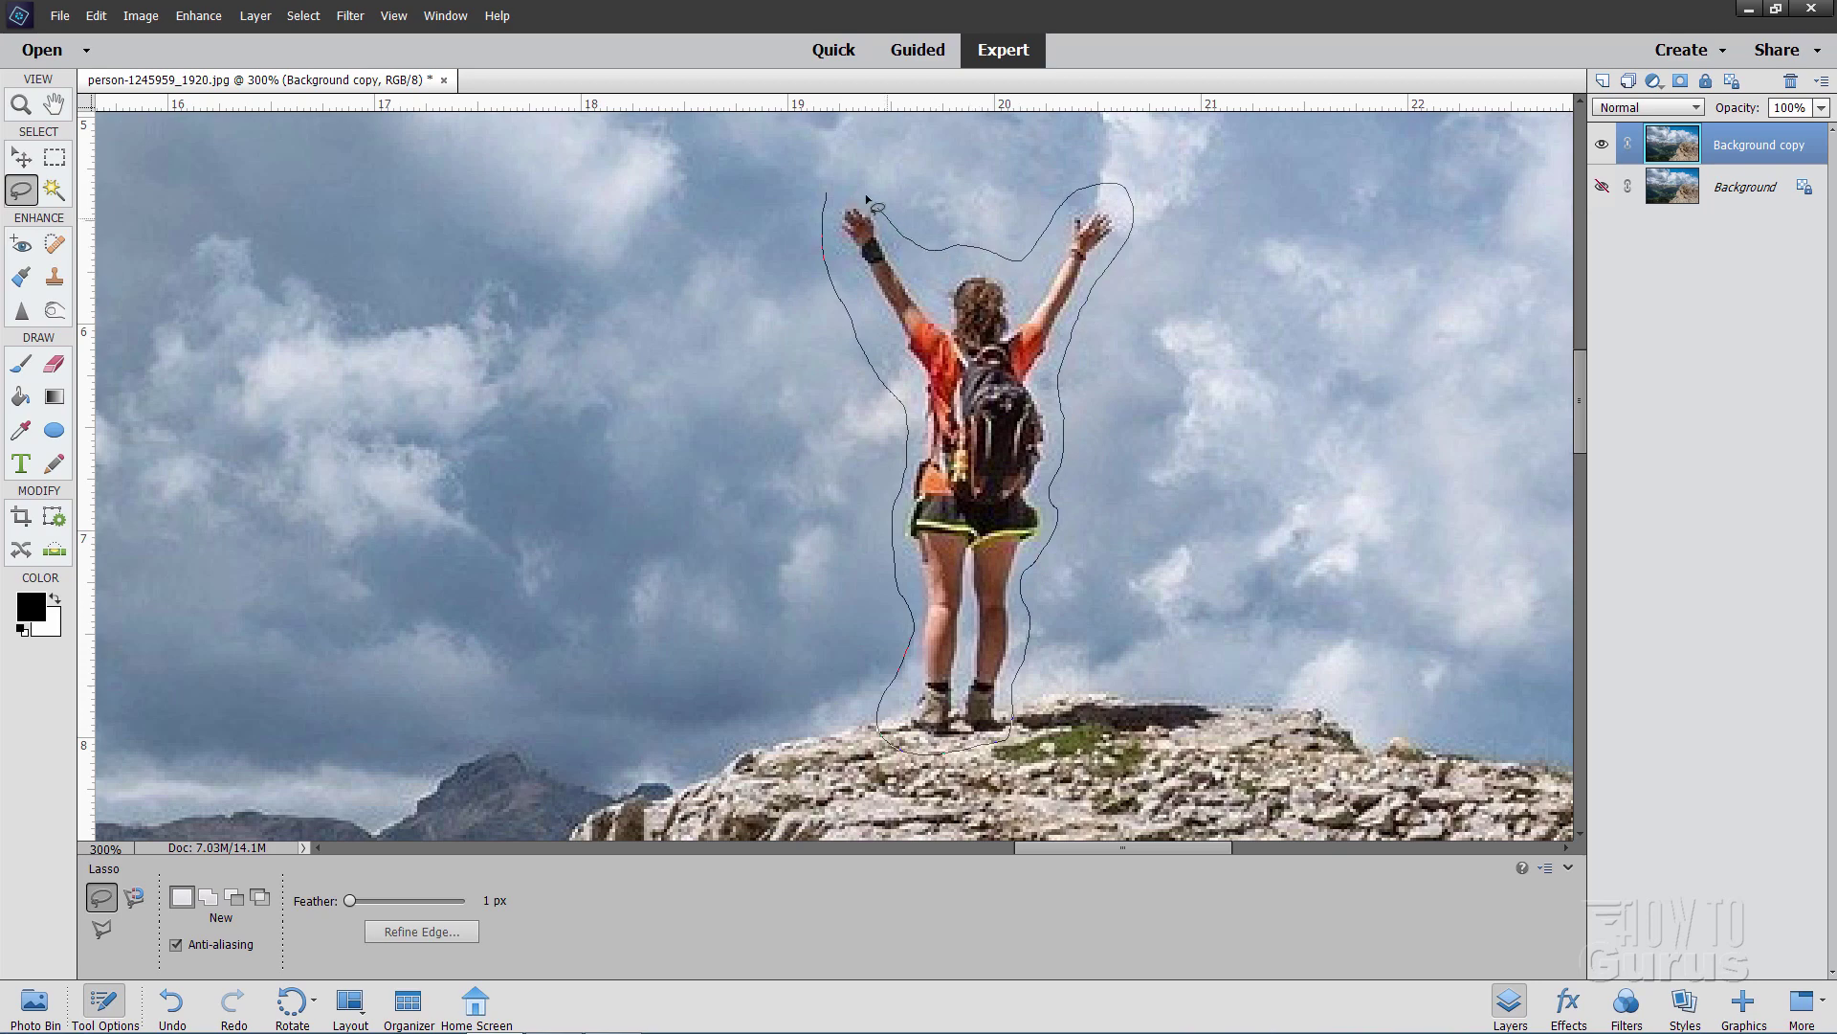
pyautogui.moveTo(837, 206); pyautogui.dragTo(830, 199)
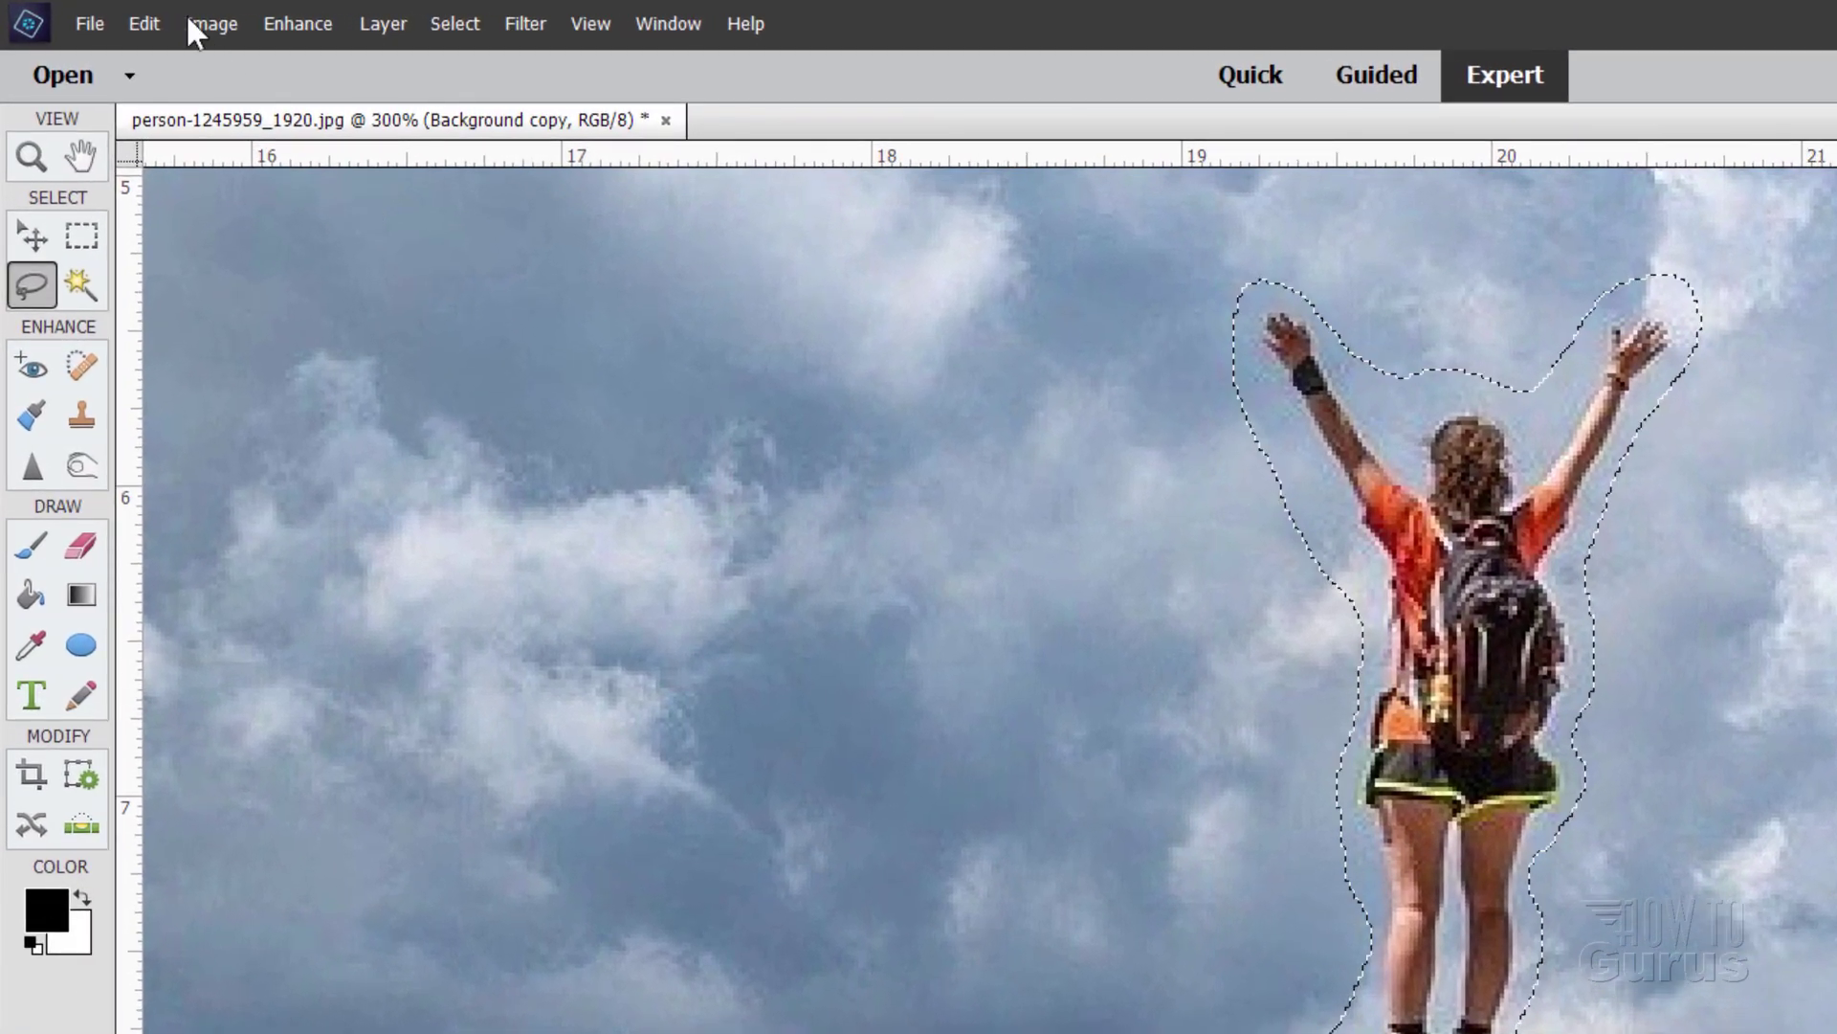
# Fill the selection with Content-Aware to remove the hiker from the landscape
pyautogui.click(144, 23)
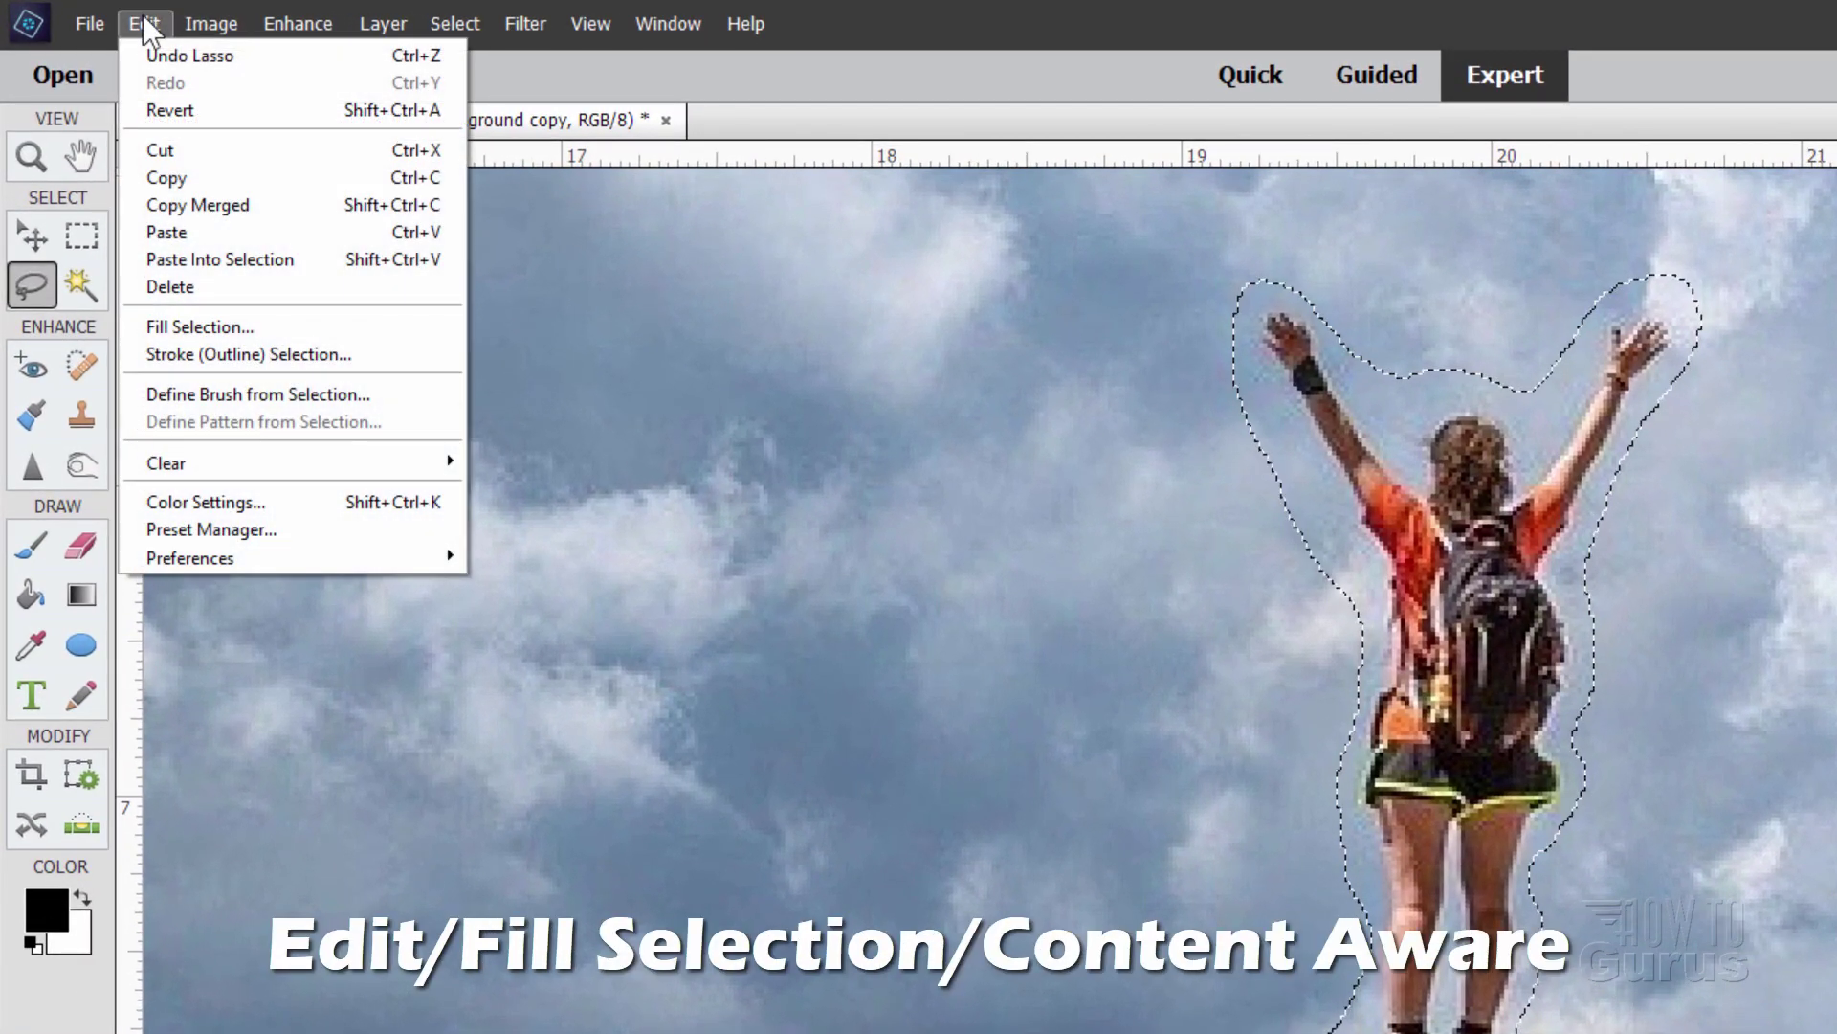
pyautogui.click(246, 327)
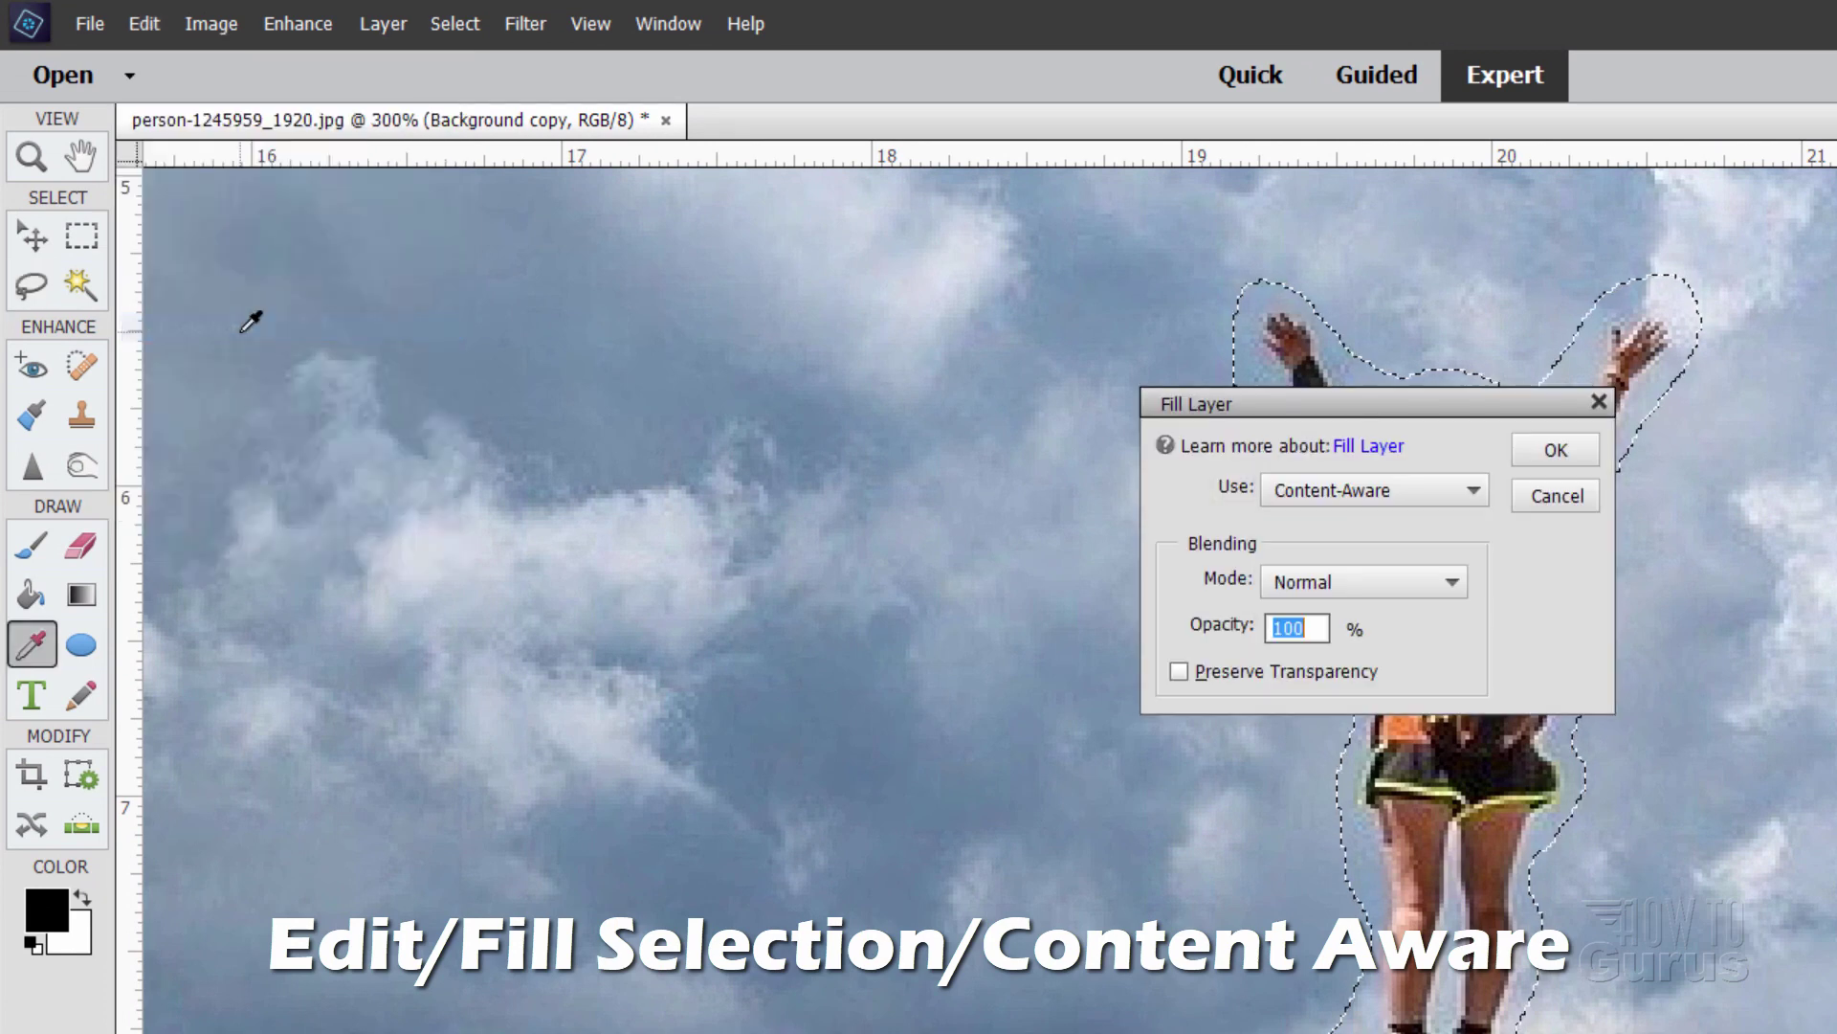
pyautogui.click(1472, 490)
pyautogui.click(1403, 608)
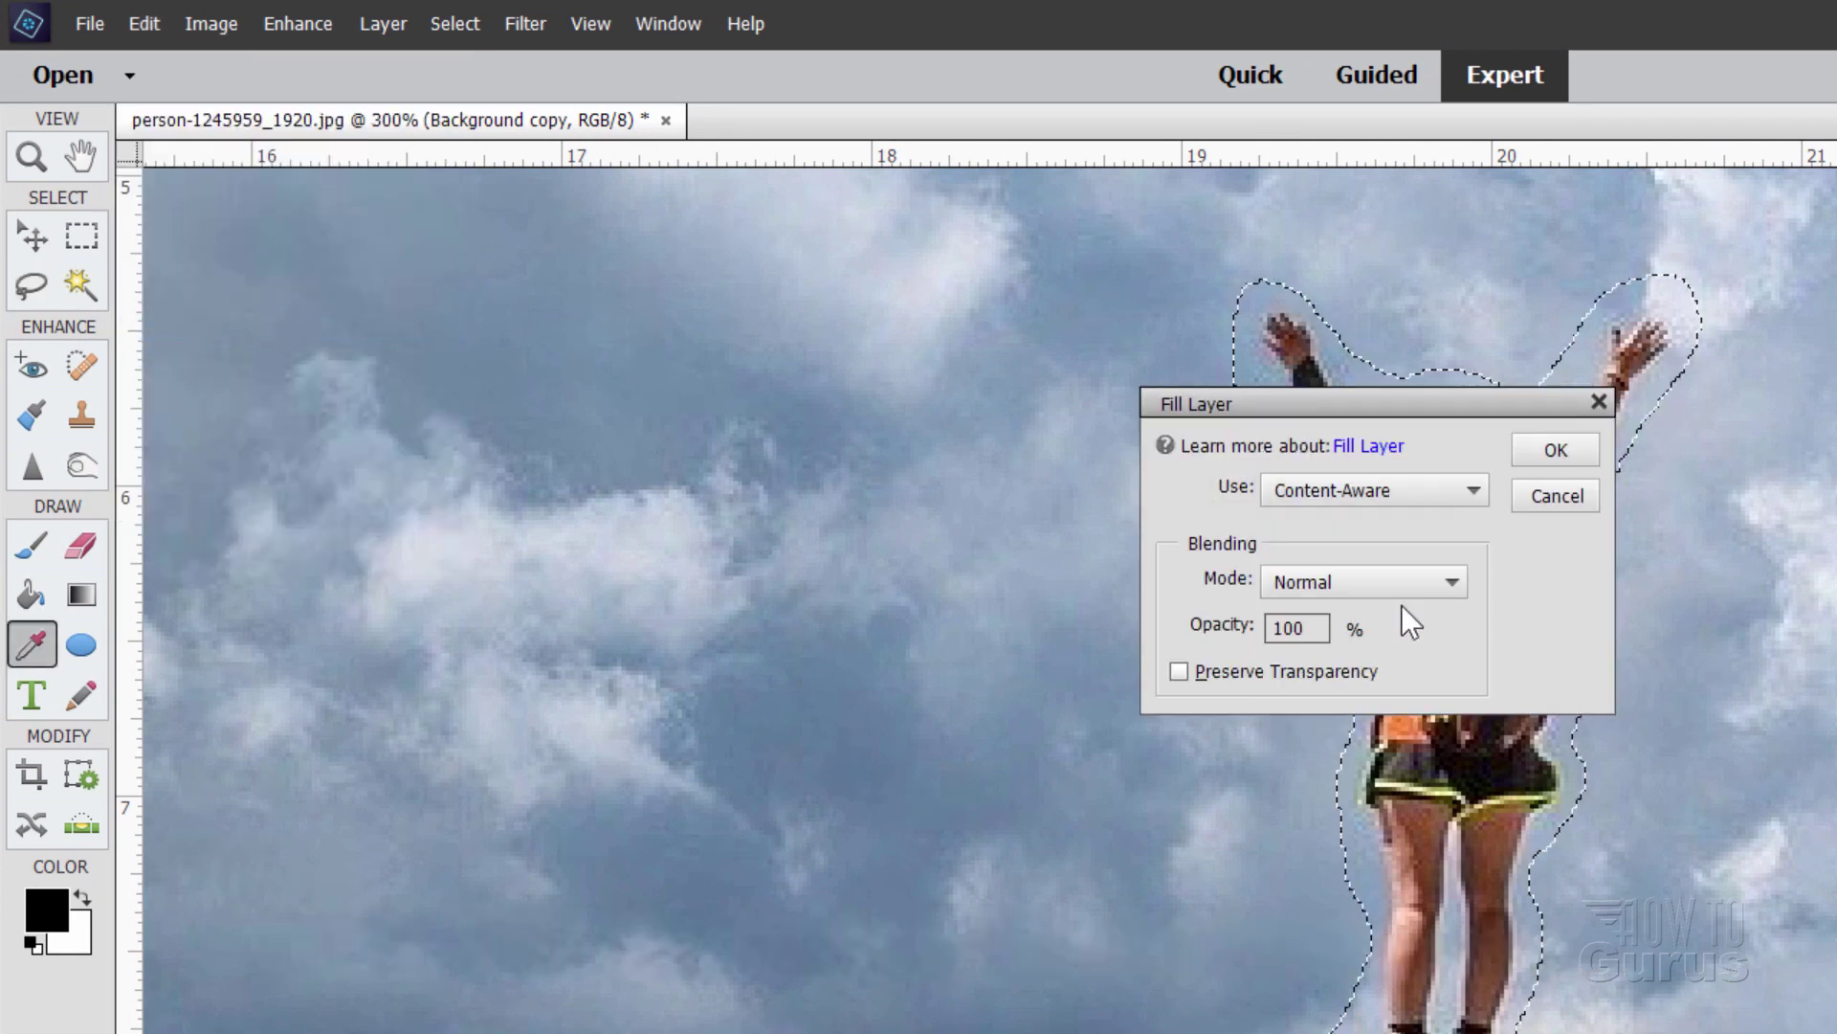
pyautogui.click(1568, 451)
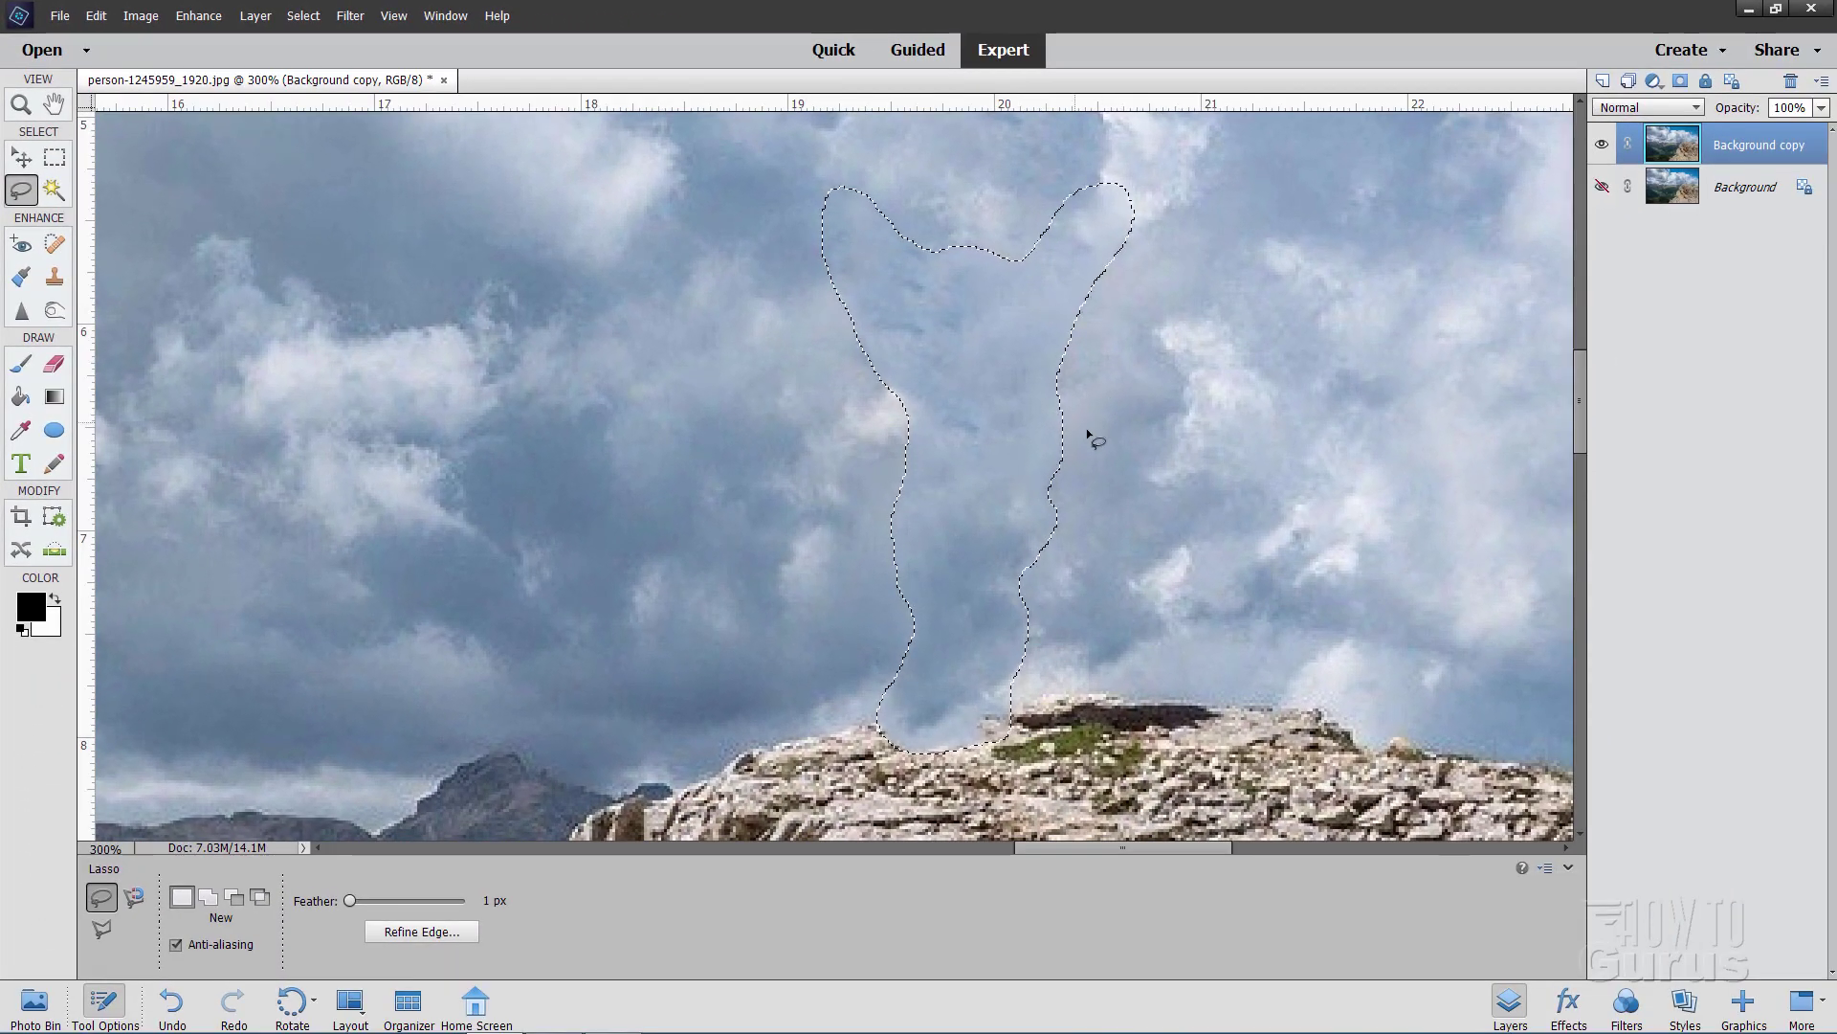
# Deselect and zoom the view to Fit Screen to show the whole photo
pyautogui.click(303, 16)
pyautogui.click(325, 55)
pyautogui.click(20, 104)
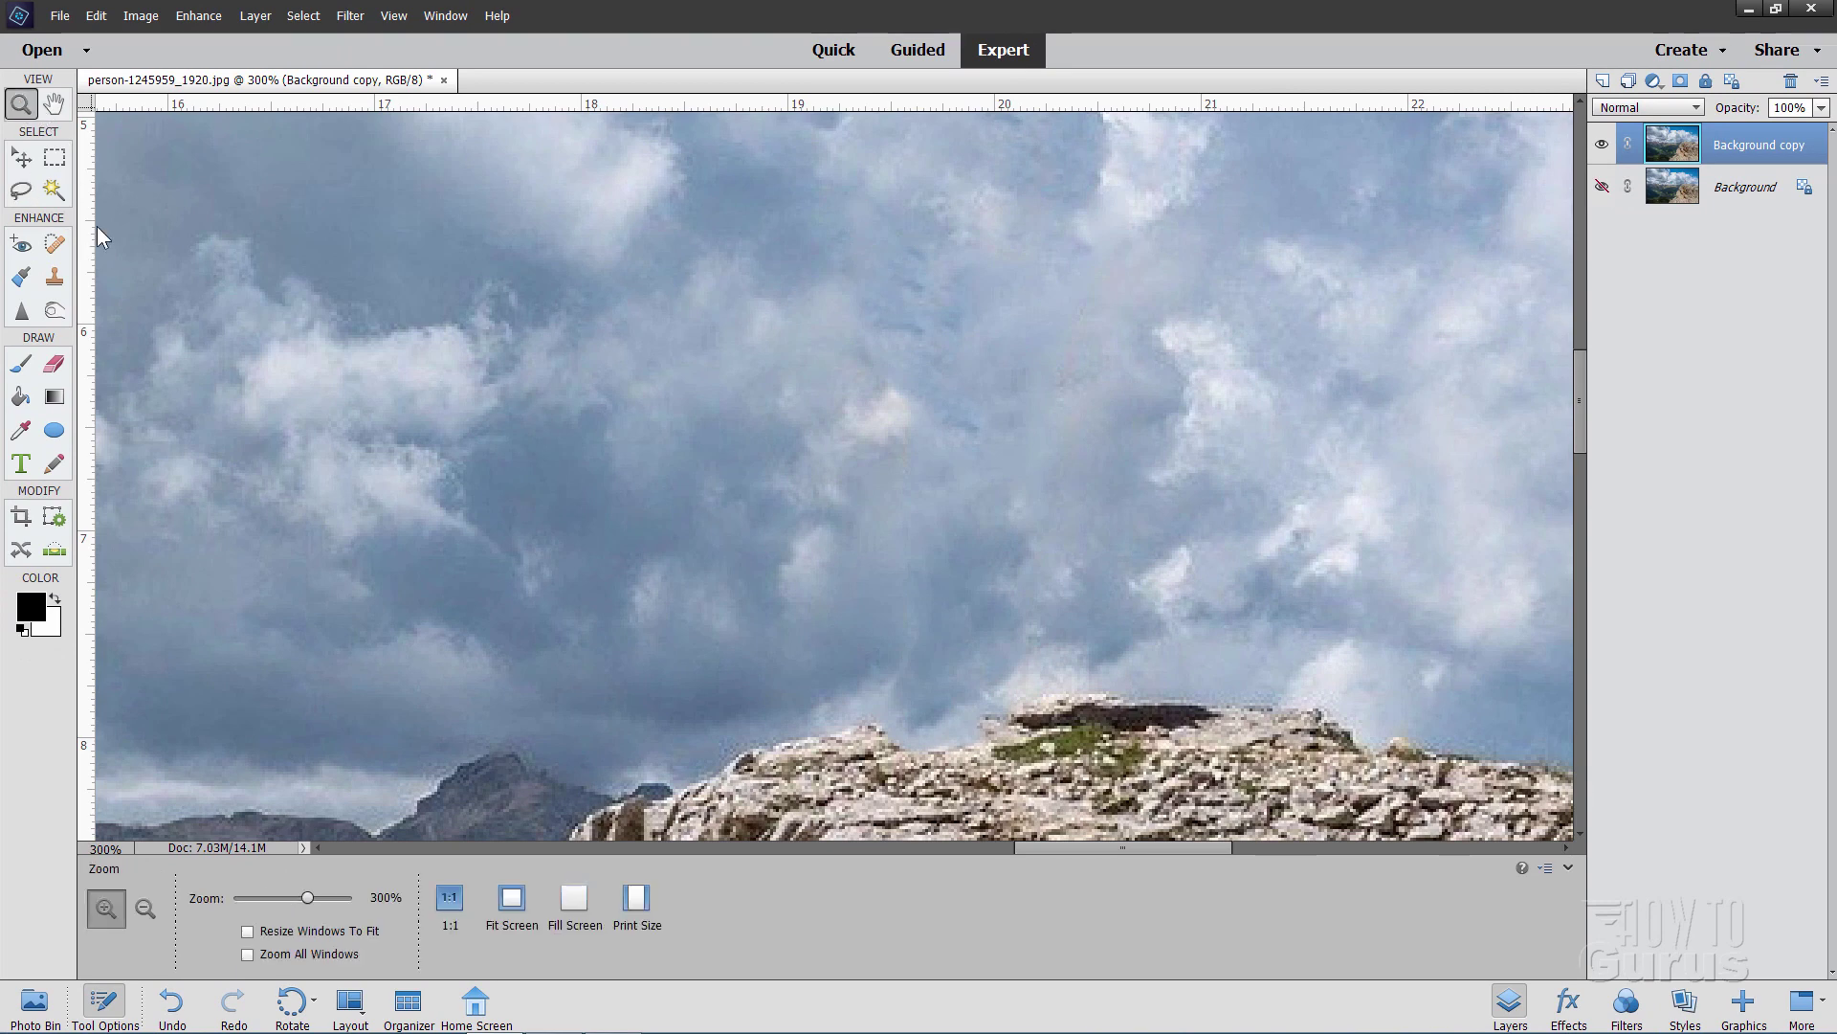
pyautogui.click(512, 896)
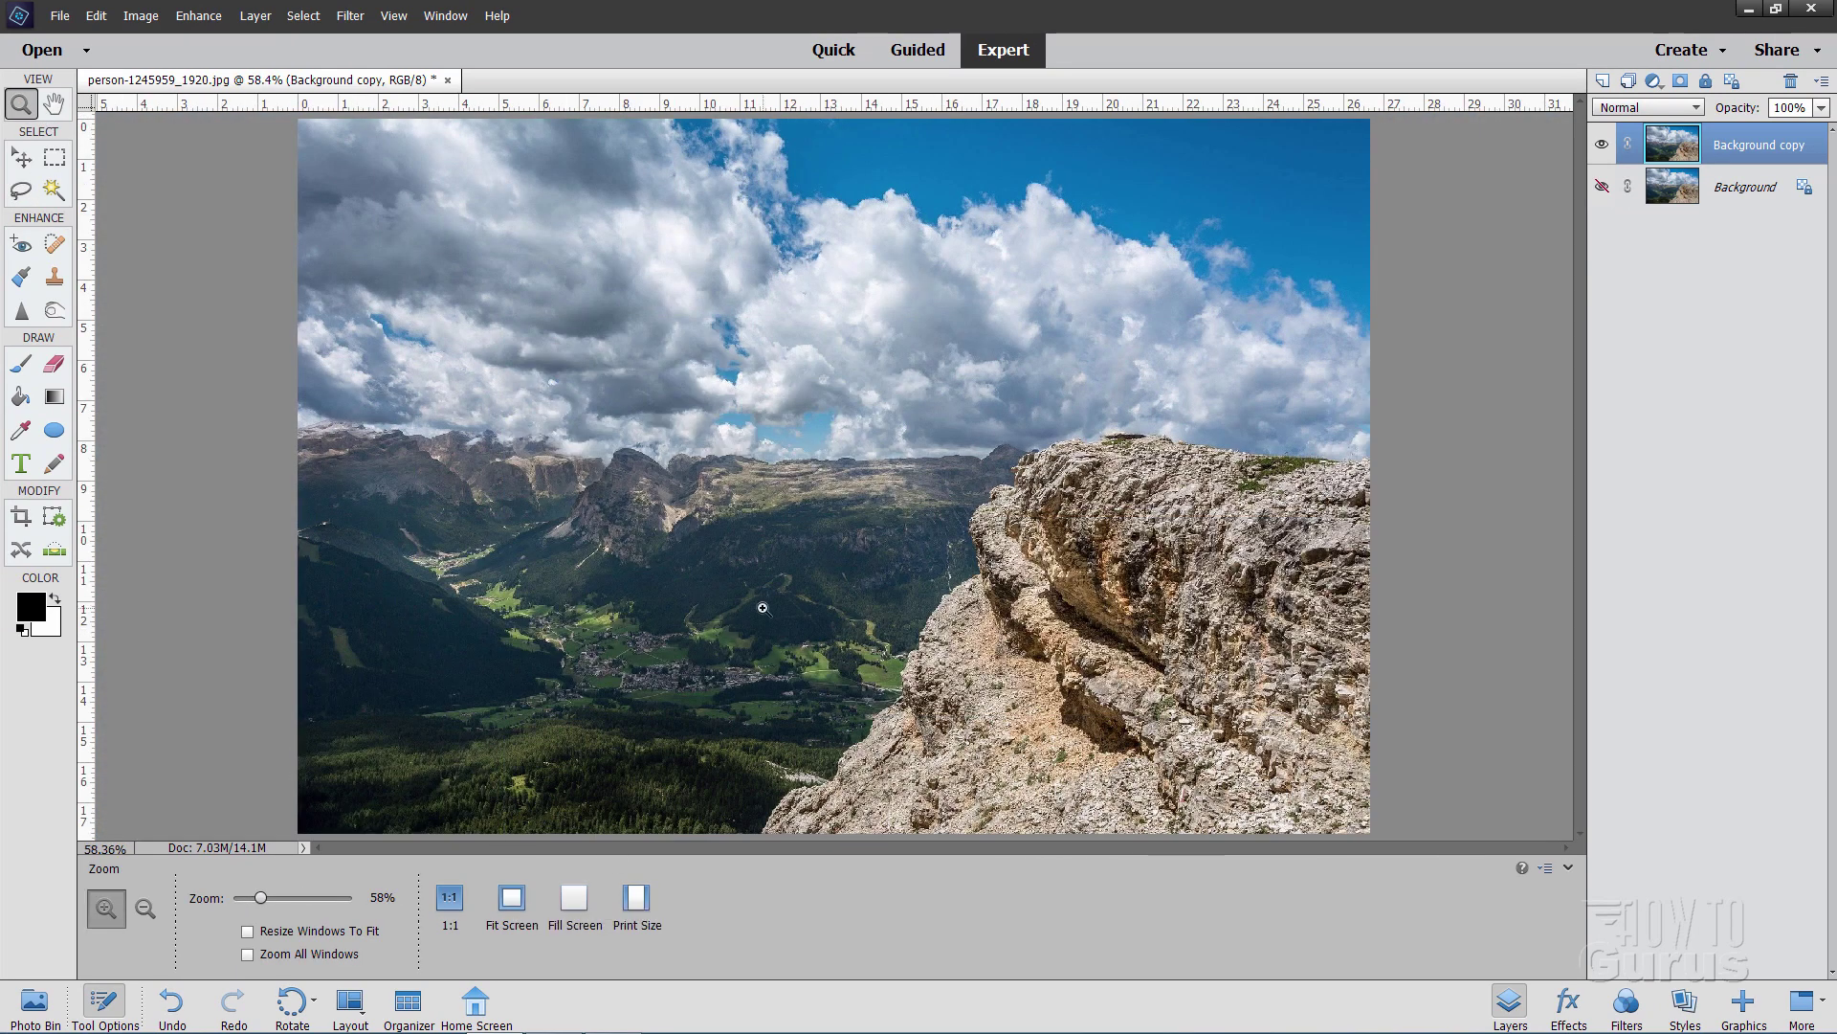
# Place the adler-2386314_1920 eagle photo as a new layer above Background copy
pyautogui.click(19, 158)
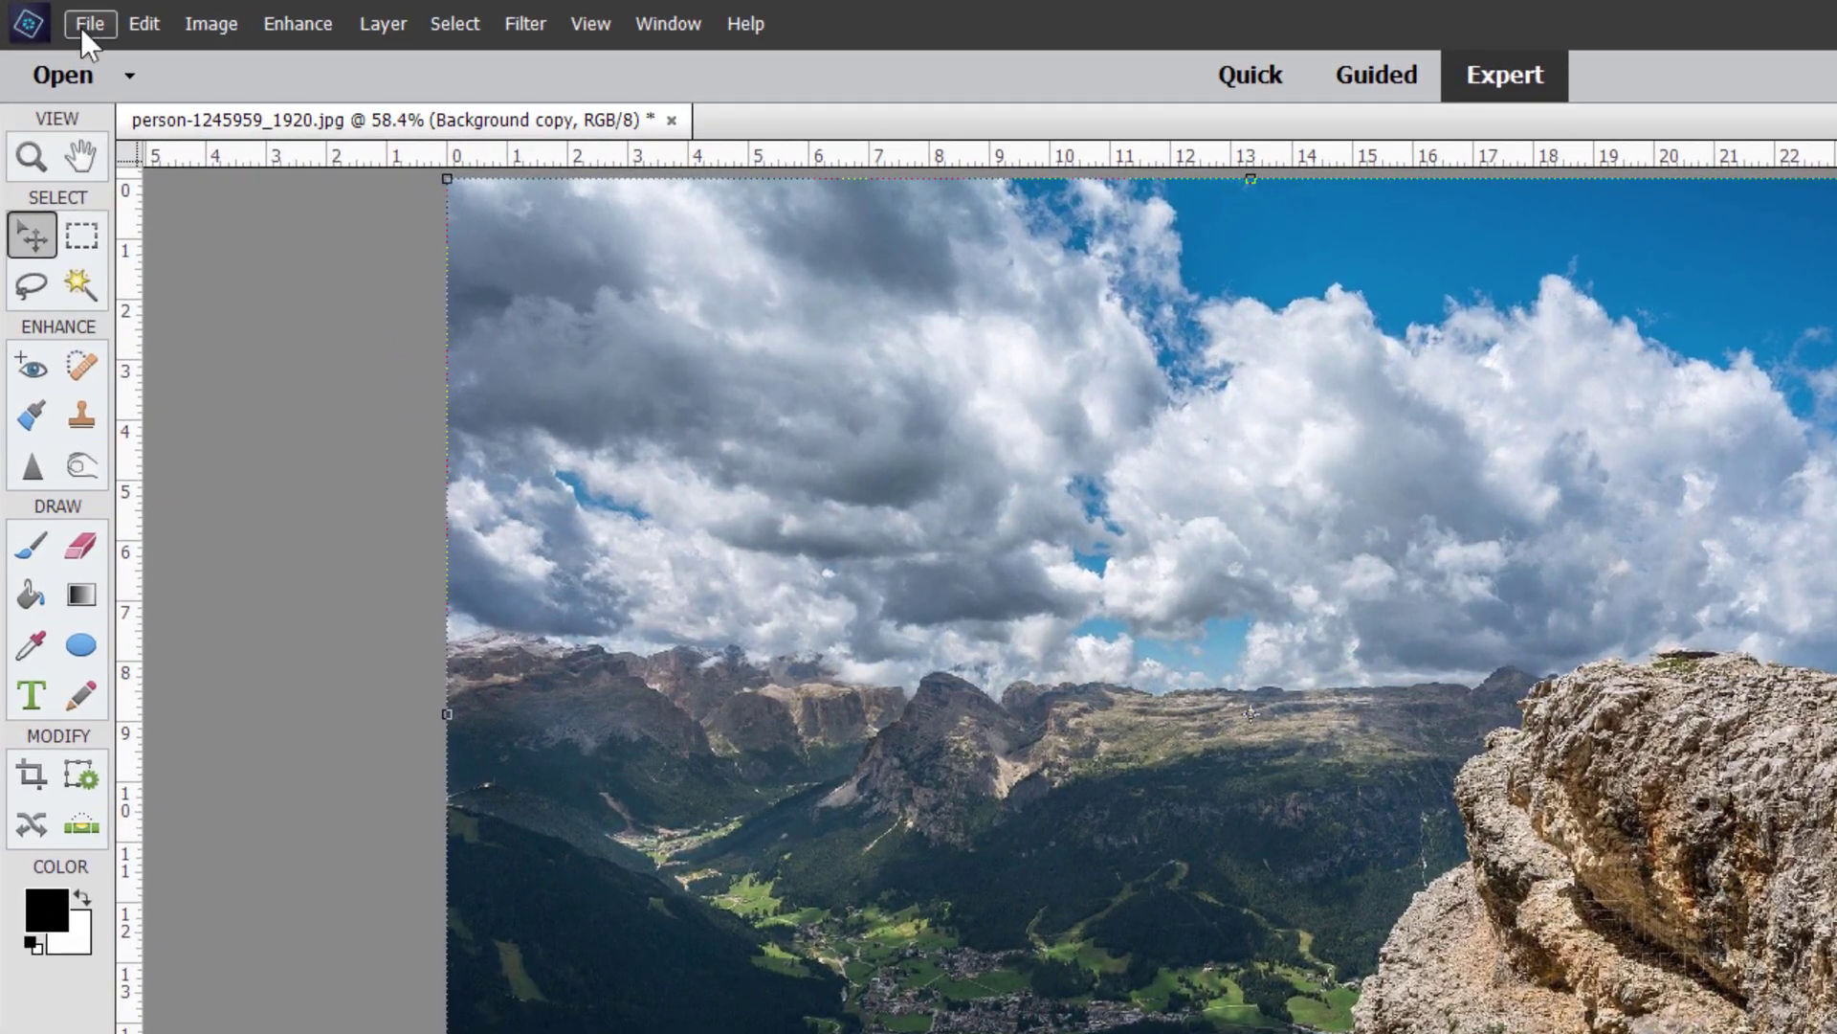
pyautogui.click(59, 15)
pyautogui.click(163, 396)
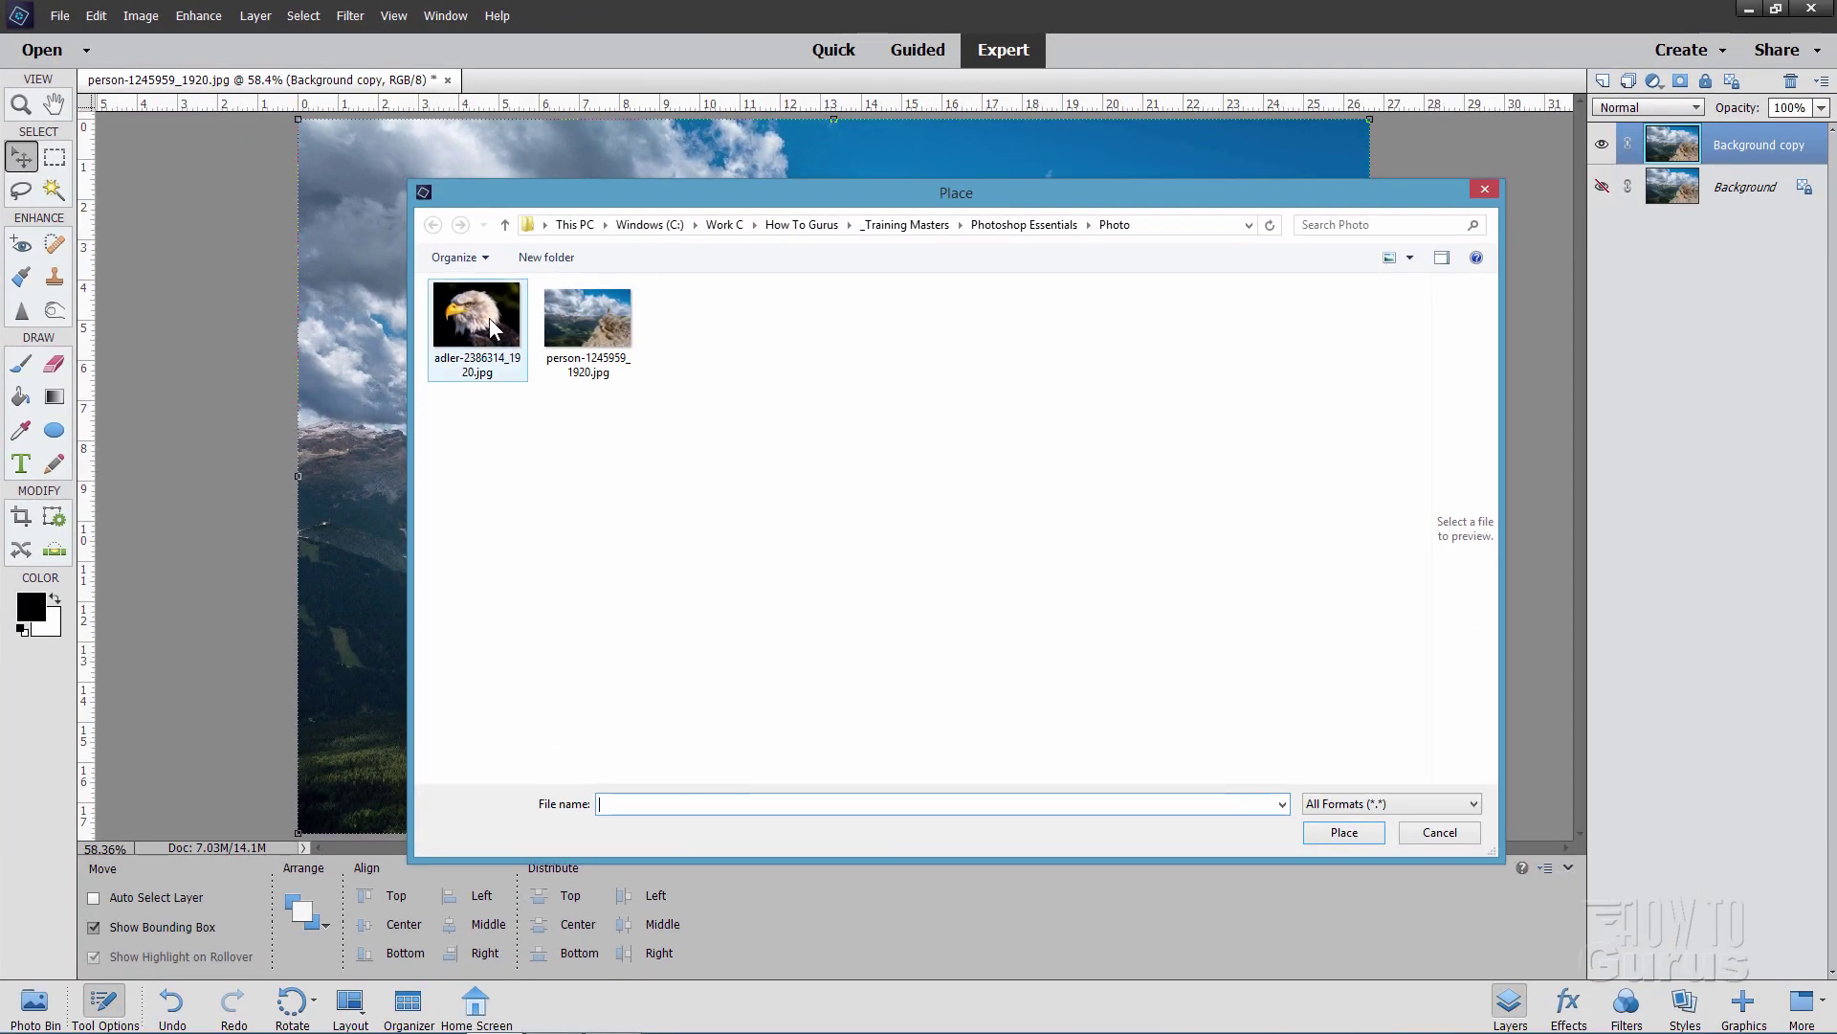
pyautogui.click(524, 349)
pyautogui.click(1479, 916)
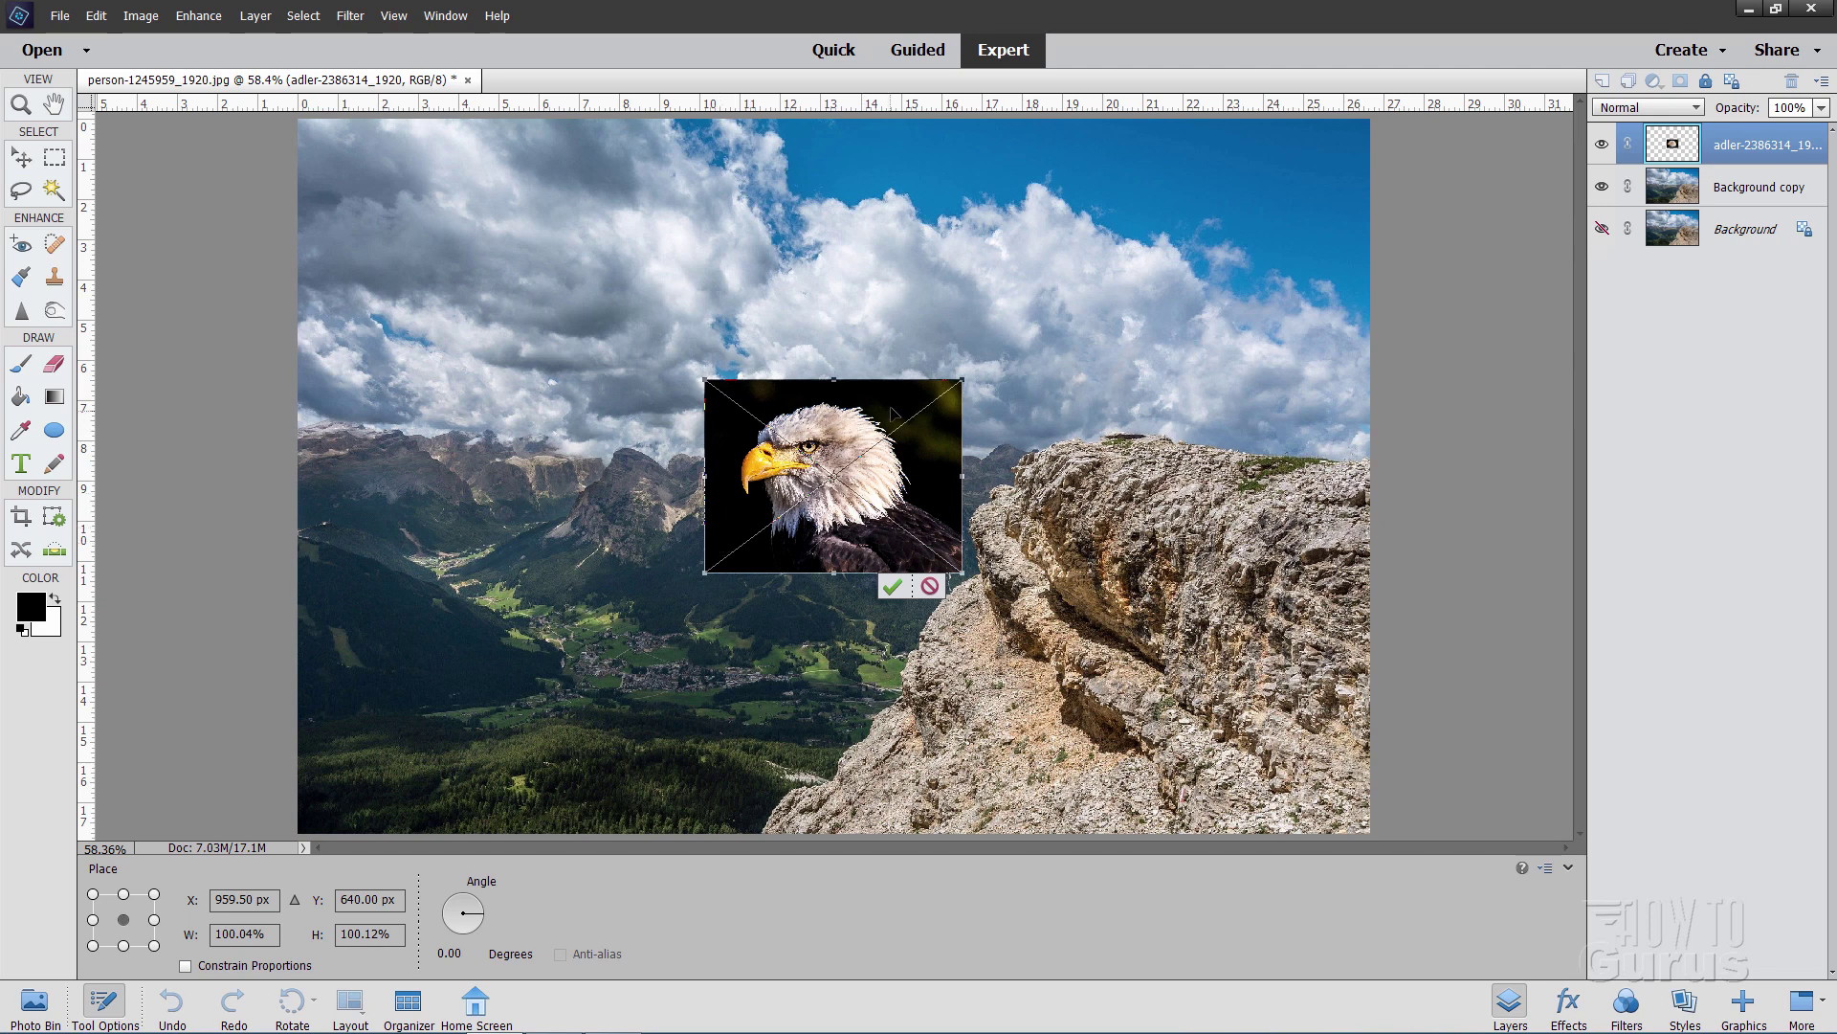
# Scale the eagle proportionally to about 352%, shift it right, and commit the placement
pyautogui.press('shift')
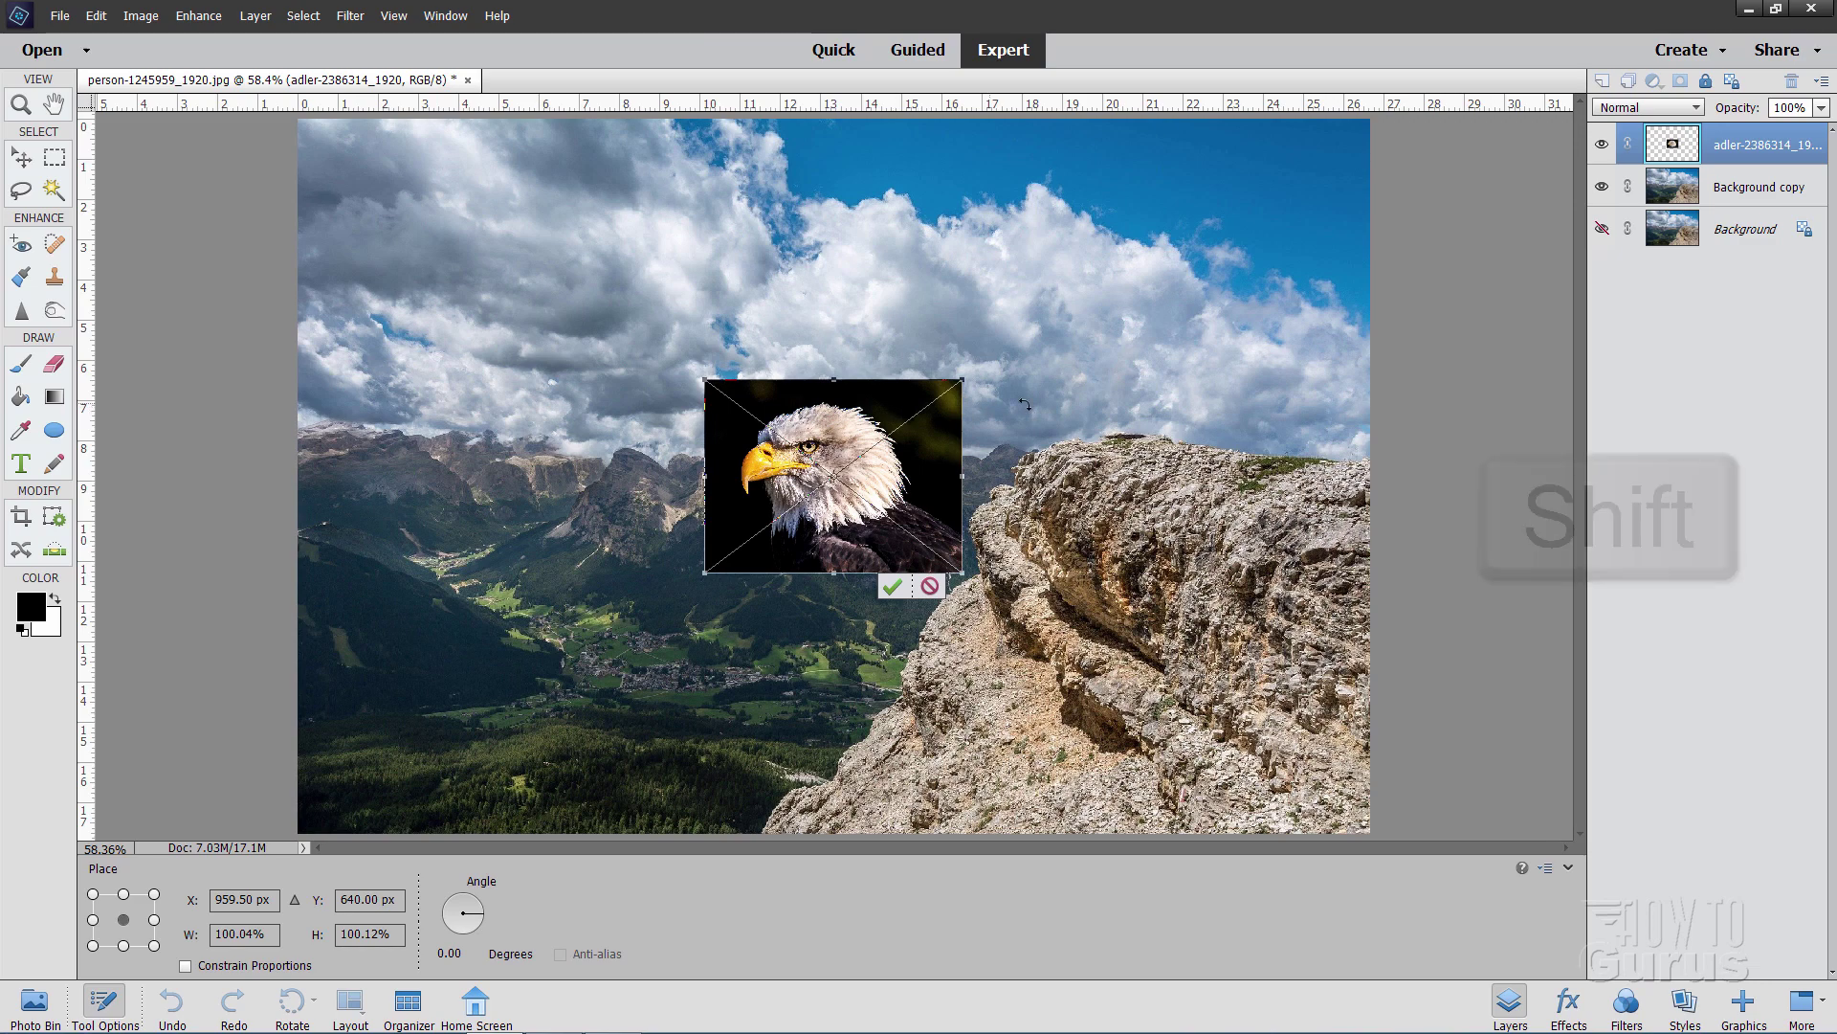
pyautogui.moveTo(962, 379); pyautogui.dragTo(1288, 195)
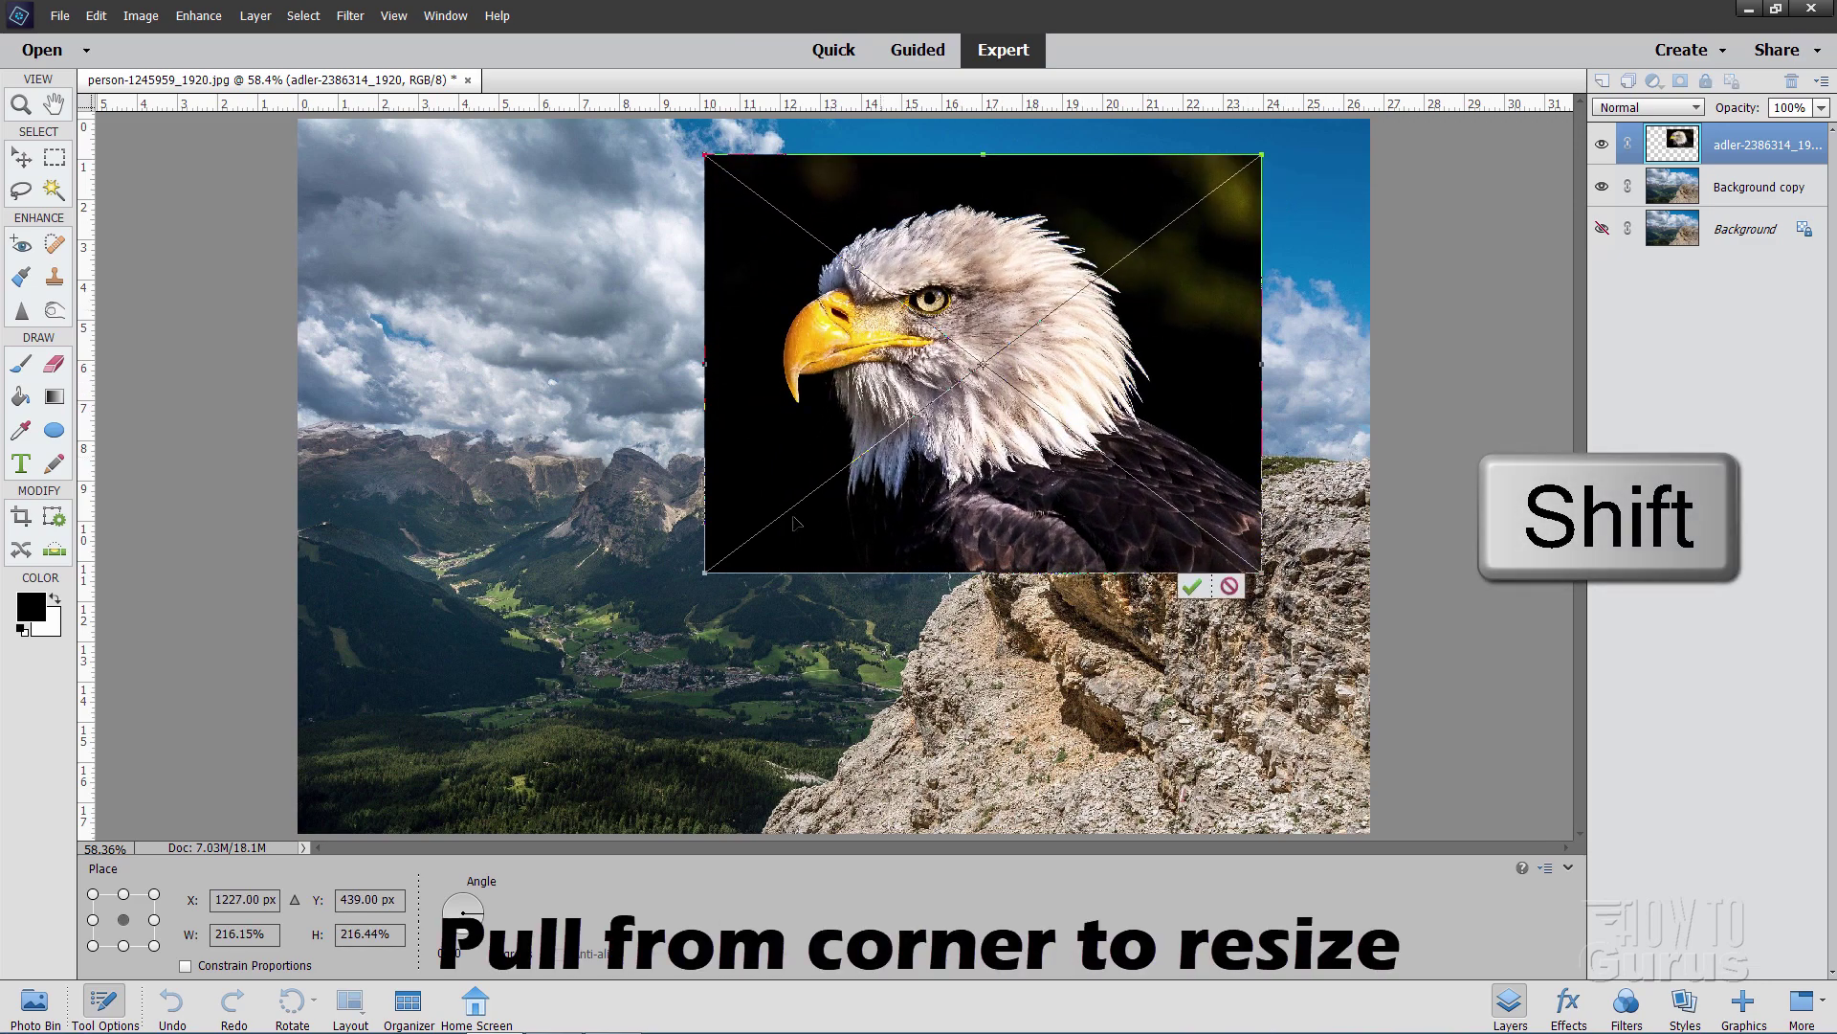
pyautogui.moveTo(704, 572); pyautogui.dragTo(360, 838)
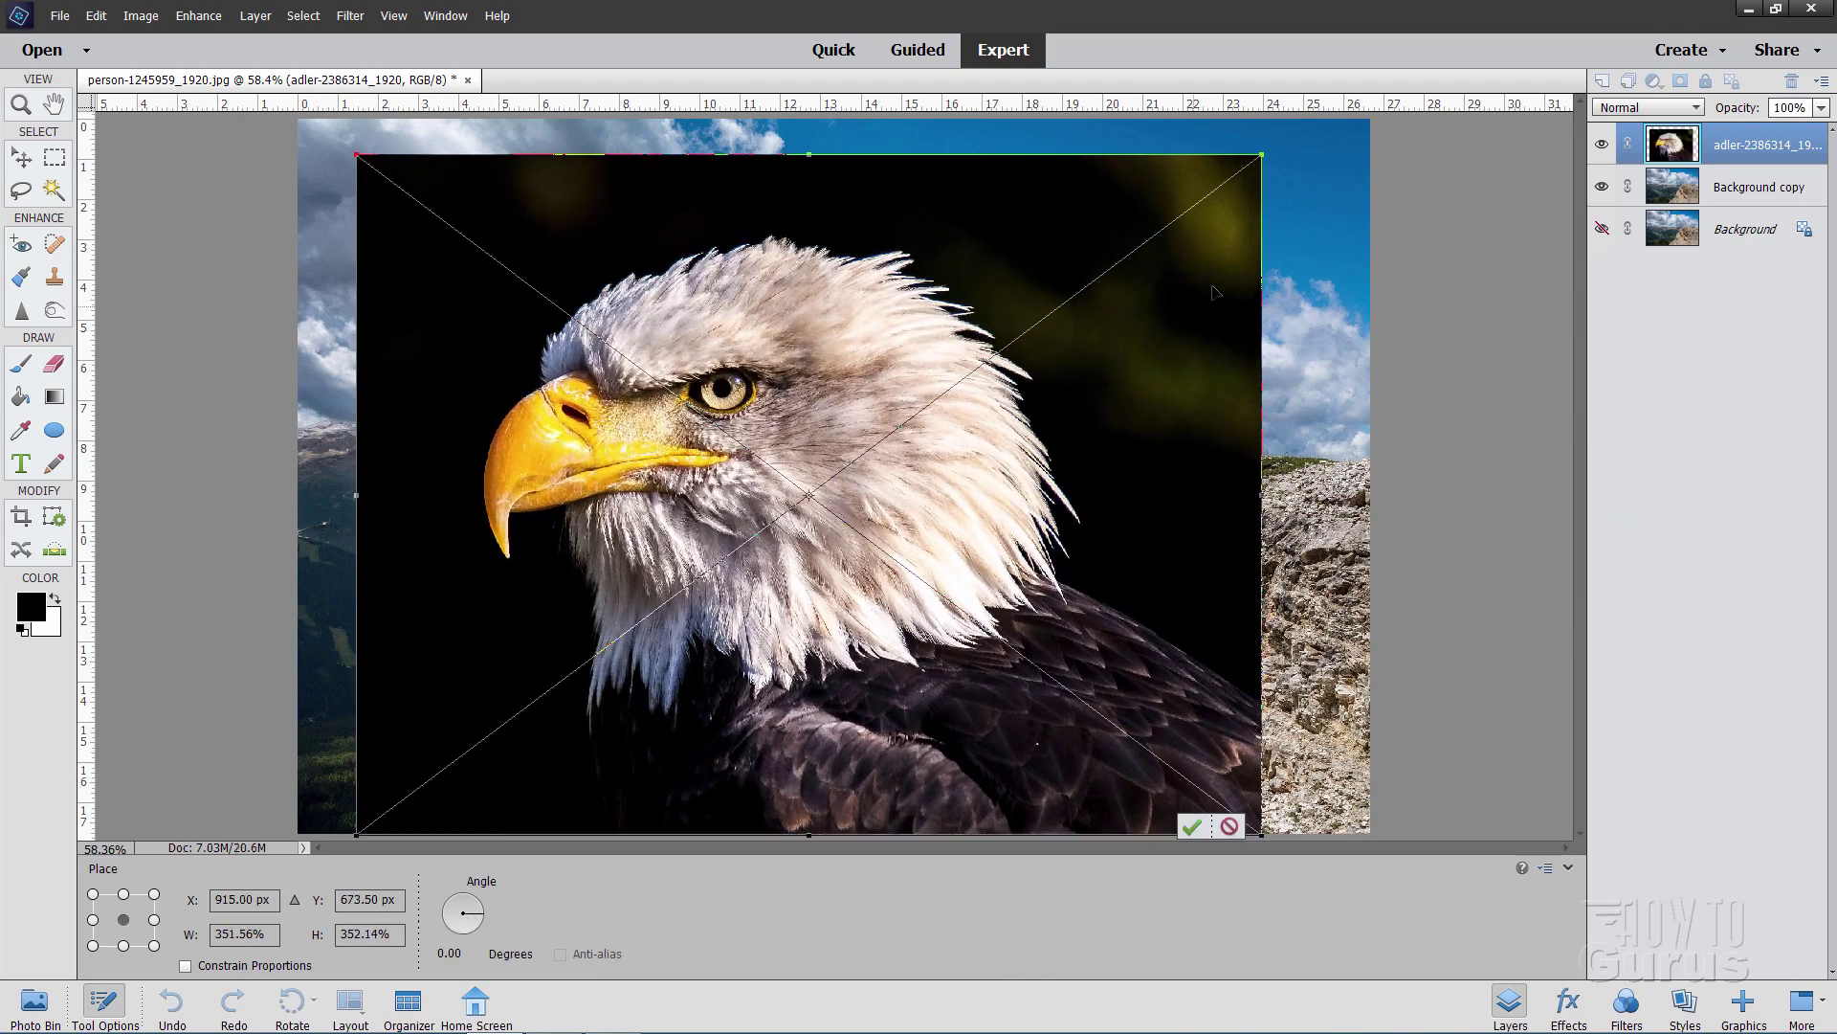
pyautogui.moveTo(1002, 509); pyautogui.dragTo(1186, 521)
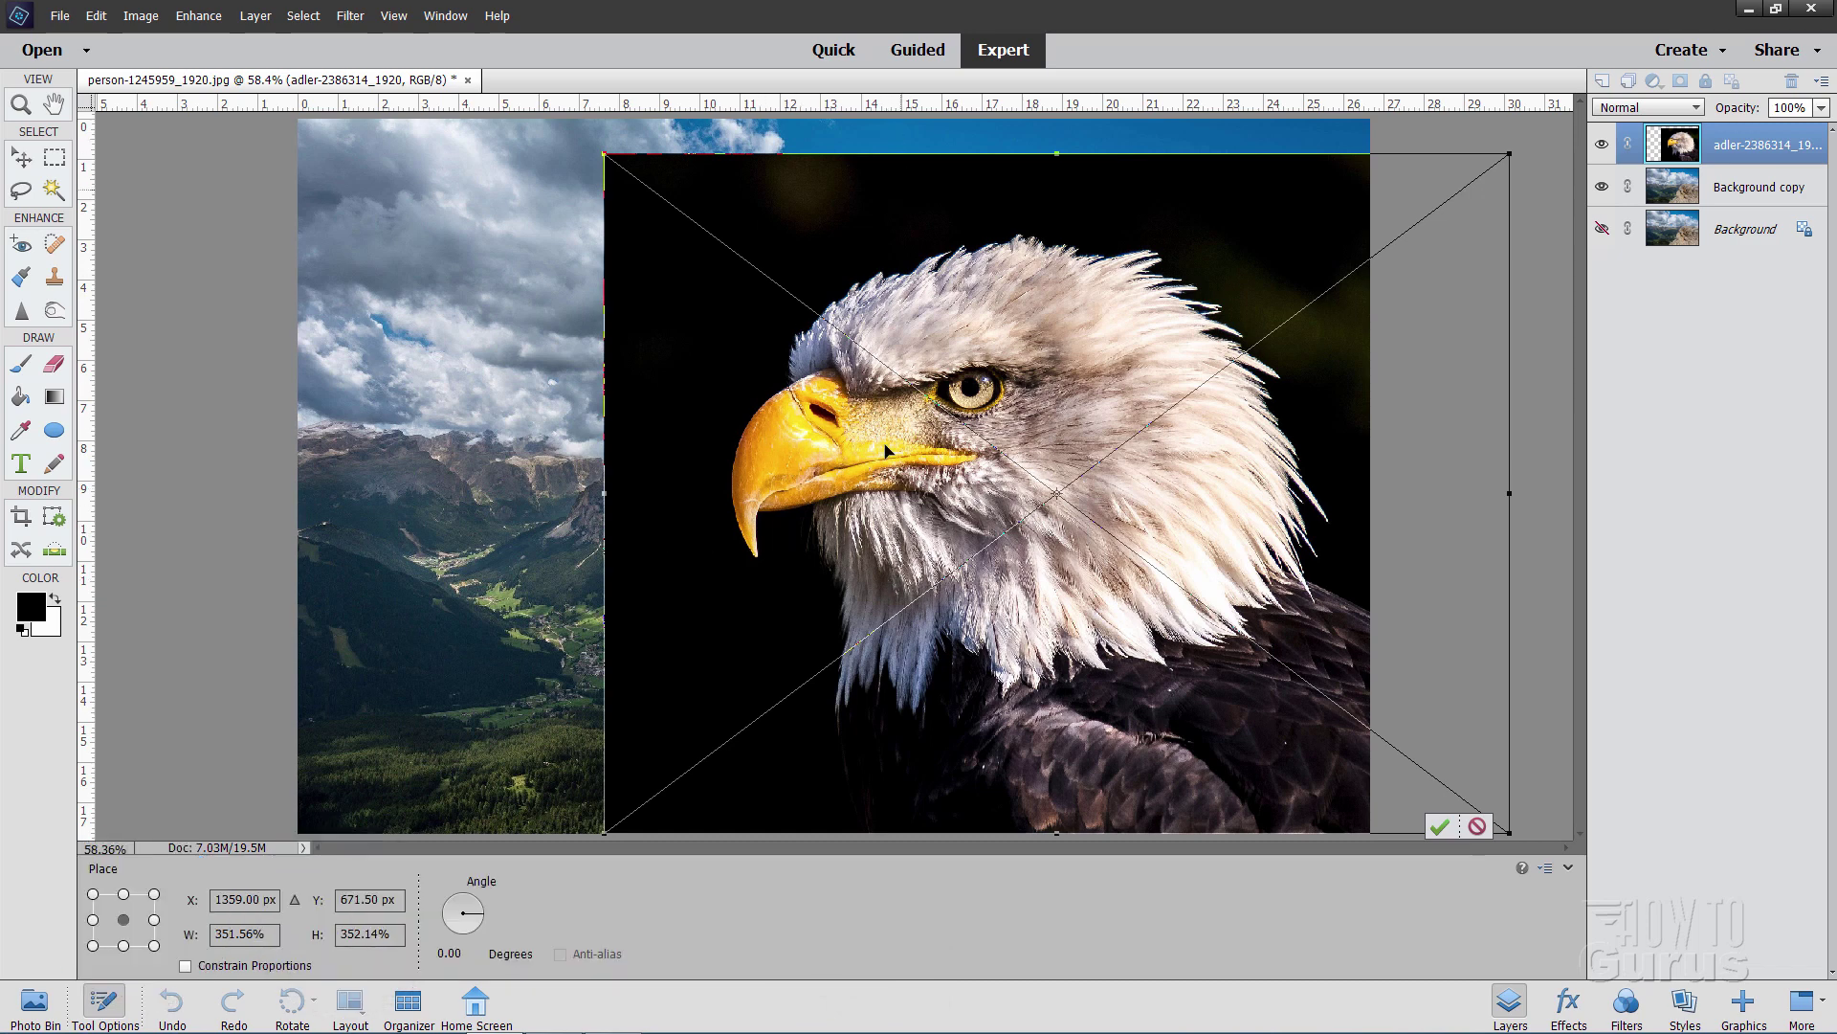
pyautogui.click(1439, 825)
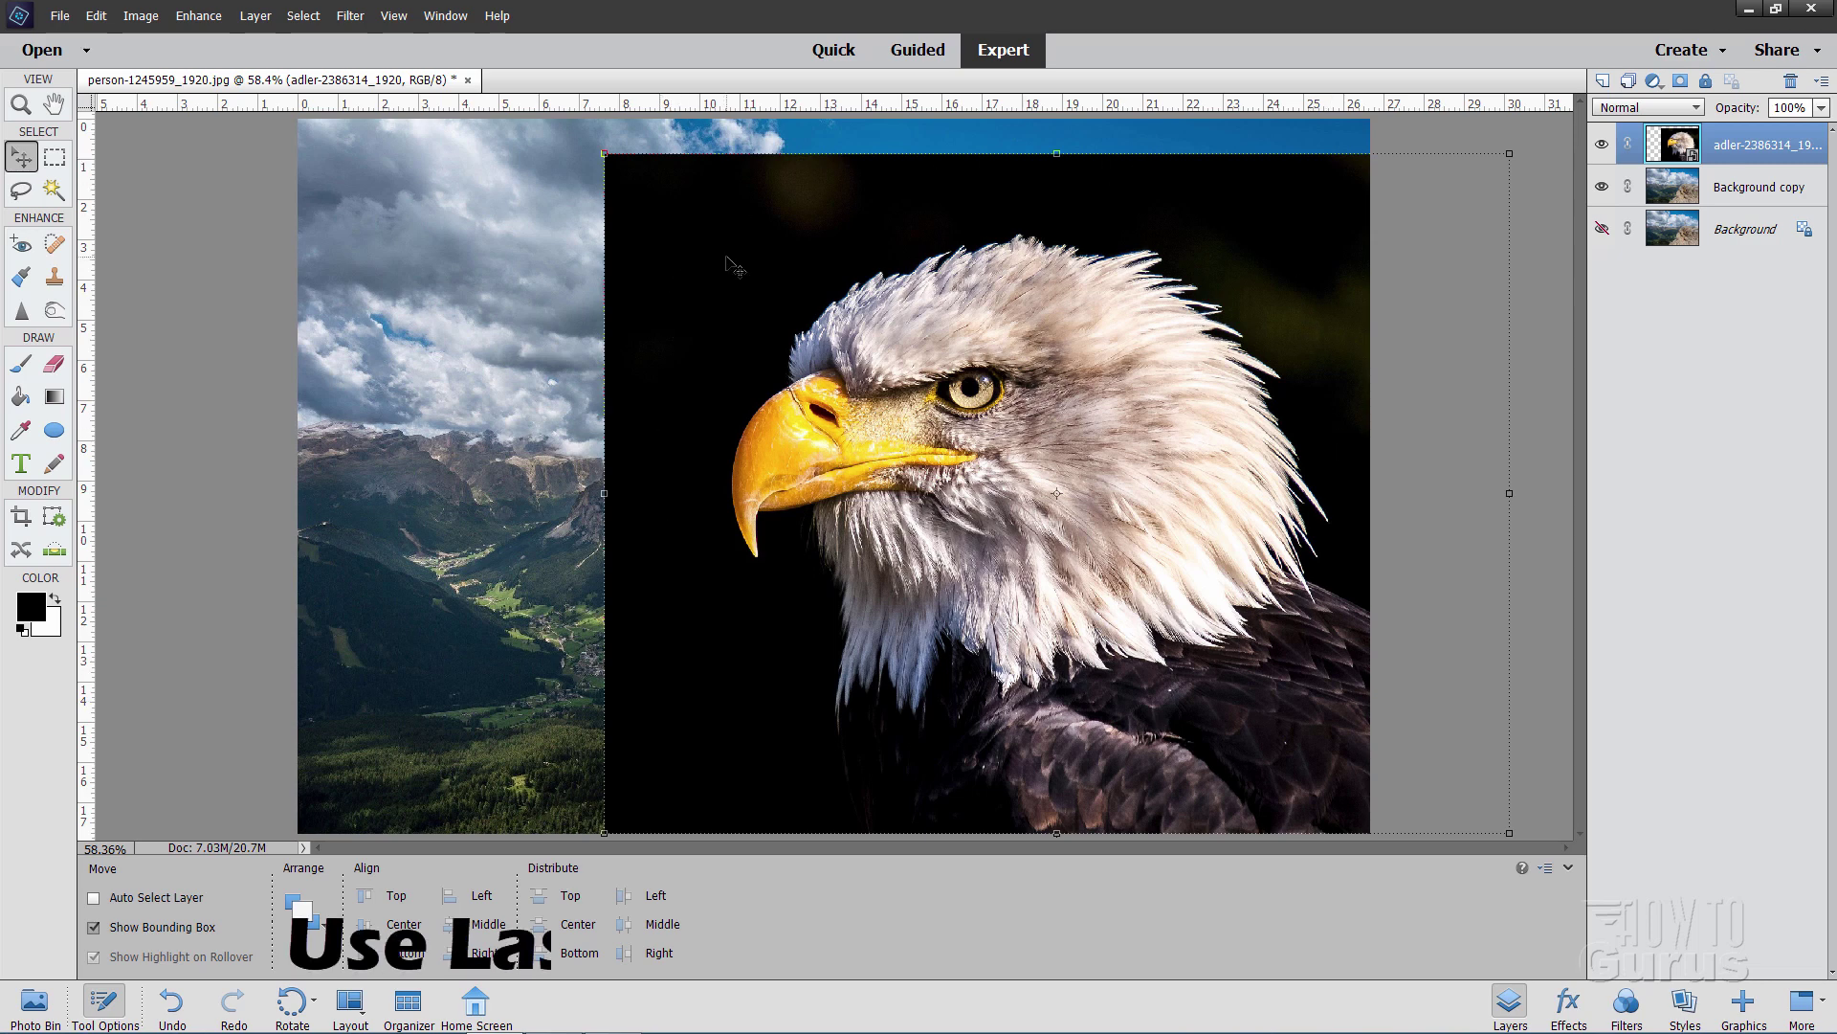
# Switch to the Lasso tool to outline the eagle's head and neck
pyautogui.click(21, 192)
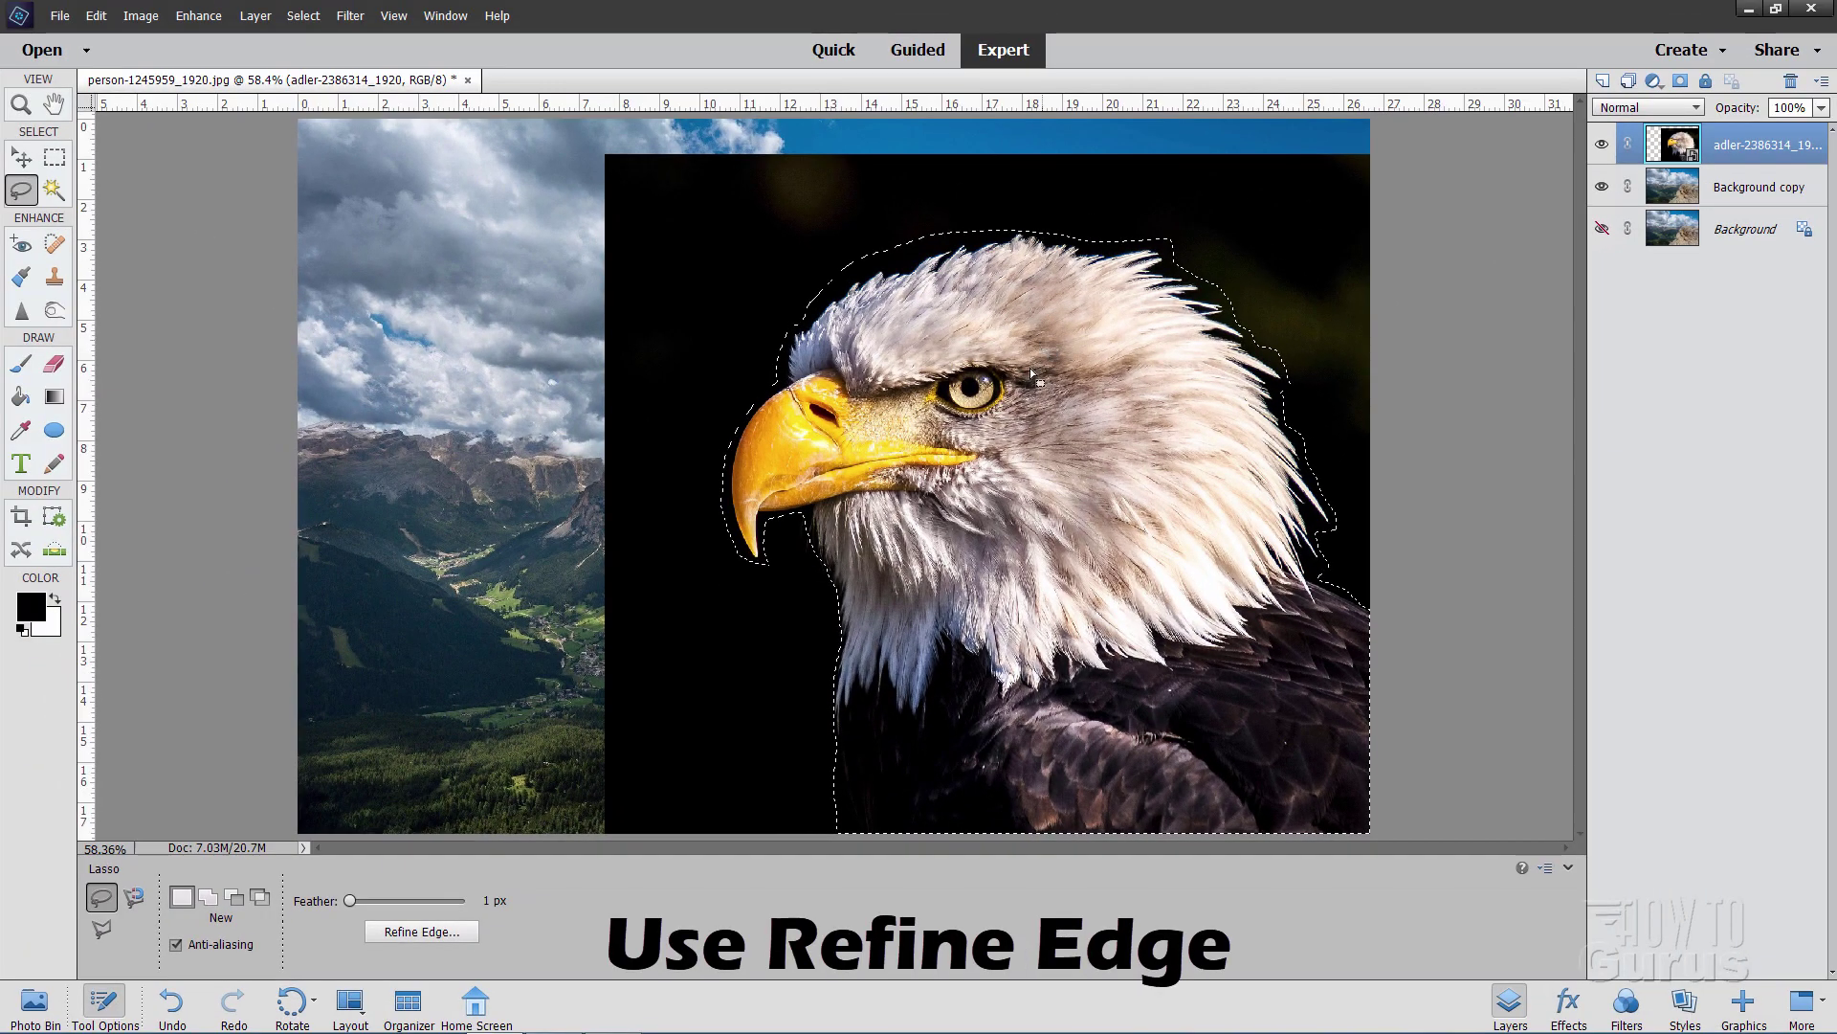
# Open Refine Edge, keep the Overlay view, and enable Smart Radius with a 1 px radius
pyautogui.click(421, 931)
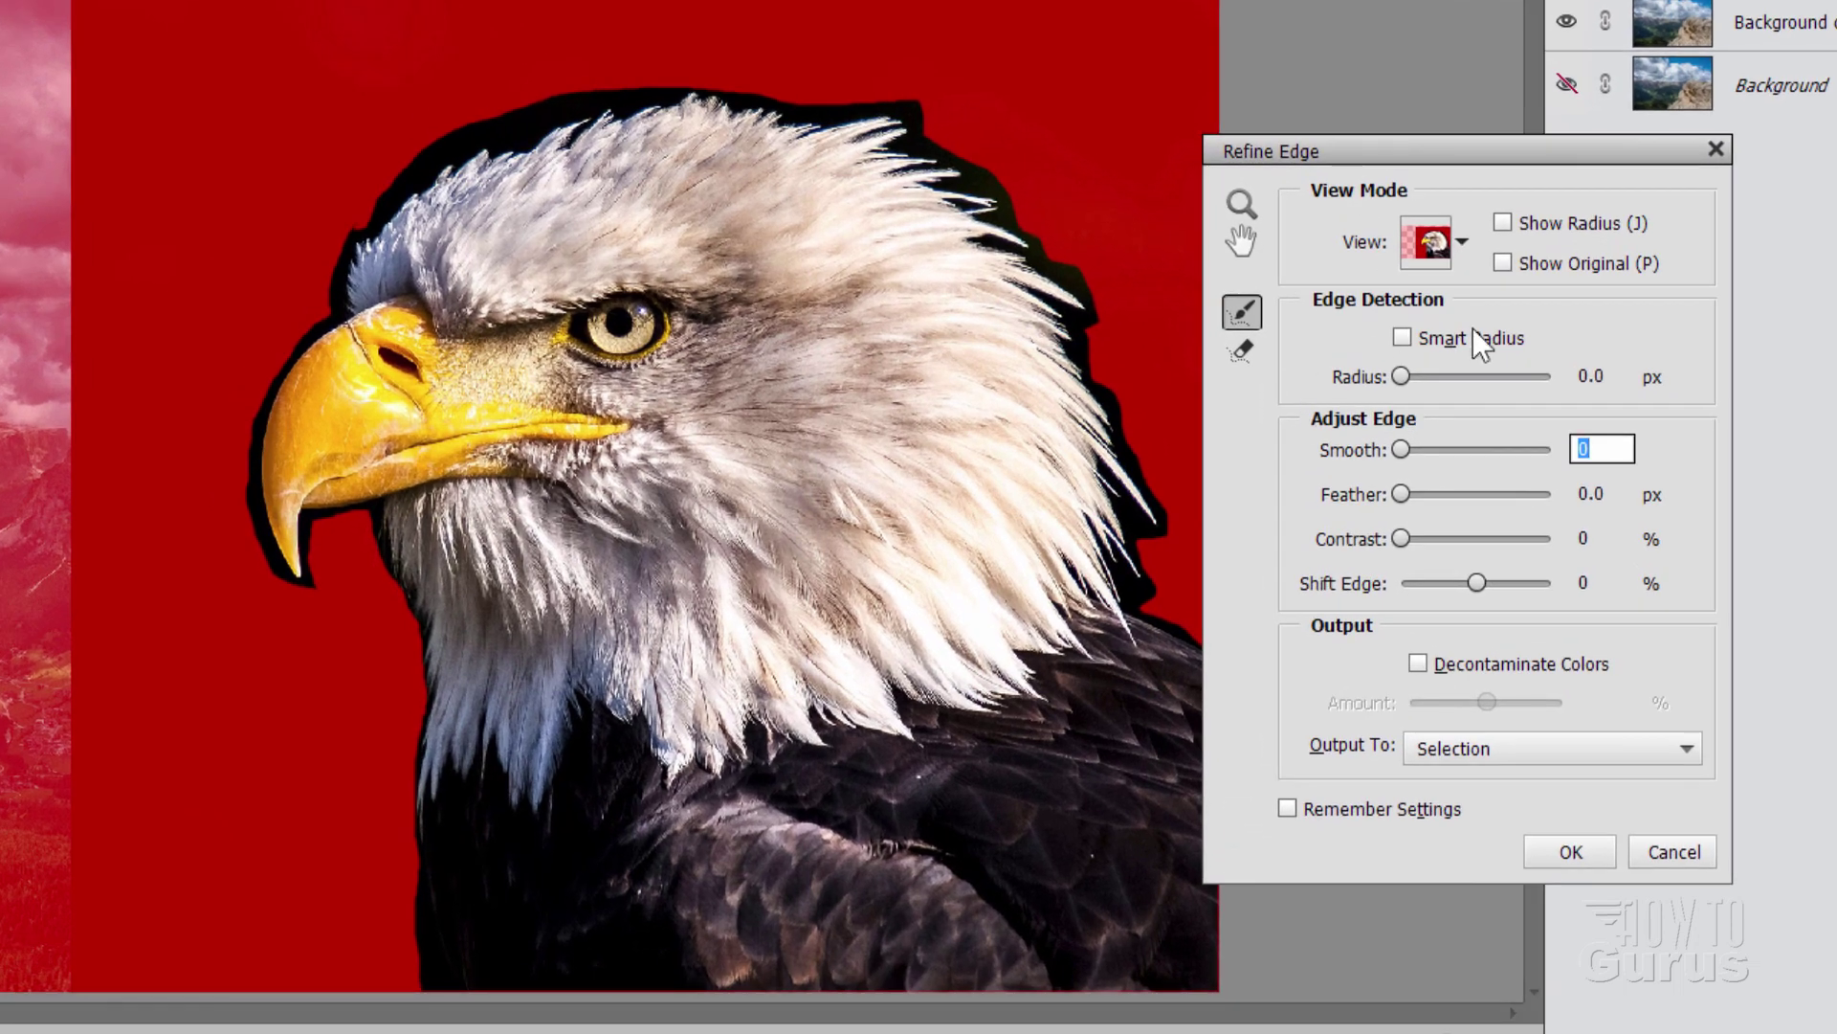
pyautogui.click(1464, 241)
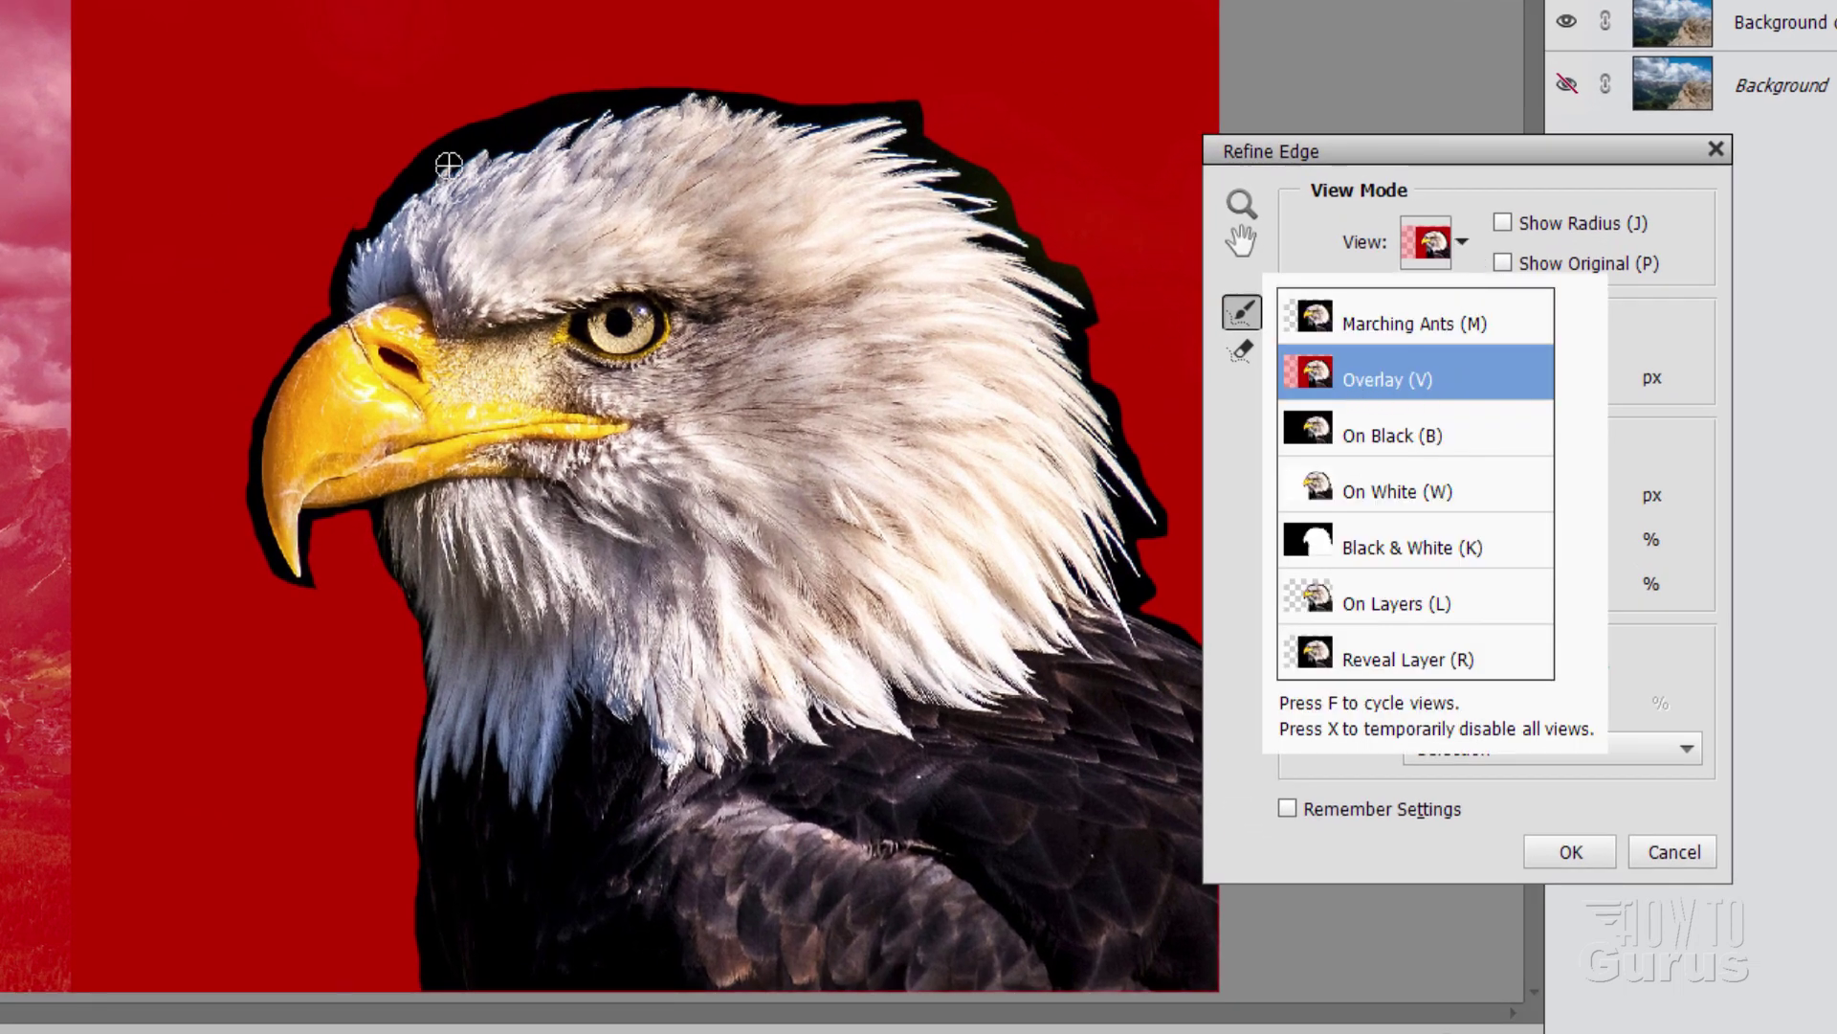
pyautogui.click(1462, 243)
pyautogui.click(1463, 245)
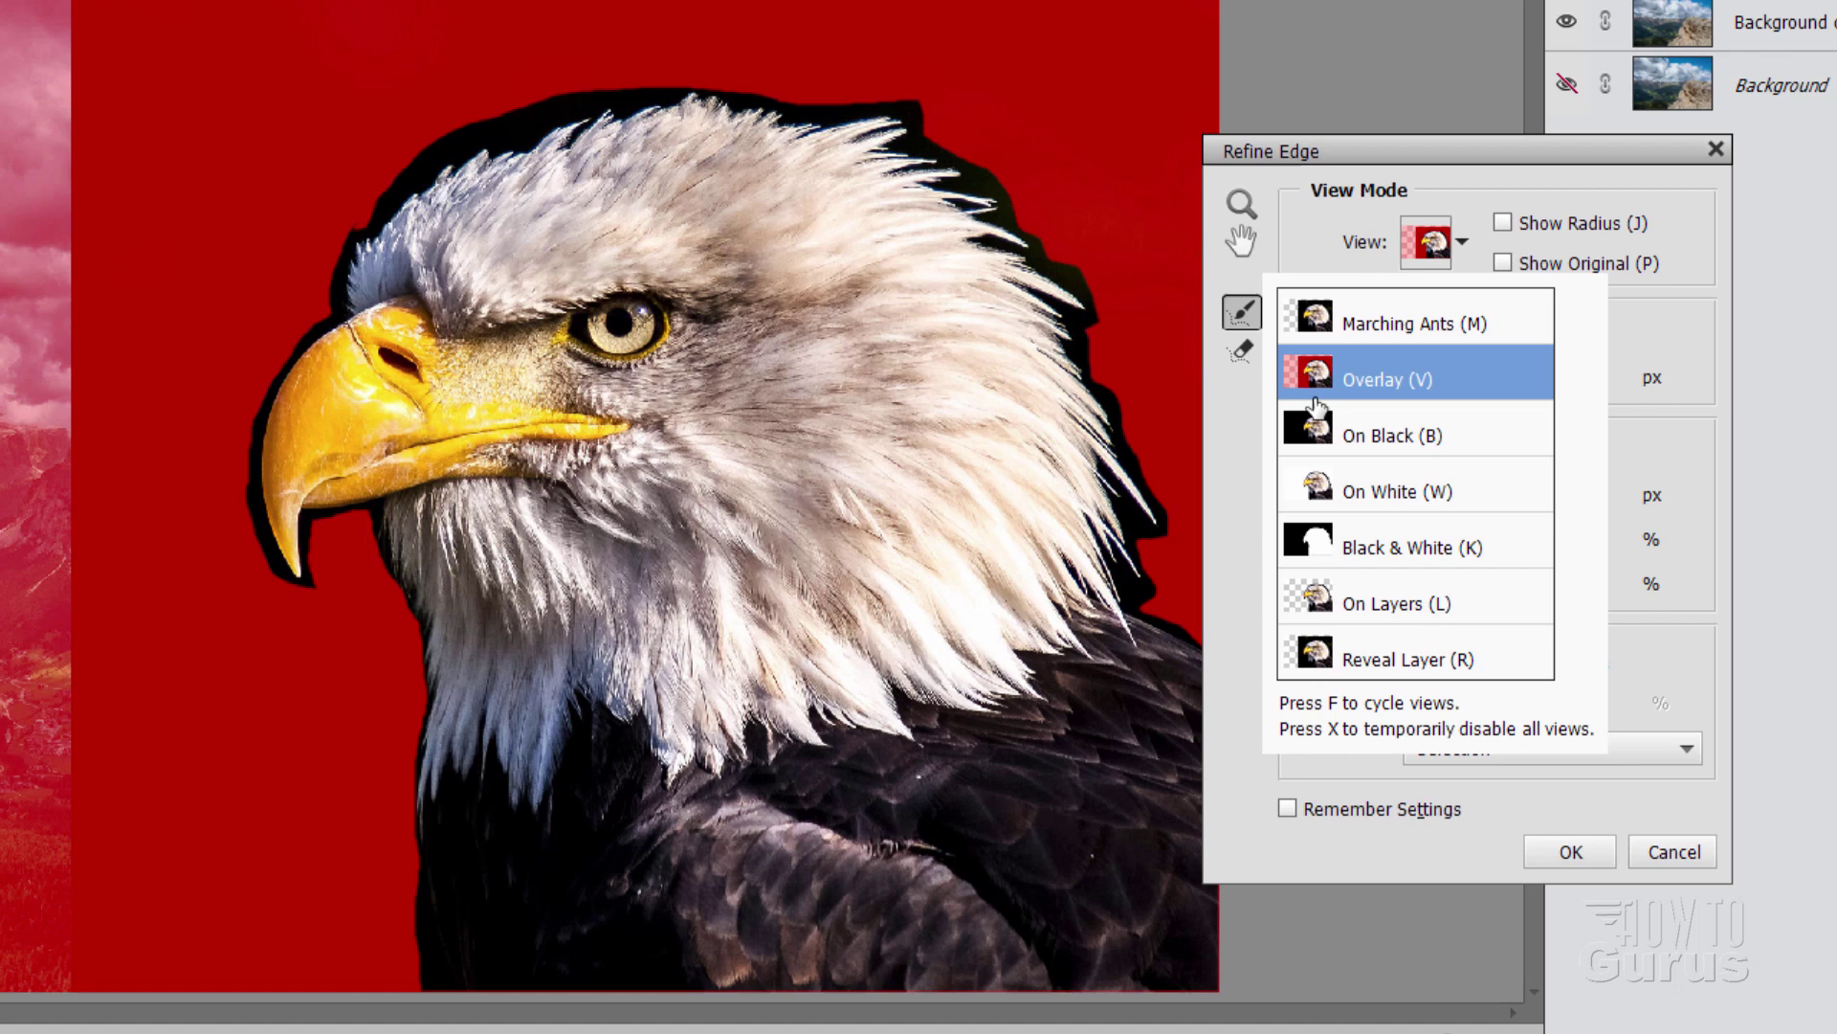
pyautogui.click(1418, 383)
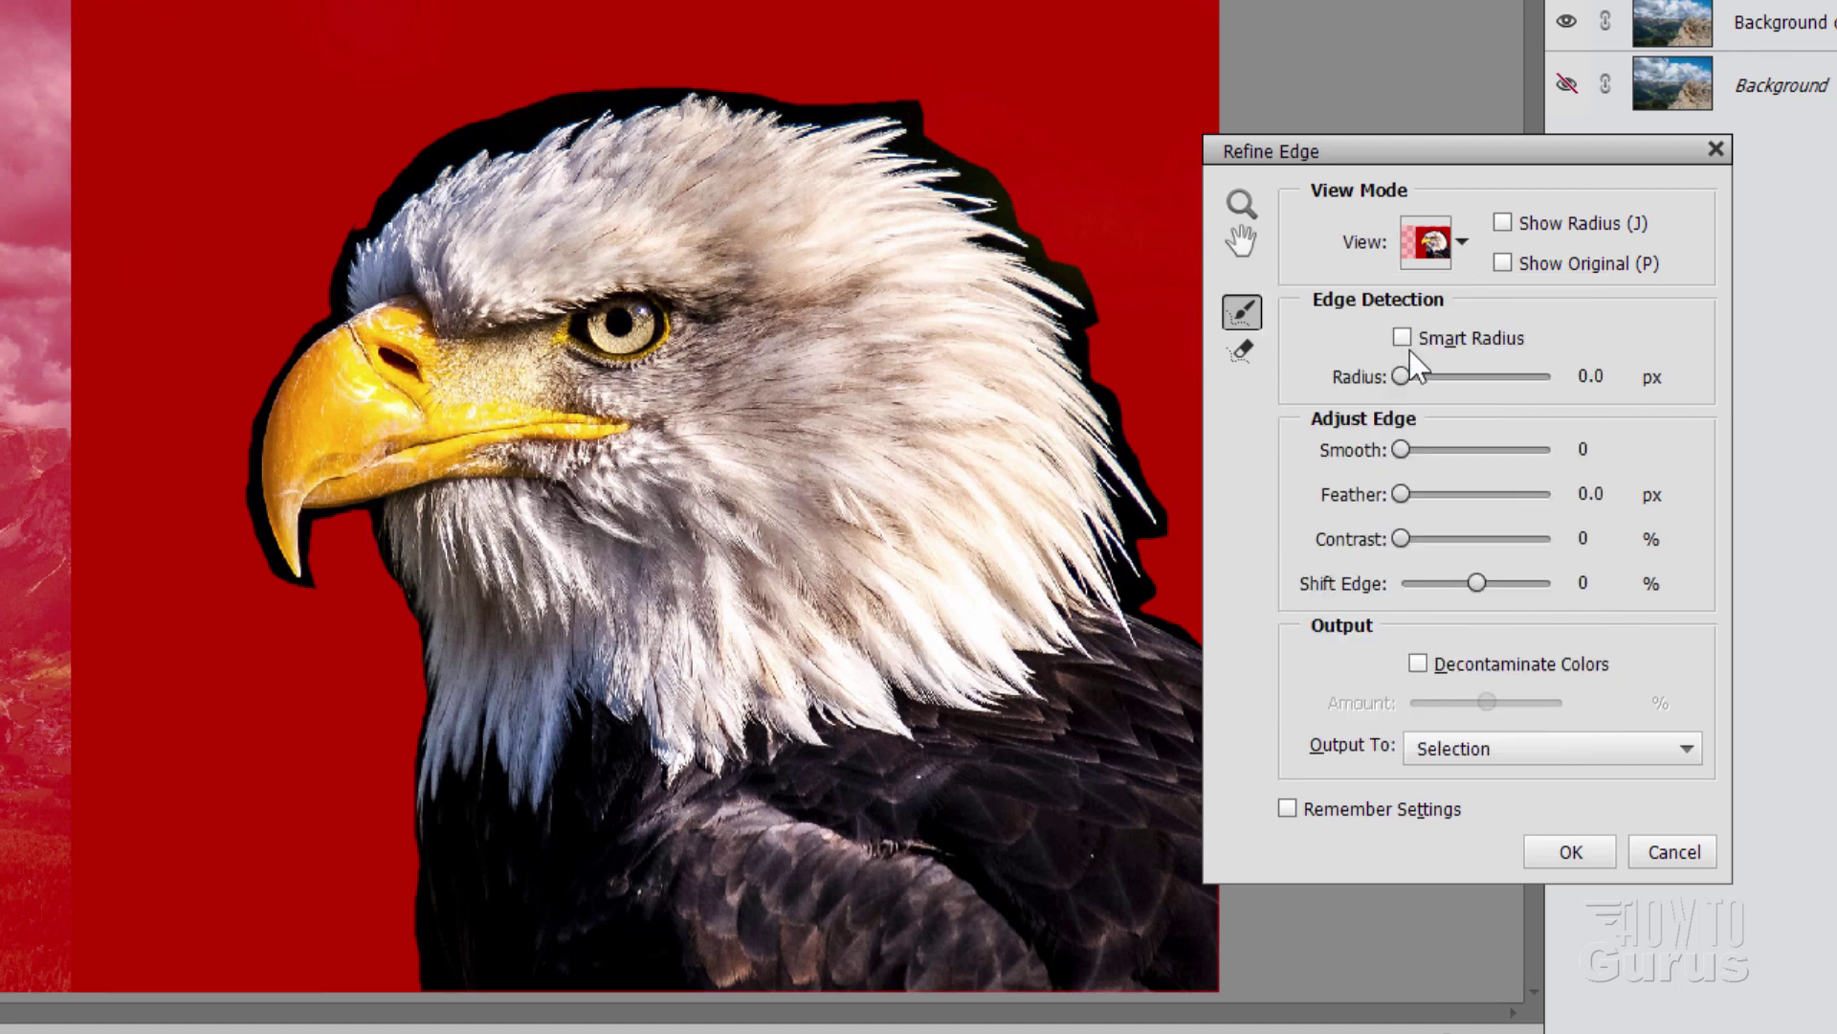
pyautogui.click(1435, 345)
pyautogui.doubleClick(1600, 376)
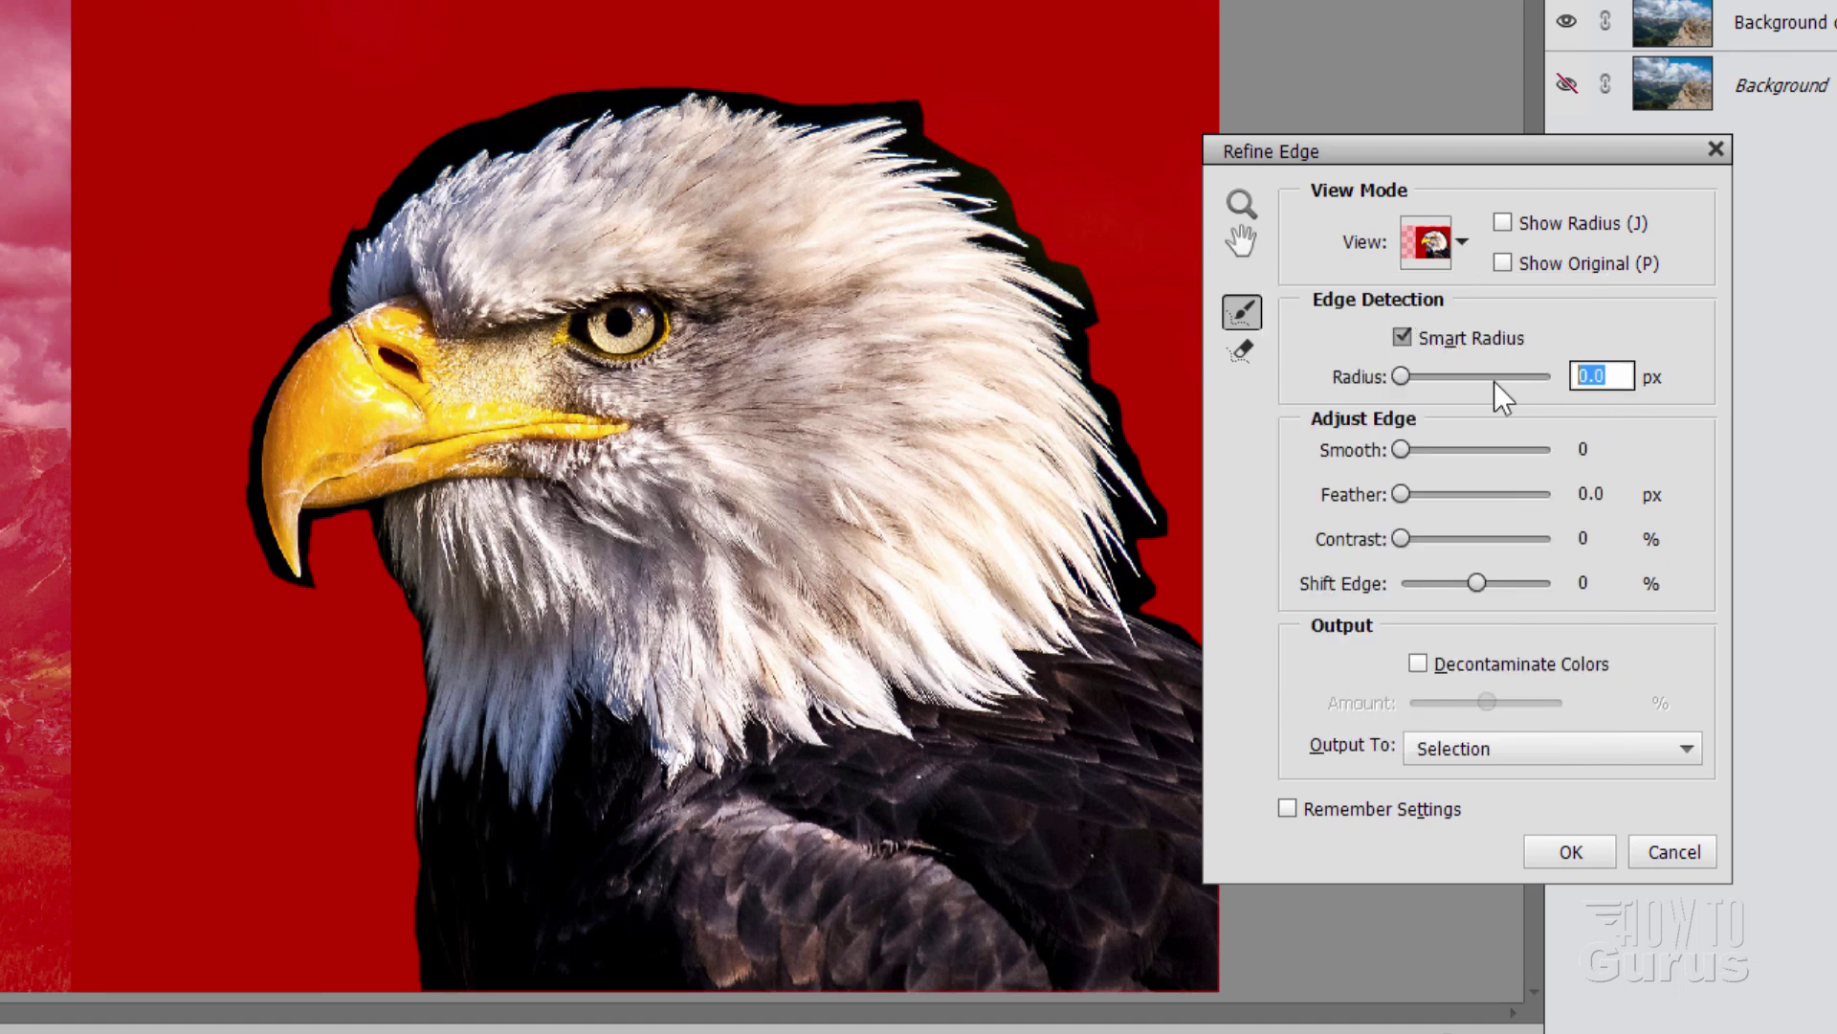
pyautogui.write('1')
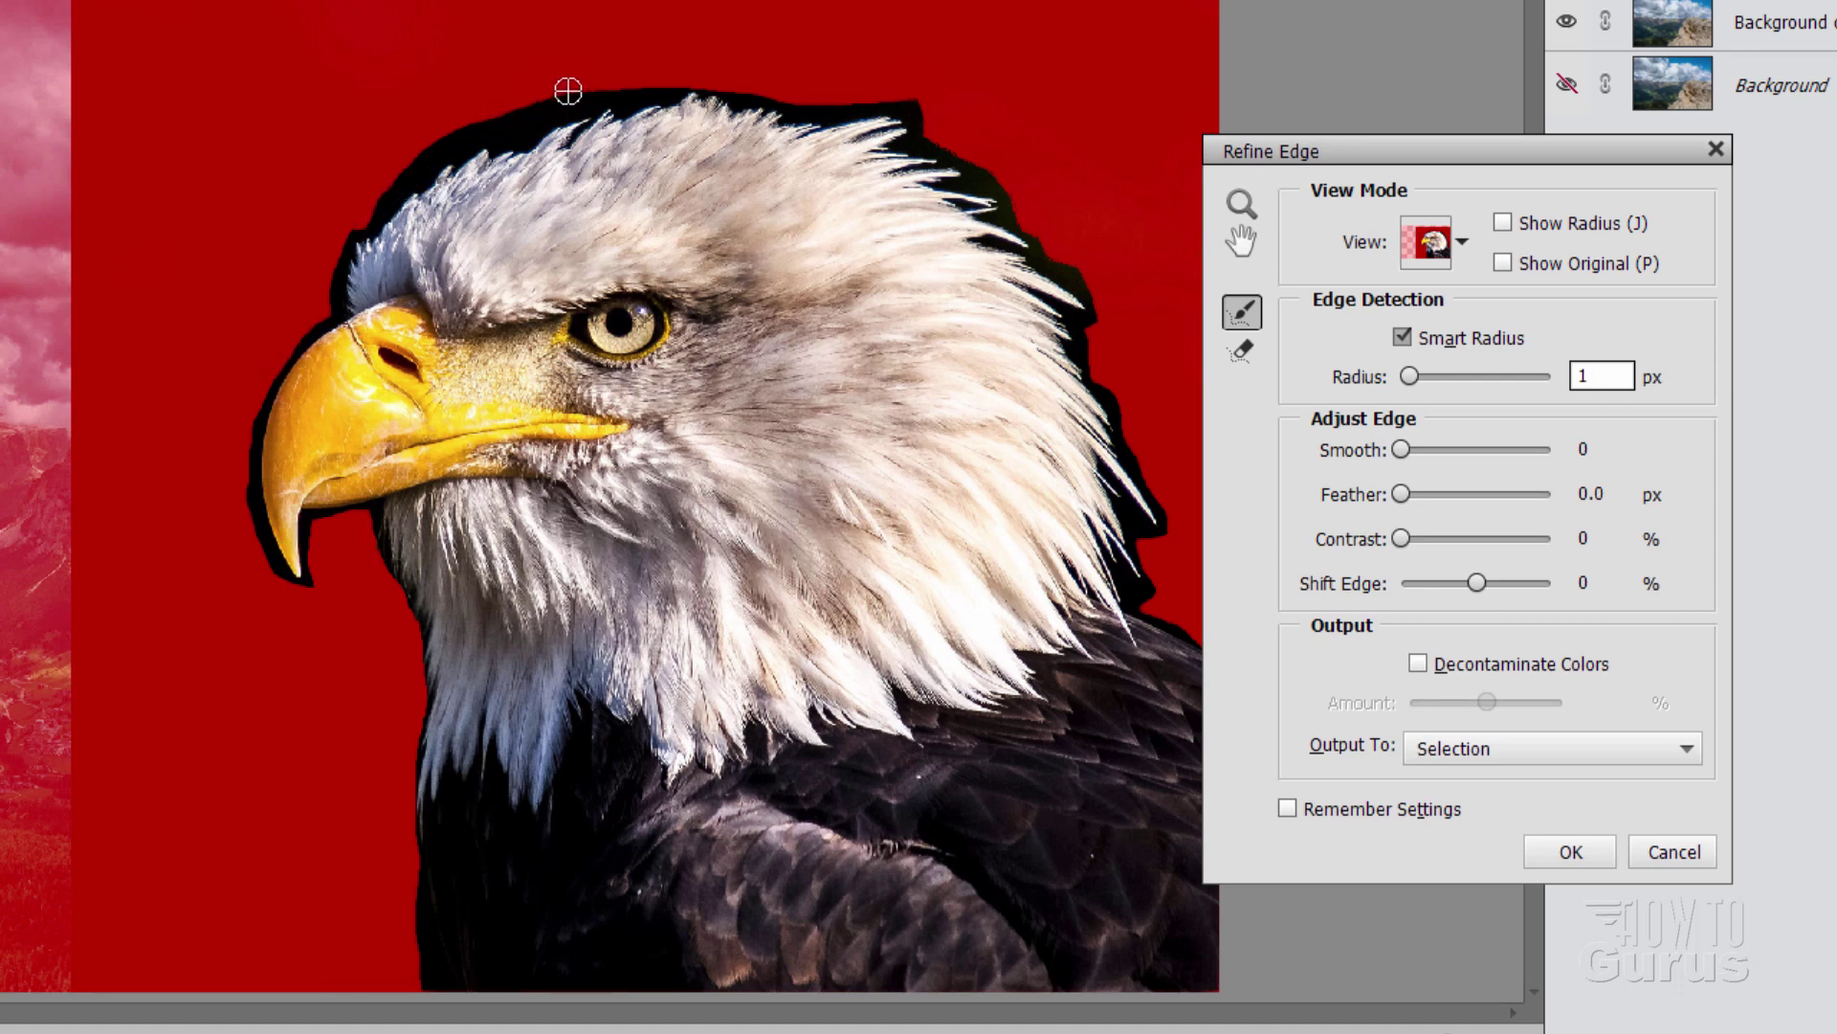
# Brush edge refinement along the top of the eagle's head and its crown-to-beak edge
pyautogui.moveTo(619, 82)
pyautogui.mouseDown()
pyautogui.moveTo(670, 76)
pyautogui.moveTo(476, 125)
pyautogui.moveTo(334, 235)
pyautogui.mouseUp()
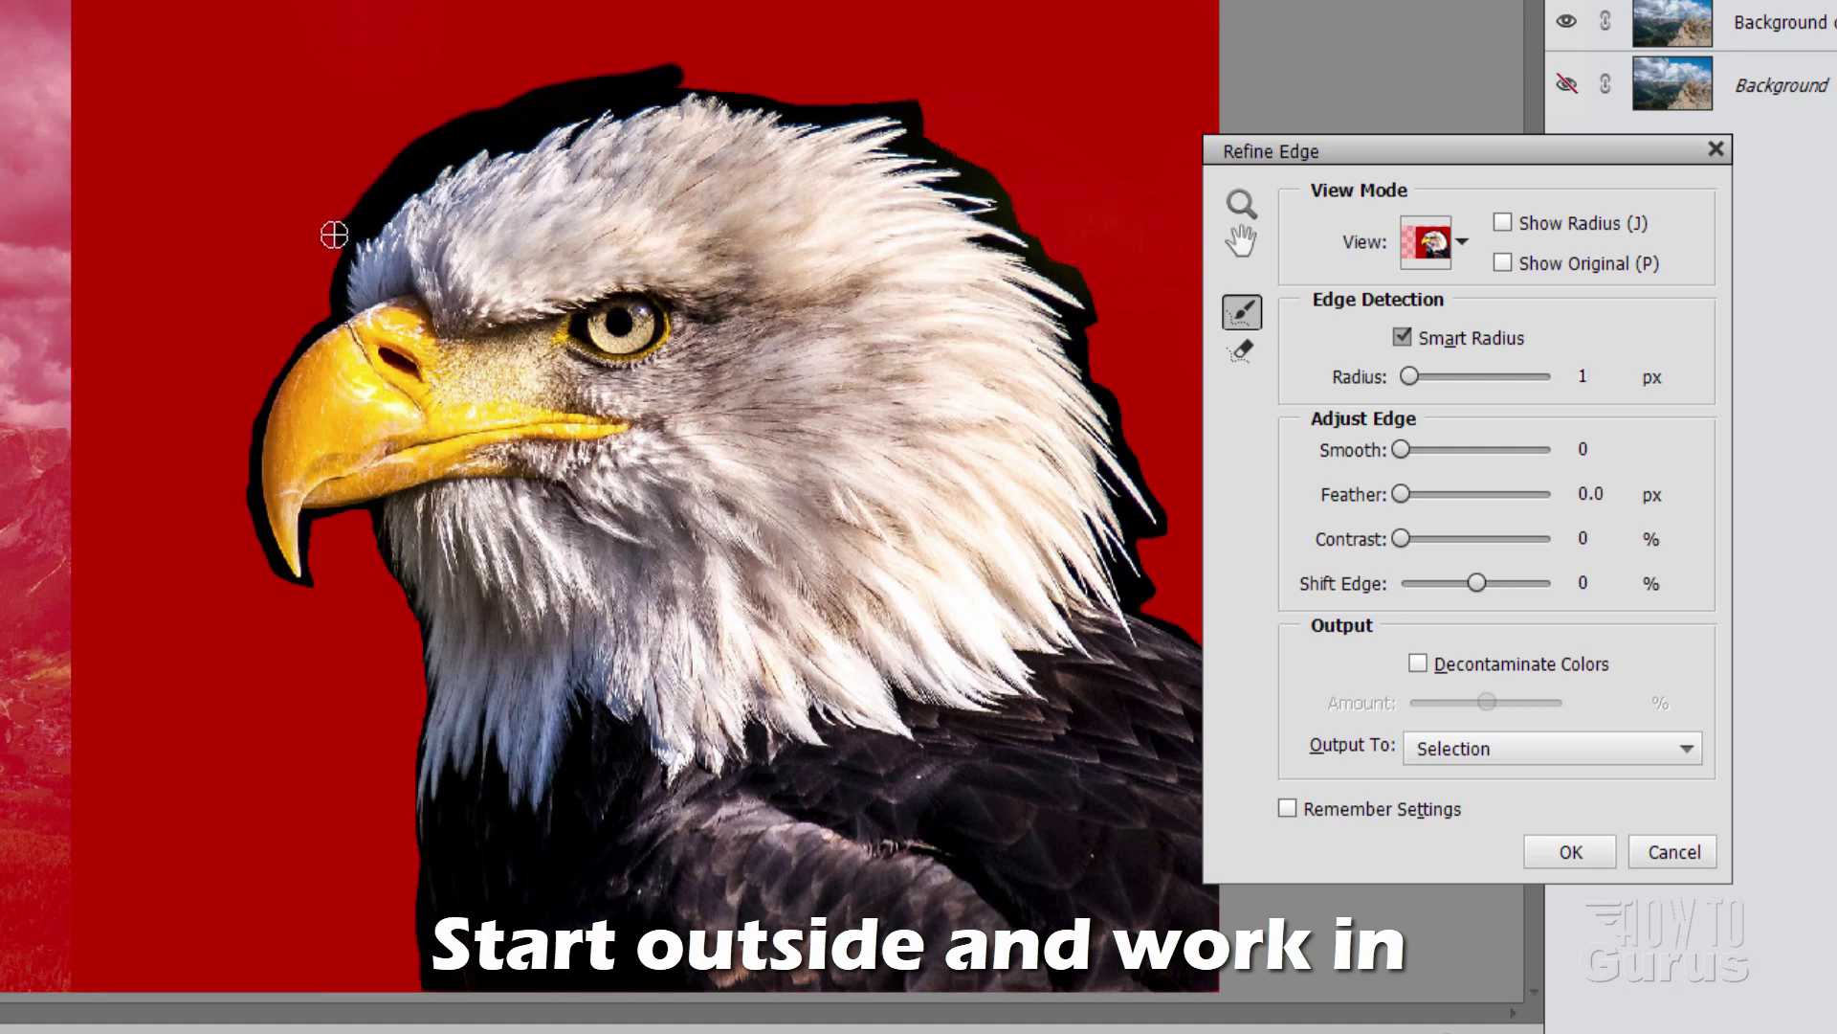
pyautogui.moveTo(664, 90); pyautogui.dragTo(561, 117)
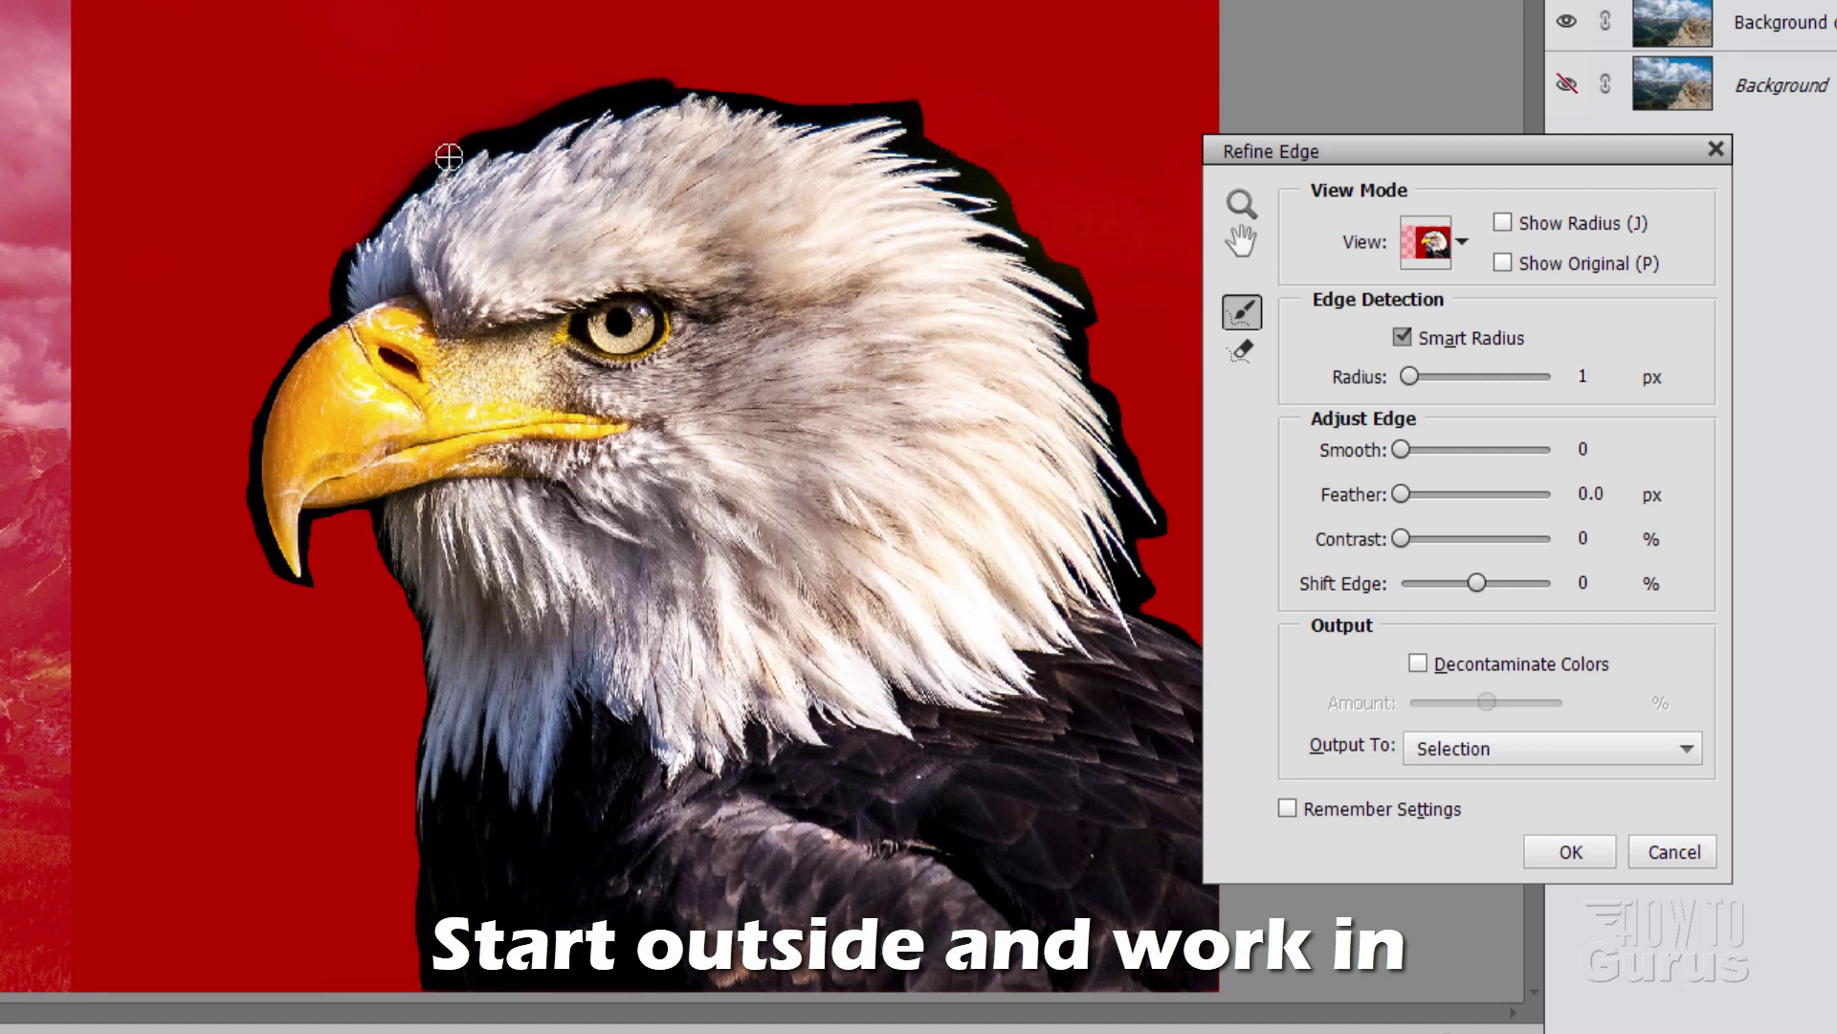
pyautogui.moveTo(449, 156)
pyautogui.mouseDown()
pyautogui.moveTo(372, 224)
pyautogui.moveTo(376, 201)
pyautogui.moveTo(664, 94)
pyautogui.moveTo(551, 158)
pyautogui.mouseUp()
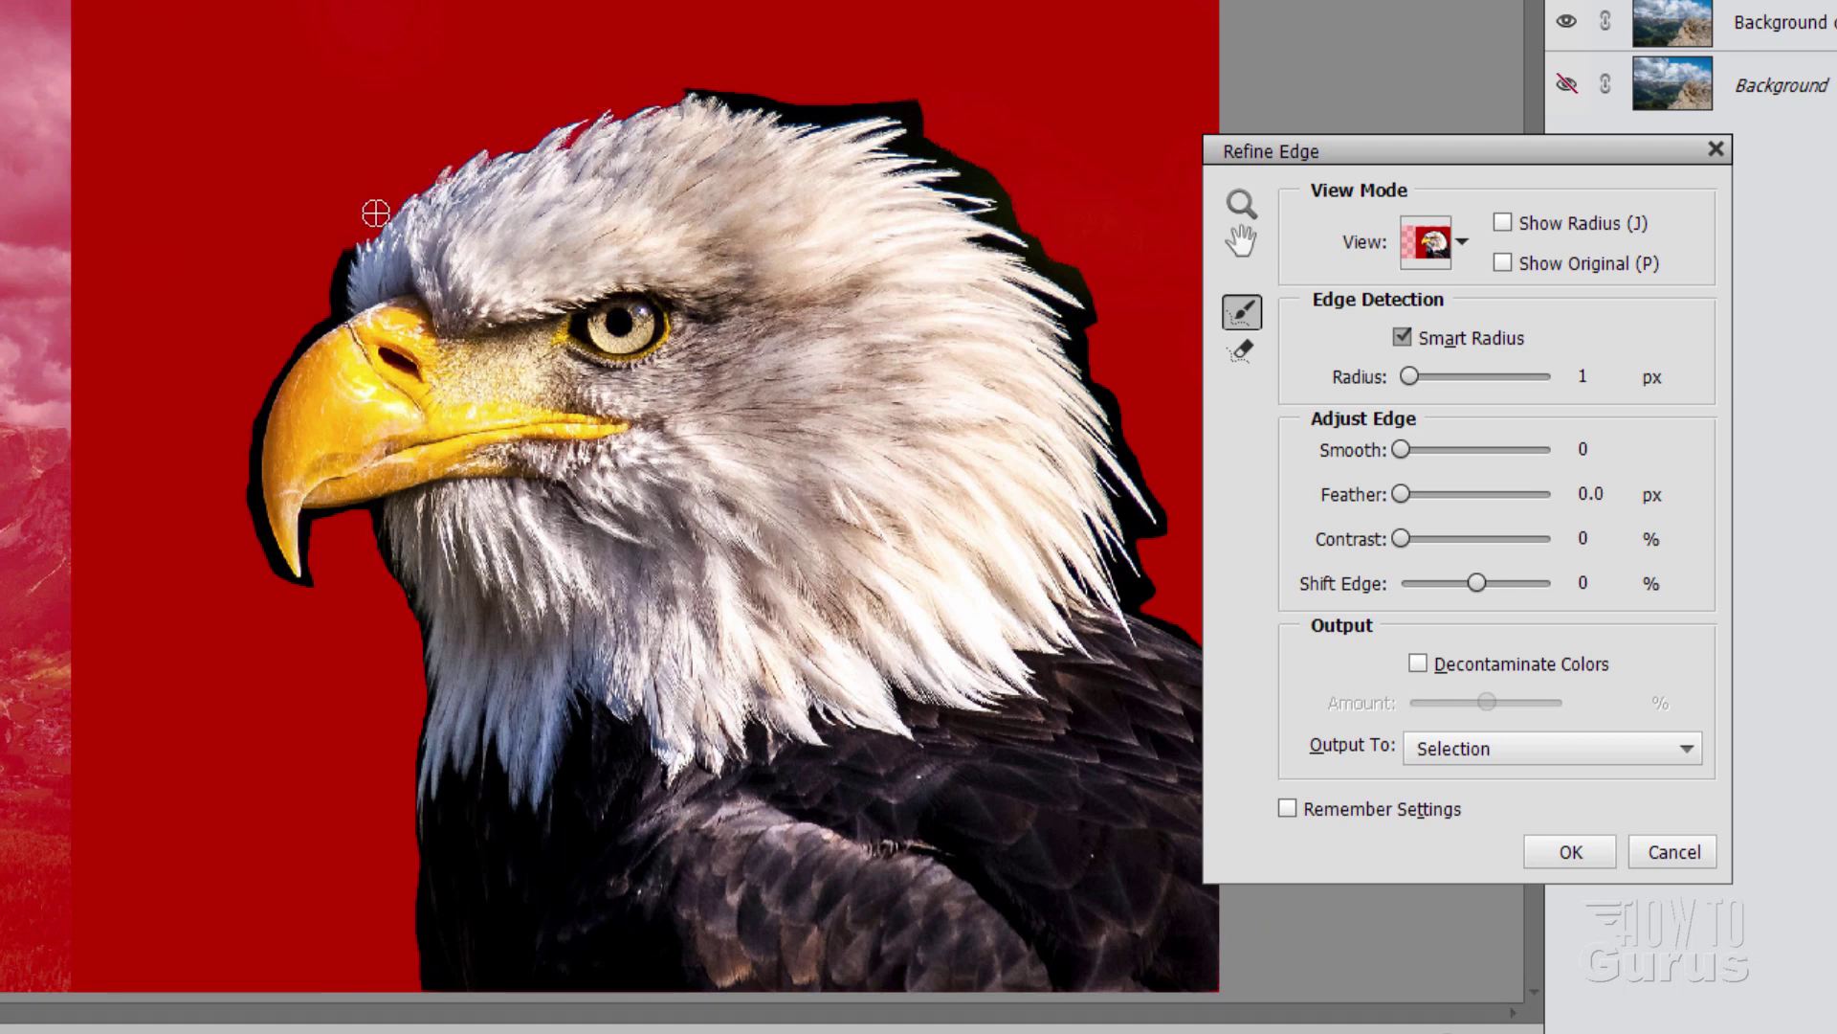
pyautogui.moveTo(375, 213)
pyautogui.mouseDown()
pyautogui.moveTo(349, 241)
pyautogui.moveTo(345, 320)
pyautogui.mouseUp()
pyautogui.moveTo(359, 225)
pyautogui.mouseDown()
pyautogui.moveTo(347, 283)
pyautogui.moveTo(365, 343)
pyautogui.moveTo(344, 309)
pyautogui.moveTo(268, 395)
pyautogui.moveTo(240, 668)
pyautogui.moveTo(248, 473)
pyautogui.moveTo(274, 564)
pyautogui.moveTo(342, 605)
pyautogui.moveTo(304, 522)
pyautogui.moveTo(385, 506)
pyautogui.moveTo(368, 530)
pyautogui.moveTo(427, 604)
pyautogui.moveTo(320, 685)
pyautogui.moveTo(403, 629)
pyautogui.moveTo(398, 564)
pyautogui.moveTo(434, 668)
pyautogui.moveTo(413, 809)
pyautogui.moveTo(417, 1028)
pyautogui.mouseUp()
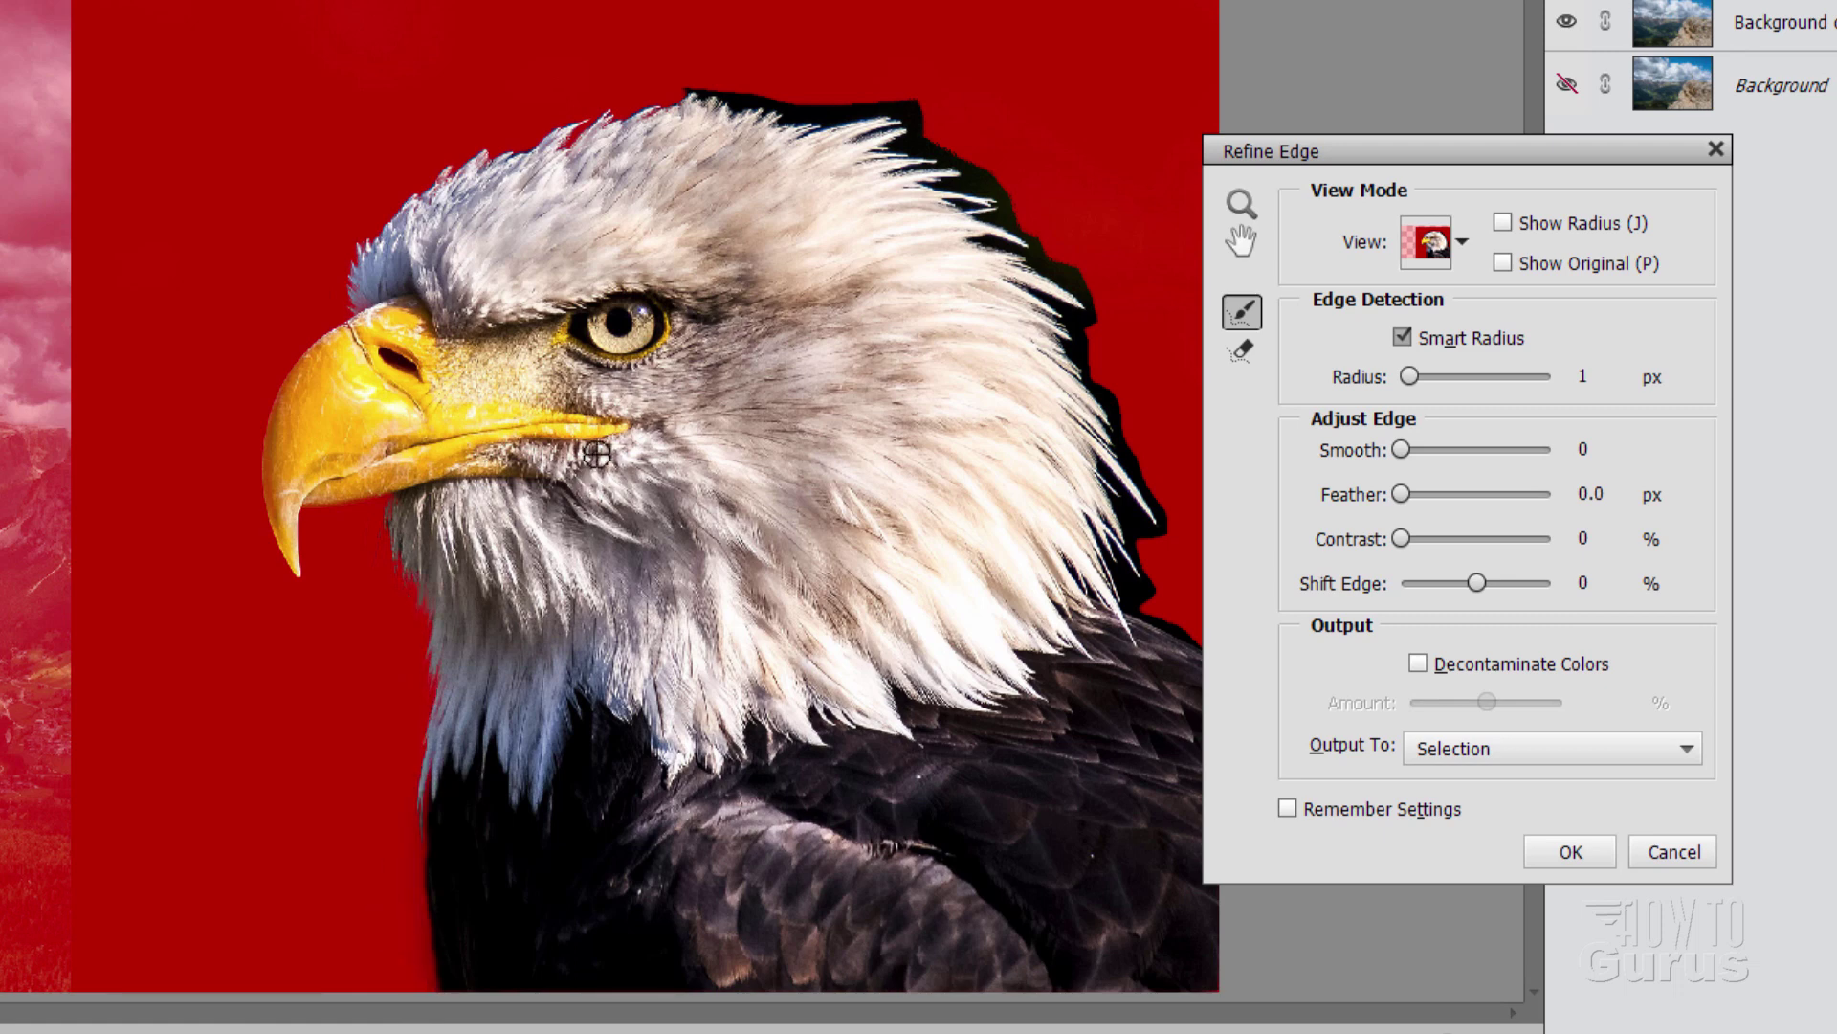
pyautogui.moveTo(639, 105)
pyautogui.mouseDown()
pyautogui.moveTo(828, 102)
pyautogui.moveTo(797, 62)
pyautogui.moveTo(732, 95)
pyautogui.moveTo(918, 116)
pyautogui.moveTo(889, 106)
pyautogui.moveTo(804, 134)
pyautogui.mouseUp()
# Clear the dark fringe down the head's right side, moving the dialog aside, and touch up the crown
pyautogui.moveTo(955, 123)
pyautogui.mouseDown()
pyautogui.moveTo(883, 137)
pyautogui.moveTo(995, 178)
pyautogui.moveTo(898, 147)
pyautogui.moveTo(1052, 247)
pyautogui.moveTo(985, 194)
pyautogui.moveTo(887, 165)
pyautogui.moveTo(1071, 214)
pyautogui.moveTo(1086, 257)
pyautogui.moveTo(945, 203)
pyautogui.mouseUp()
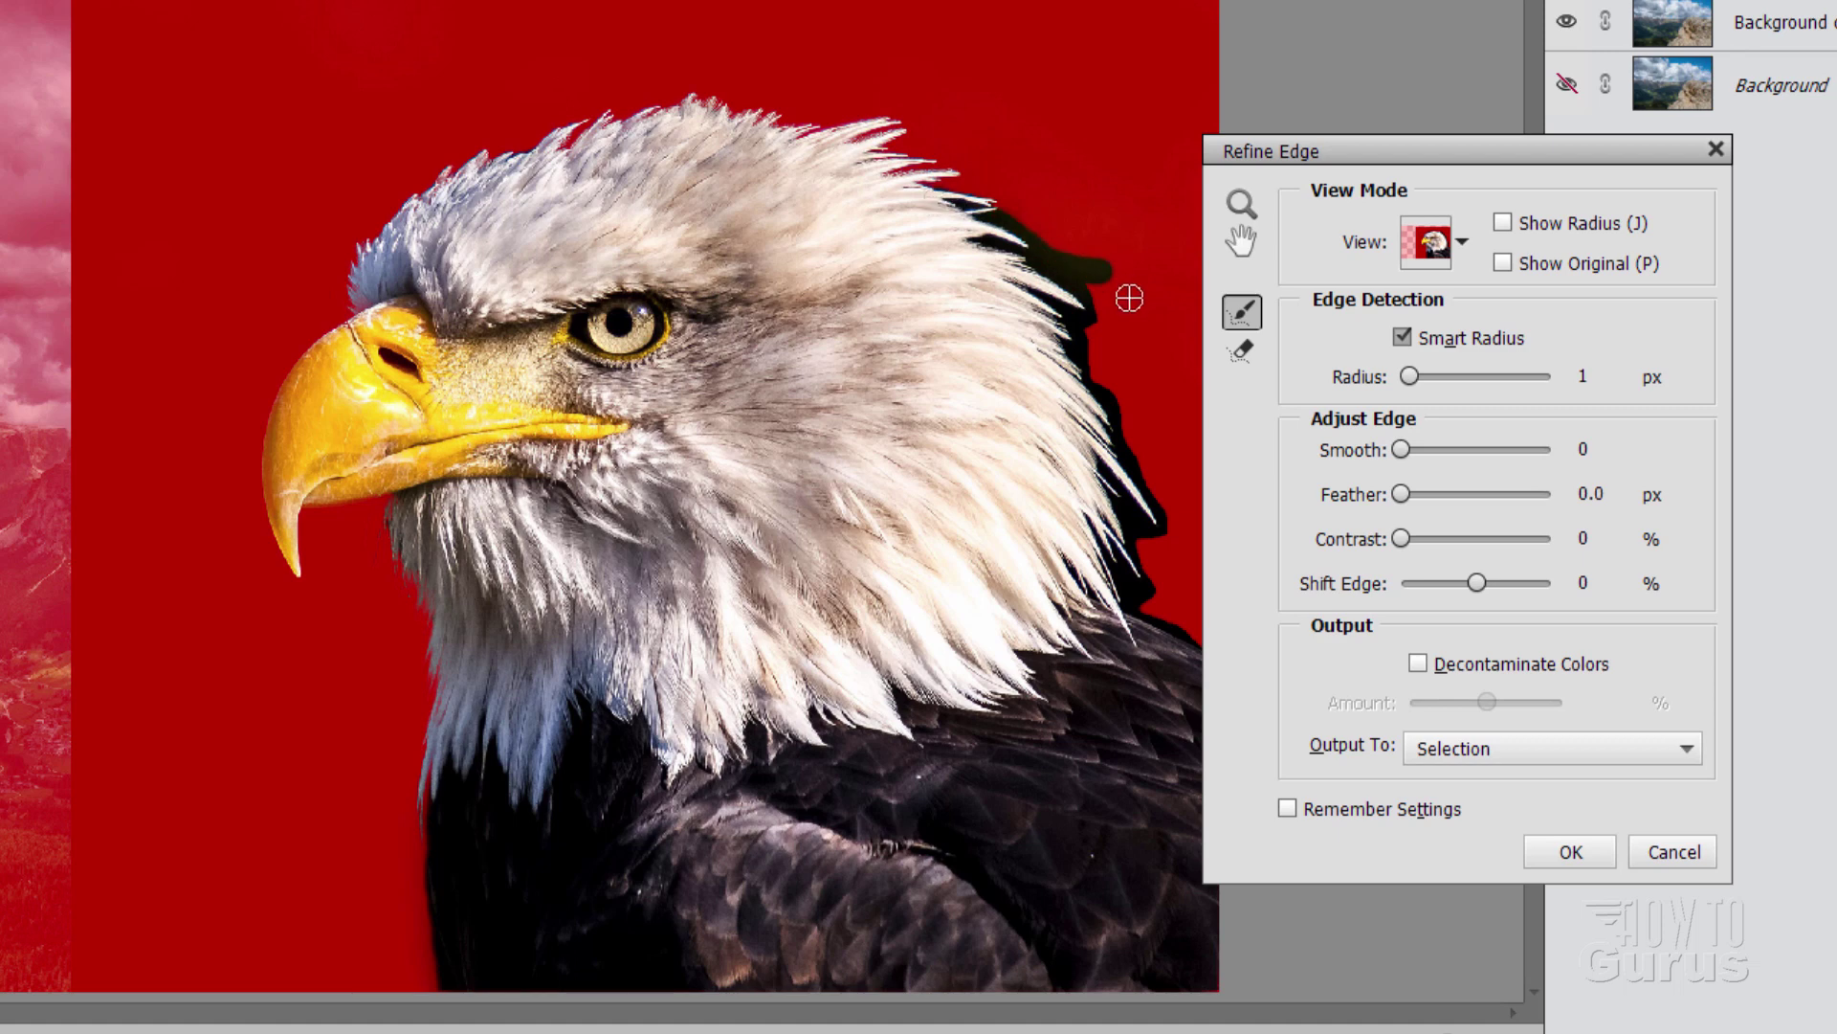
pyautogui.moveTo(1129, 298)
pyautogui.mouseDown()
pyautogui.moveTo(1016, 261)
pyautogui.moveTo(1153, 335)
pyautogui.moveTo(1058, 283)
pyautogui.moveTo(1141, 359)
pyautogui.moveTo(1011, 287)
pyautogui.moveTo(1119, 363)
pyautogui.moveTo(1031, 327)
pyautogui.moveTo(1147, 421)
pyautogui.moveTo(1072, 356)
pyautogui.moveTo(1144, 361)
pyautogui.mouseUp()
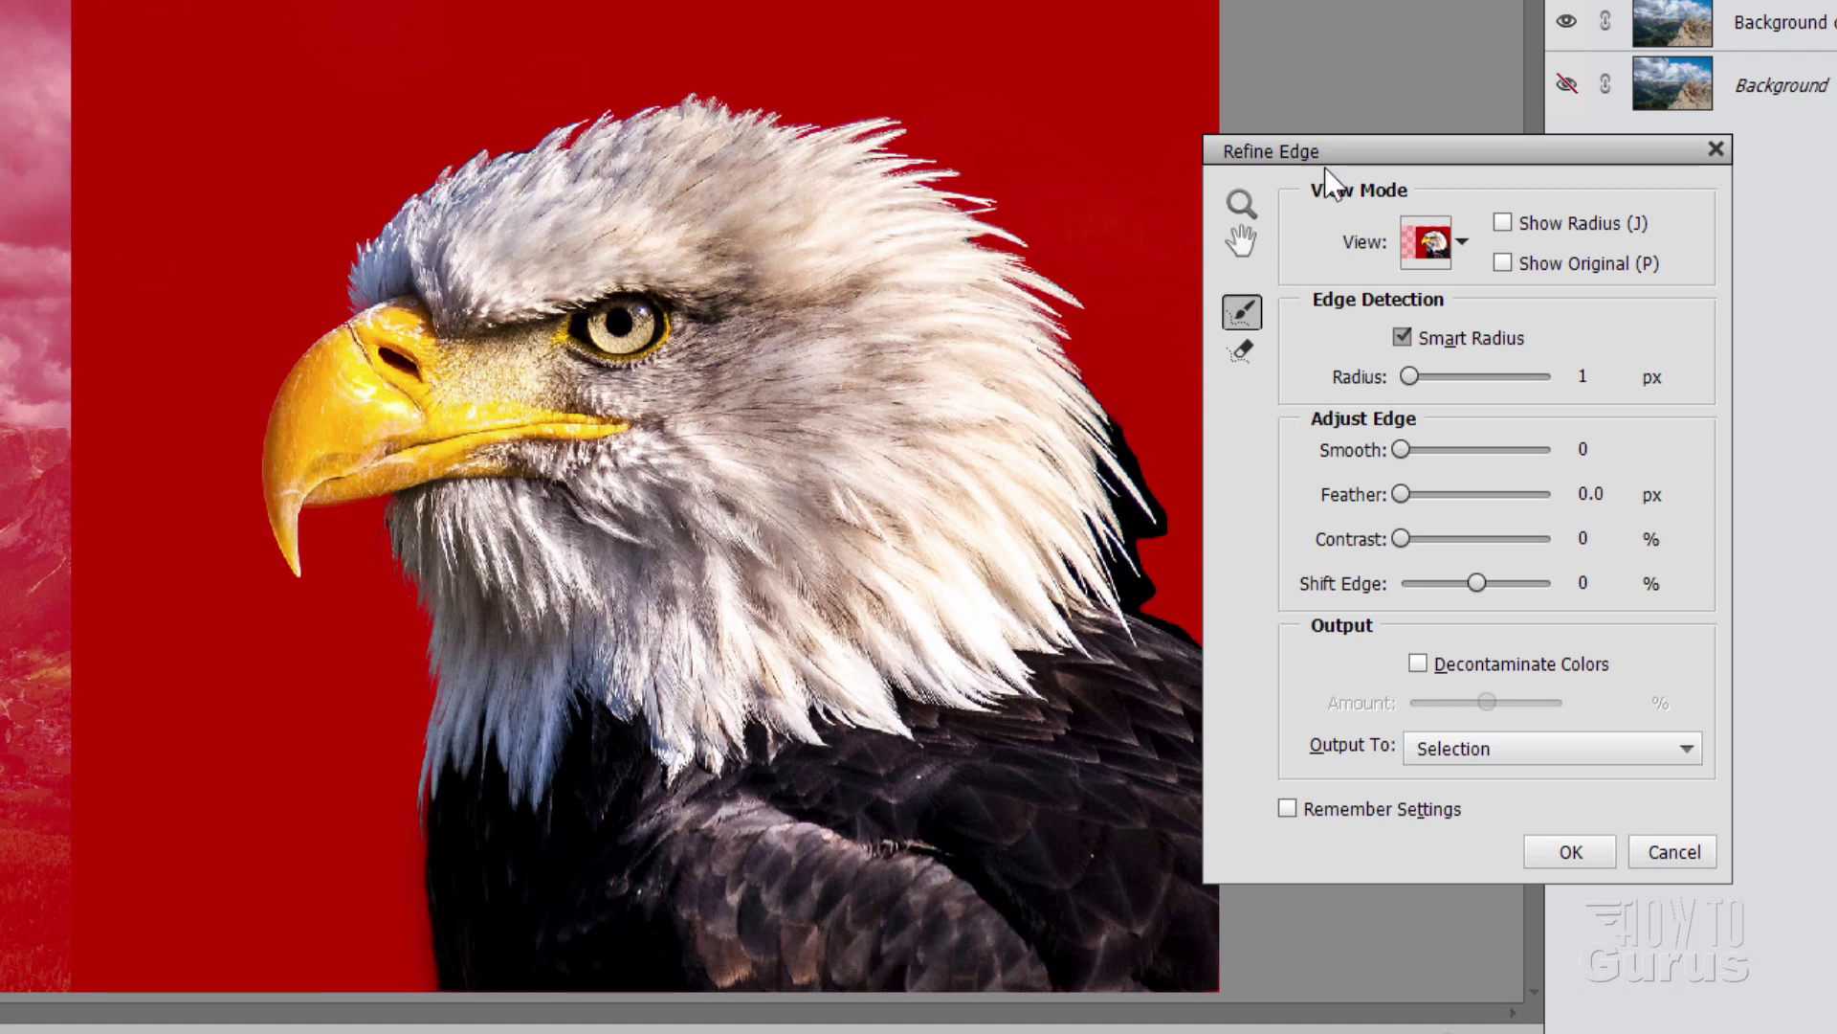
pyautogui.moveTo(1330, 177); pyautogui.dragTo(1437, 167)
pyautogui.moveTo(1082, 367)
pyautogui.mouseDown()
pyautogui.moveTo(1127, 404)
pyautogui.moveTo(1178, 518)
pyautogui.moveTo(1167, 532)
pyautogui.moveTo(1085, 397)
pyautogui.moveTo(1173, 545)
pyautogui.moveTo(1088, 467)
pyautogui.moveTo(1176, 605)
pyautogui.moveTo(1085, 489)
pyautogui.moveTo(1176, 605)
pyautogui.moveTo(1149, 605)
pyautogui.moveTo(1087, 523)
pyautogui.mouseUp()
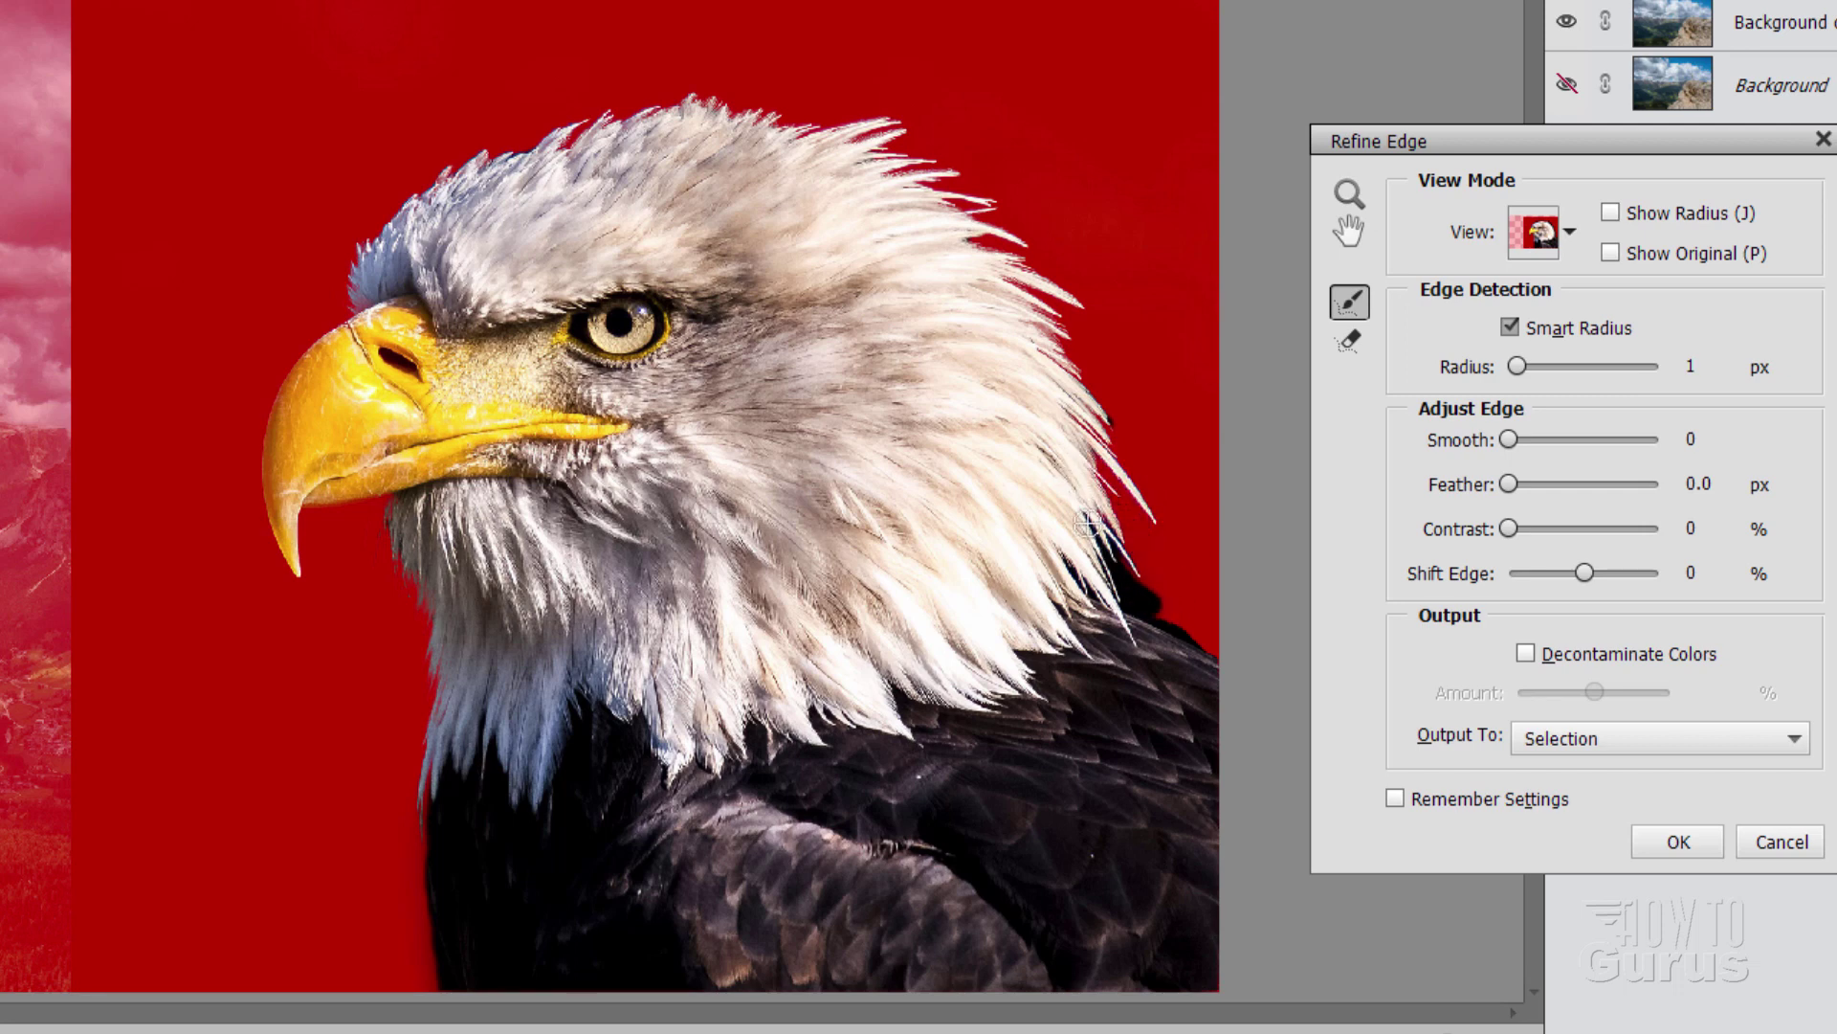
pyautogui.moveTo(1145, 582); pyautogui.dragTo(1187, 591)
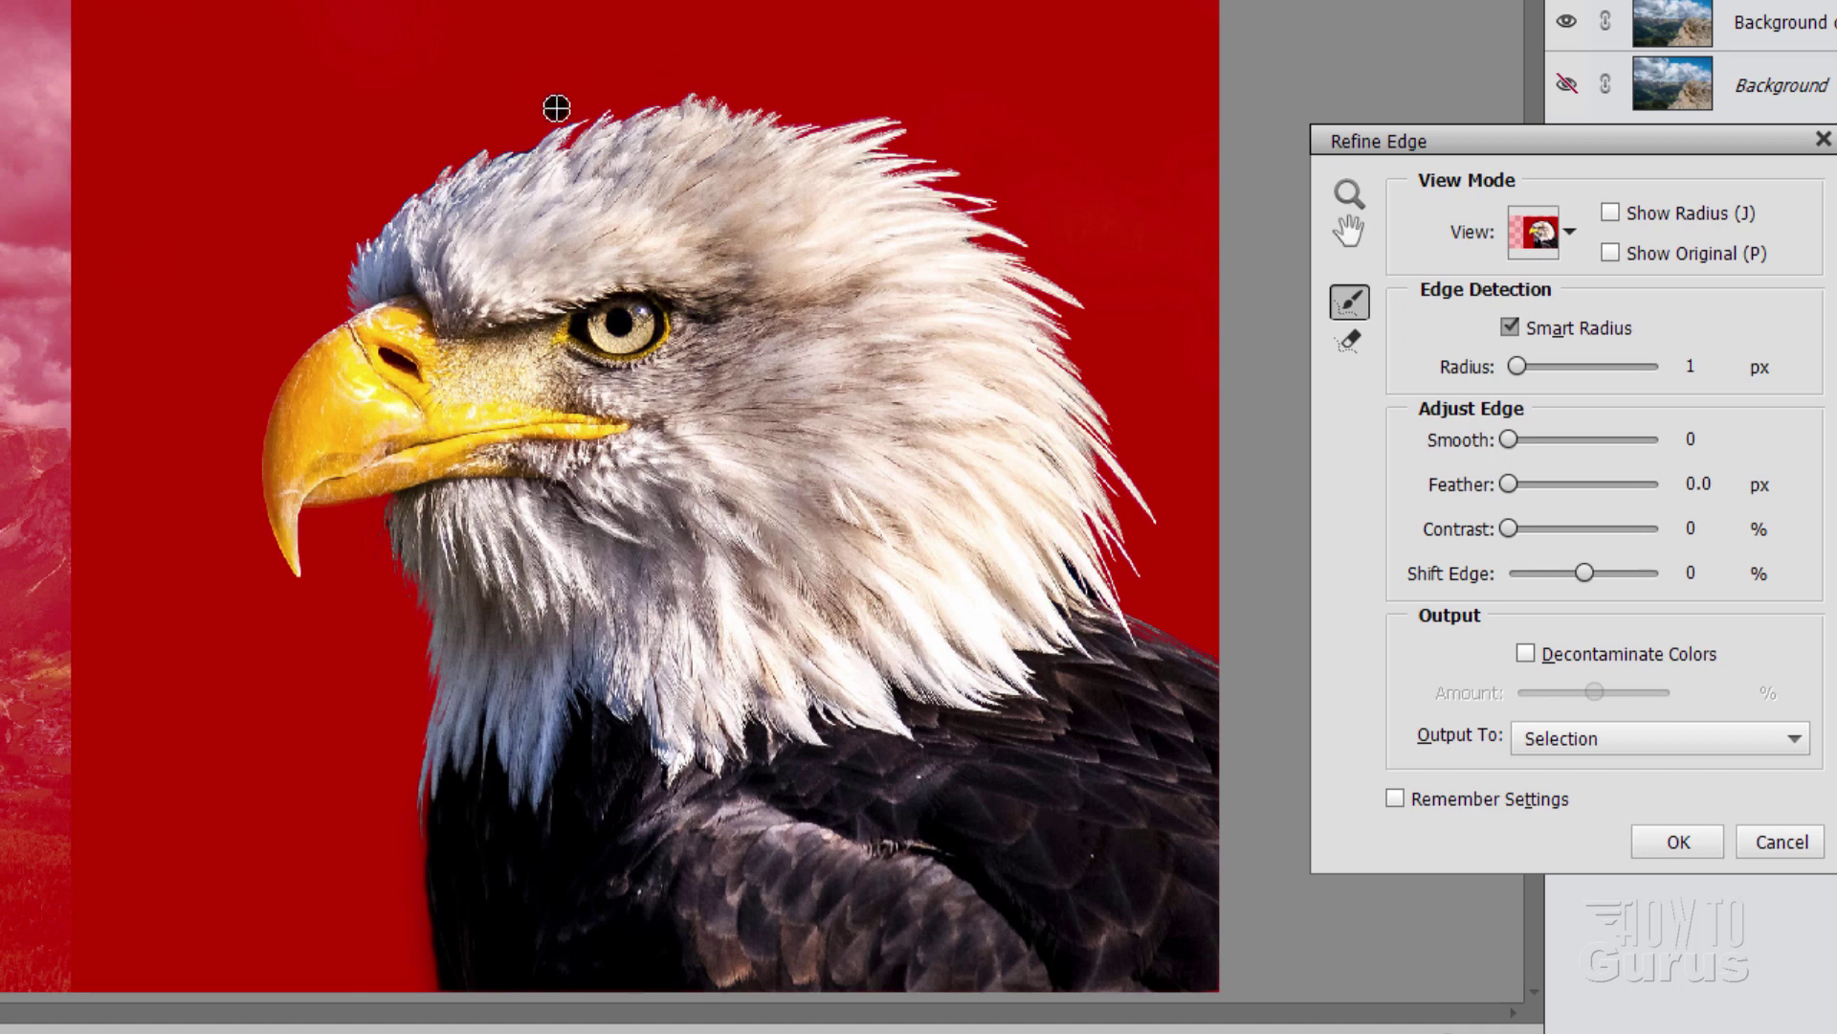
pyautogui.moveTo(556, 108); pyautogui.dragTo(533, 123)
# Zoom the refine preview in on the eagle's right shoulder edge
pyautogui.click(1348, 195)
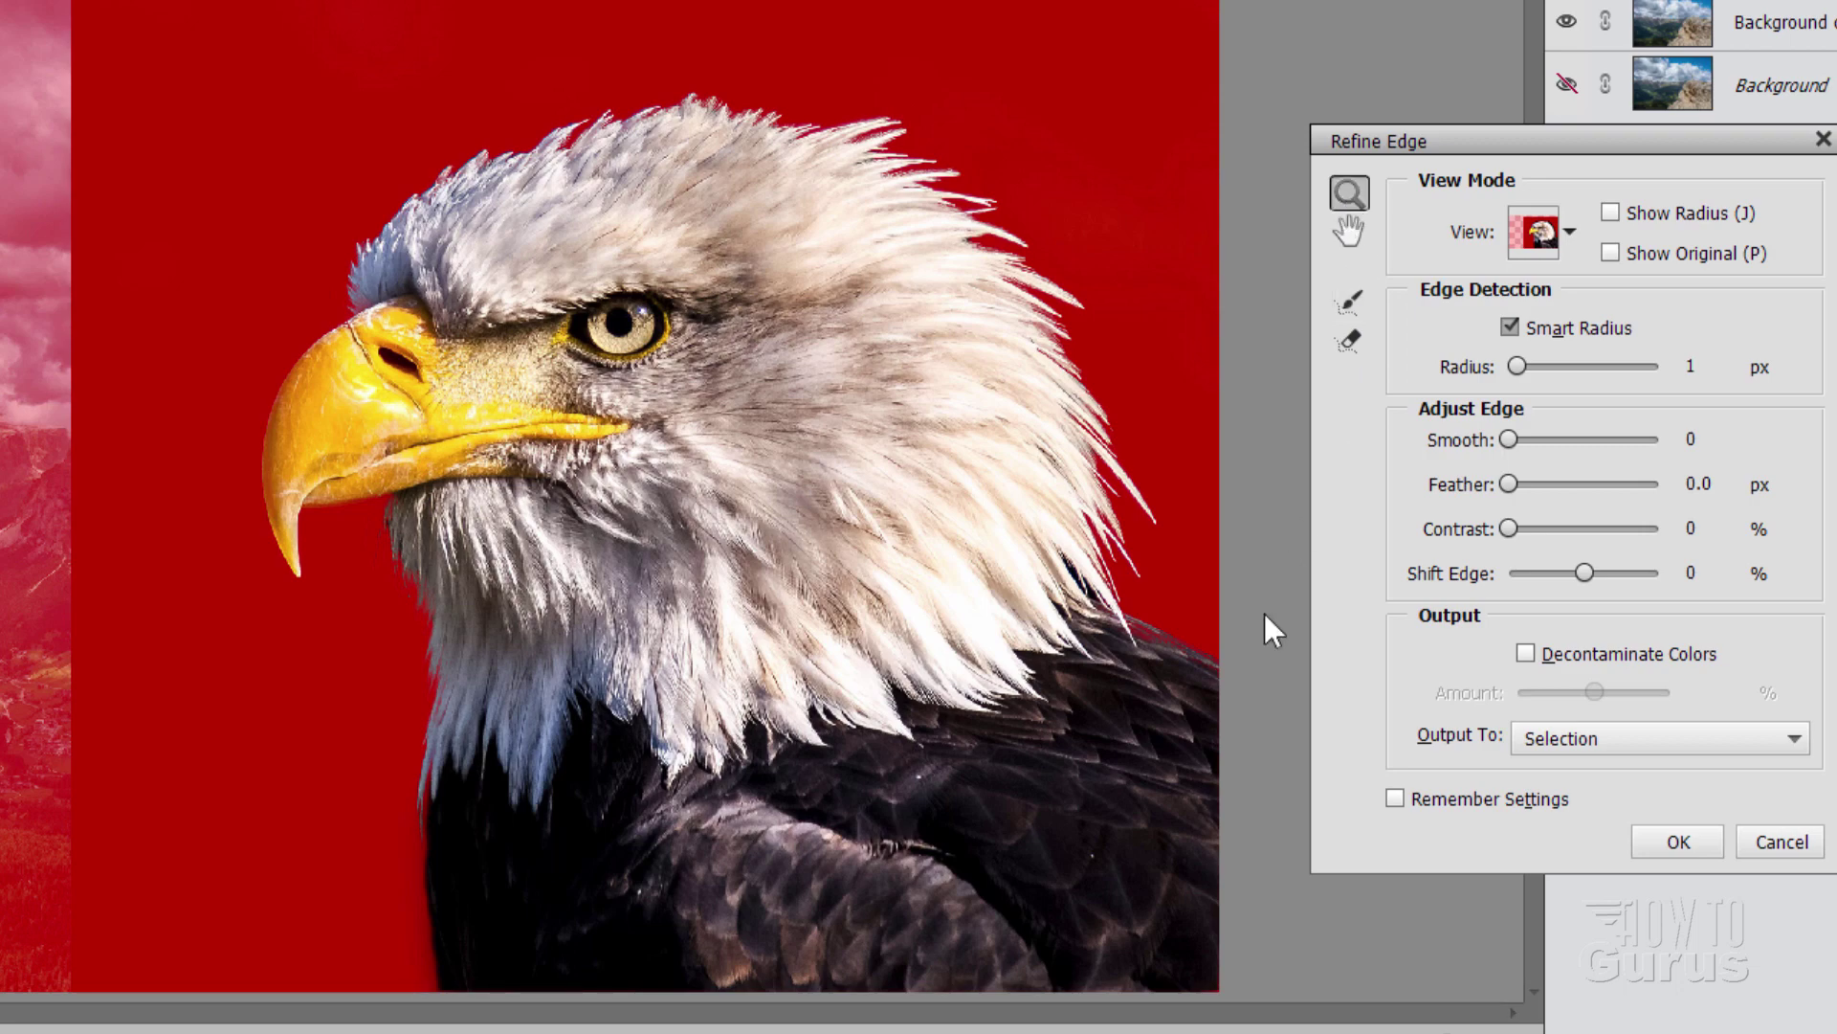
pyautogui.click(1177, 643)
pyautogui.click(1177, 658)
pyautogui.click(1177, 663)
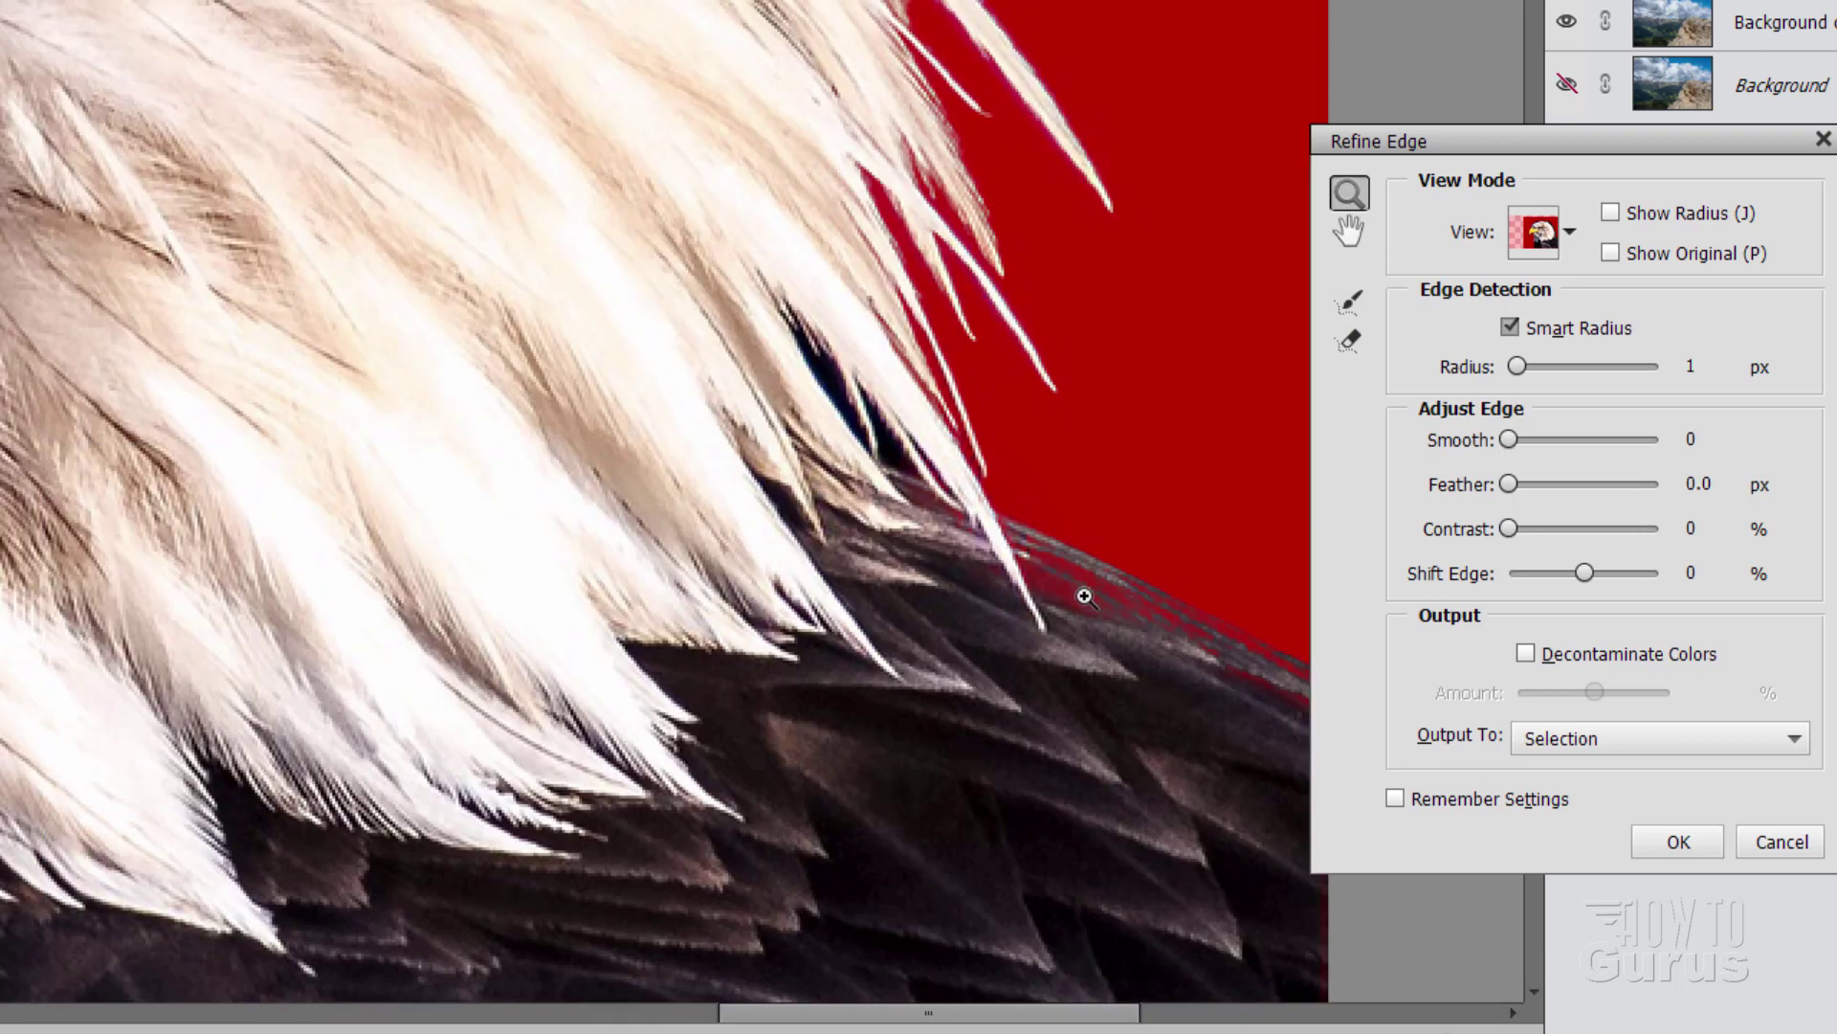
pyautogui.moveTo(1132, 1019); pyautogui.dragTo(1207, 1017)
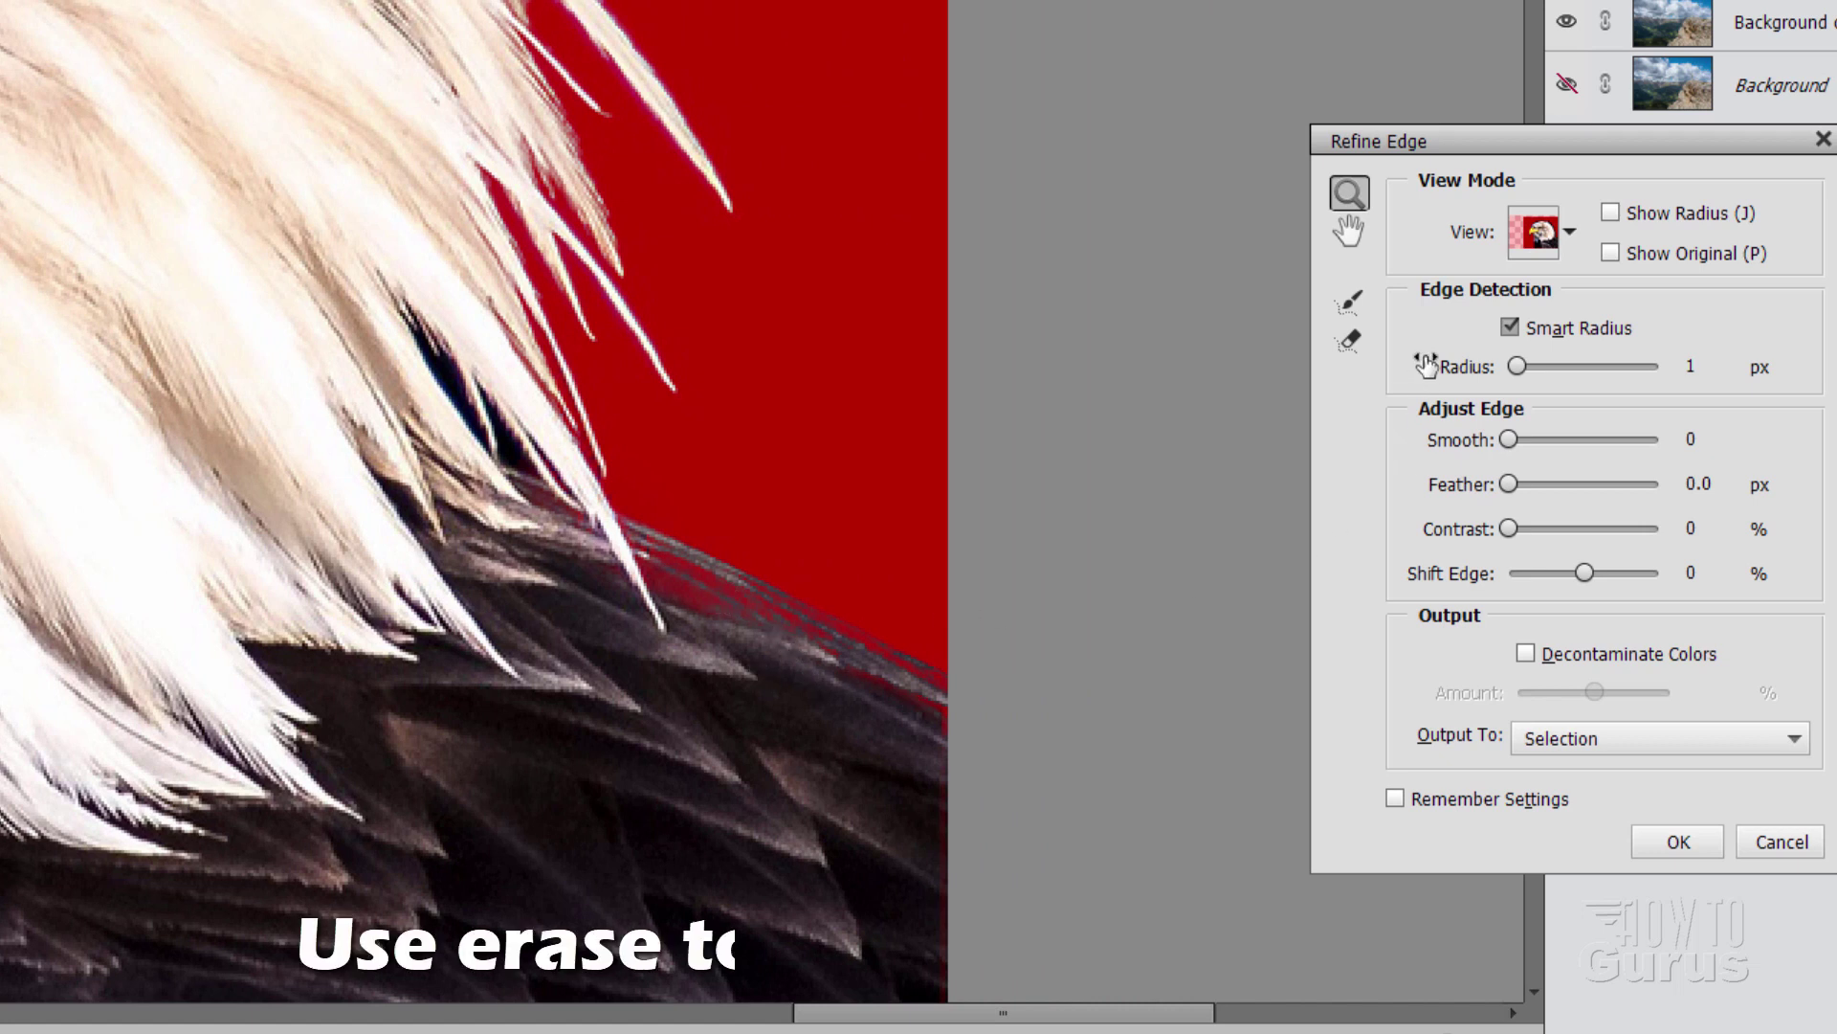
# Erase refinements along the shoulder feathers and down the eagle's right edge
pyautogui.click(1352, 339)
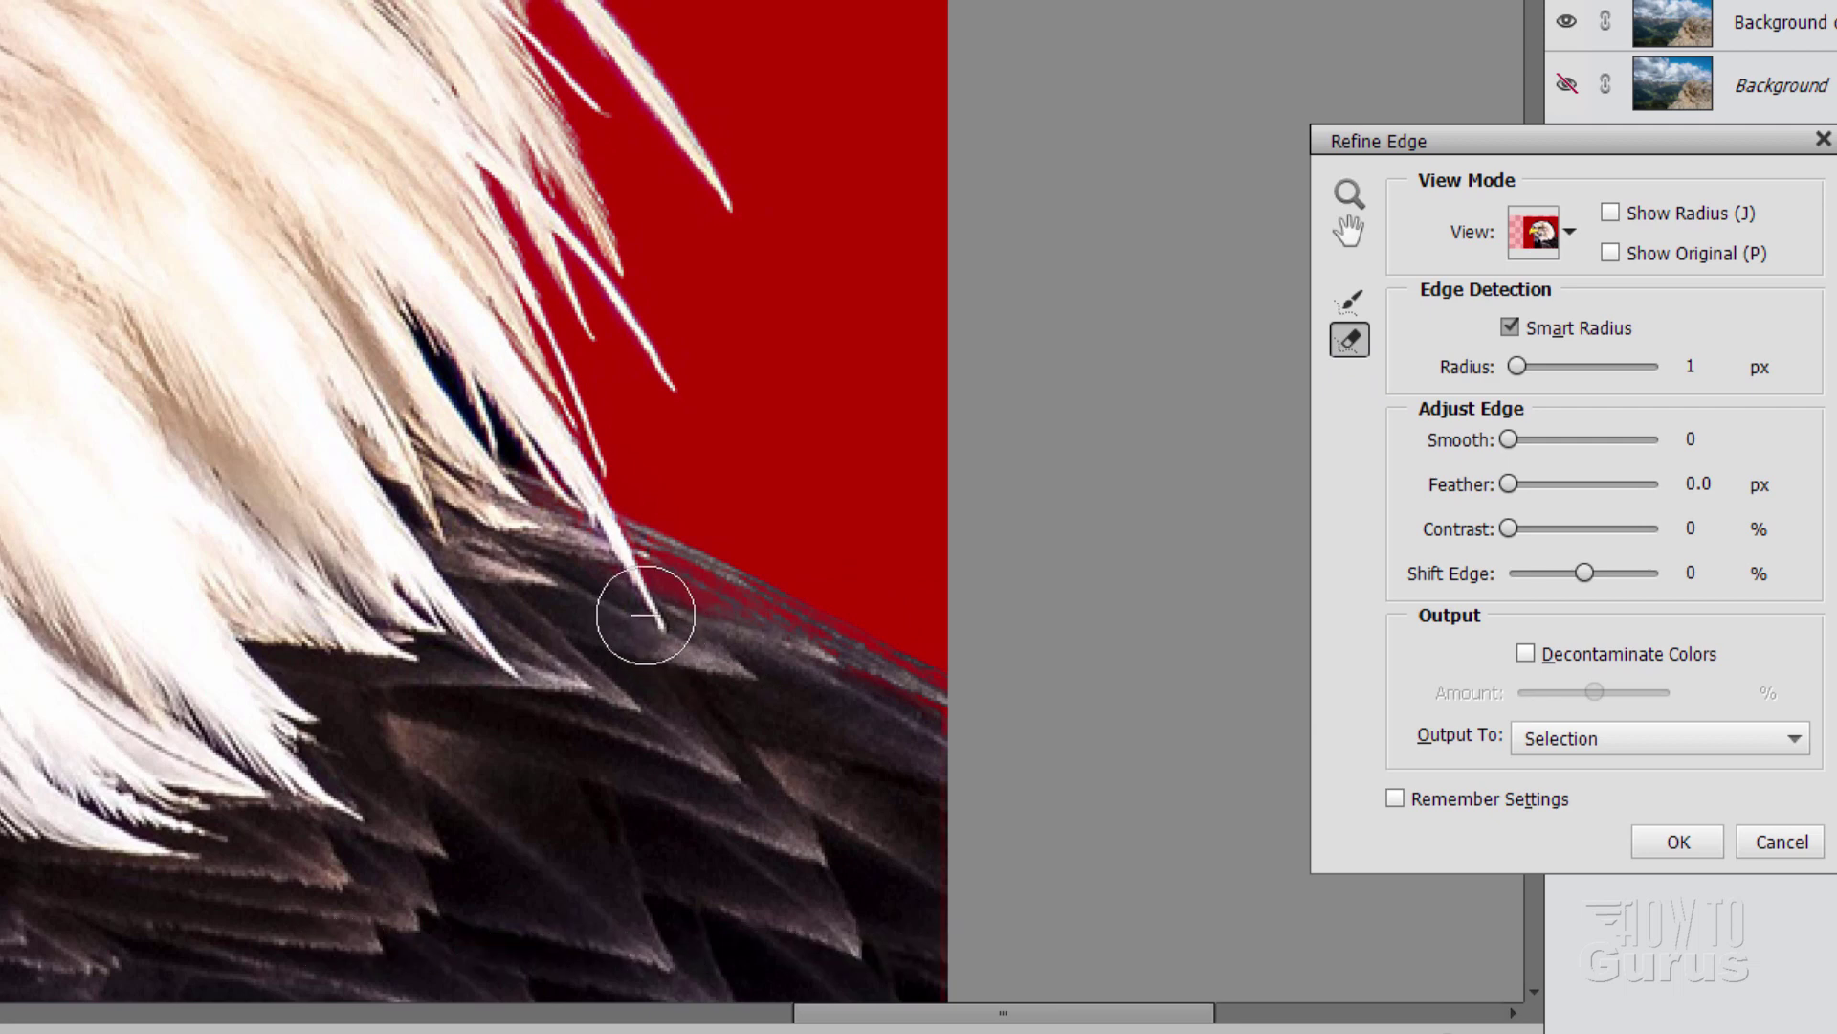
pyautogui.moveTo(574, 566)
pyautogui.mouseDown()
pyautogui.moveTo(728, 617)
pyautogui.moveTo(955, 759)
pyautogui.mouseUp()
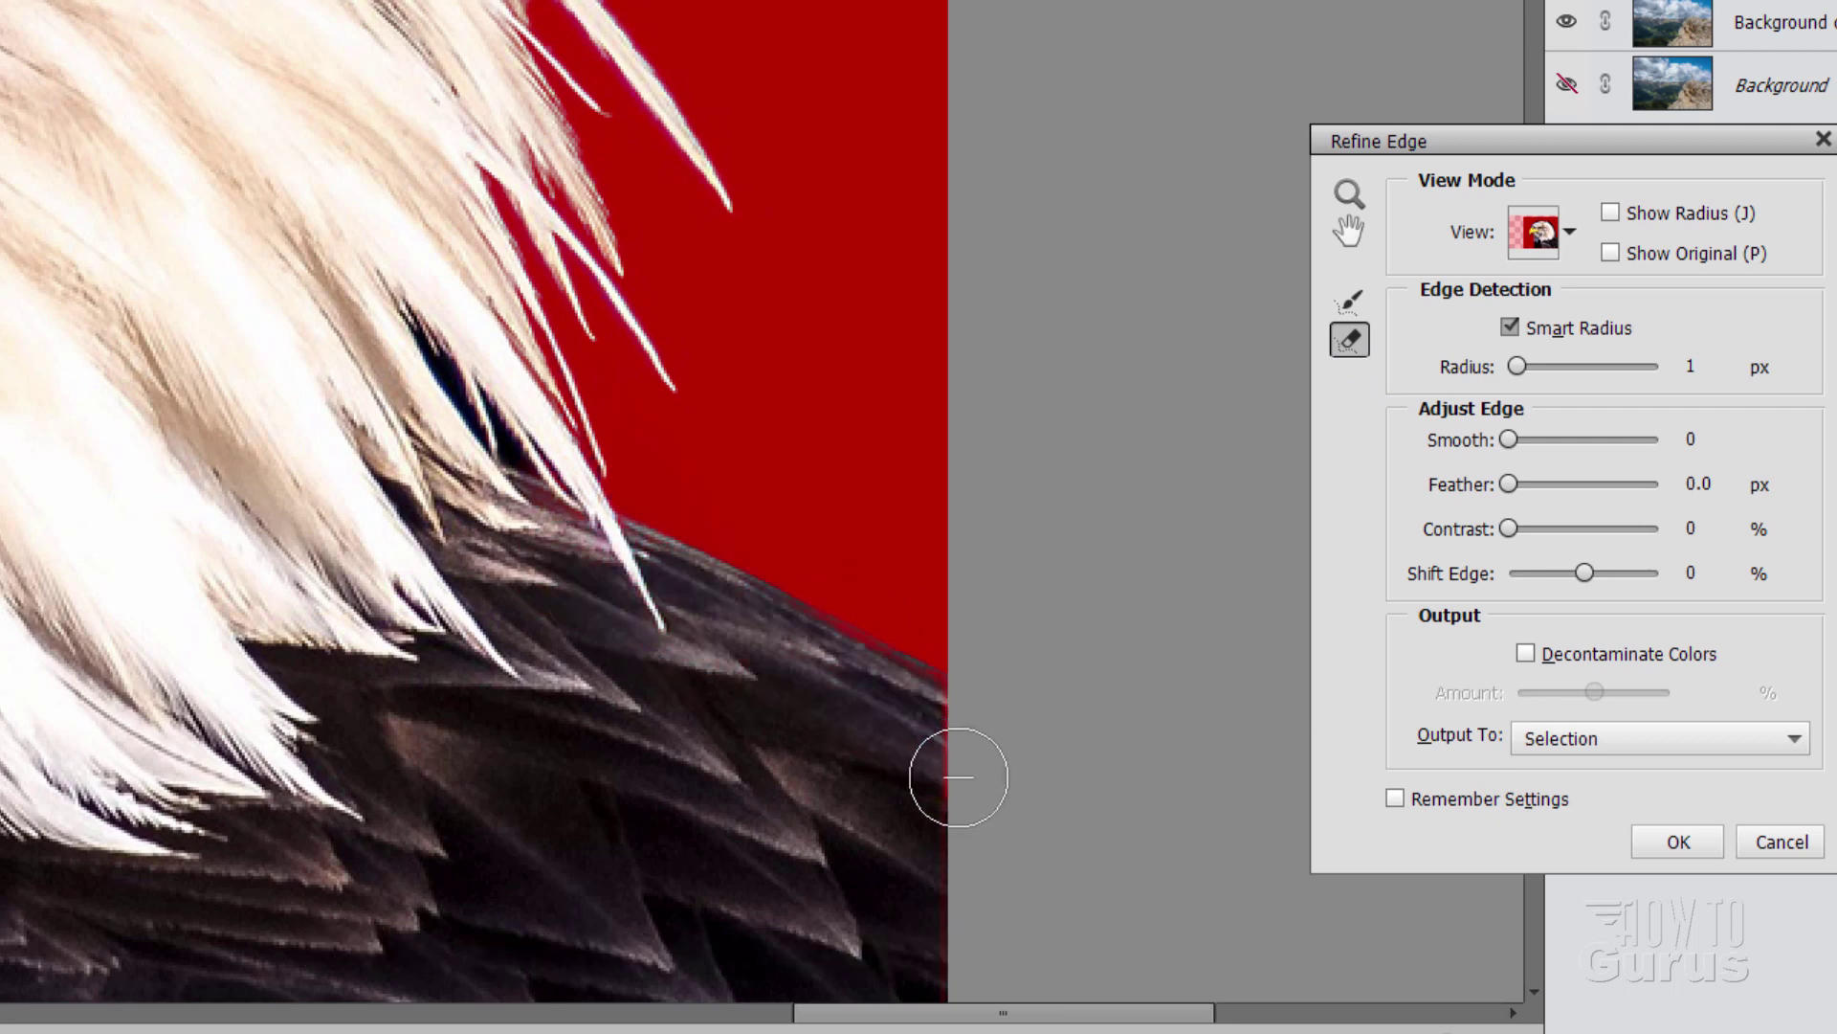
pyautogui.click(939, 746)
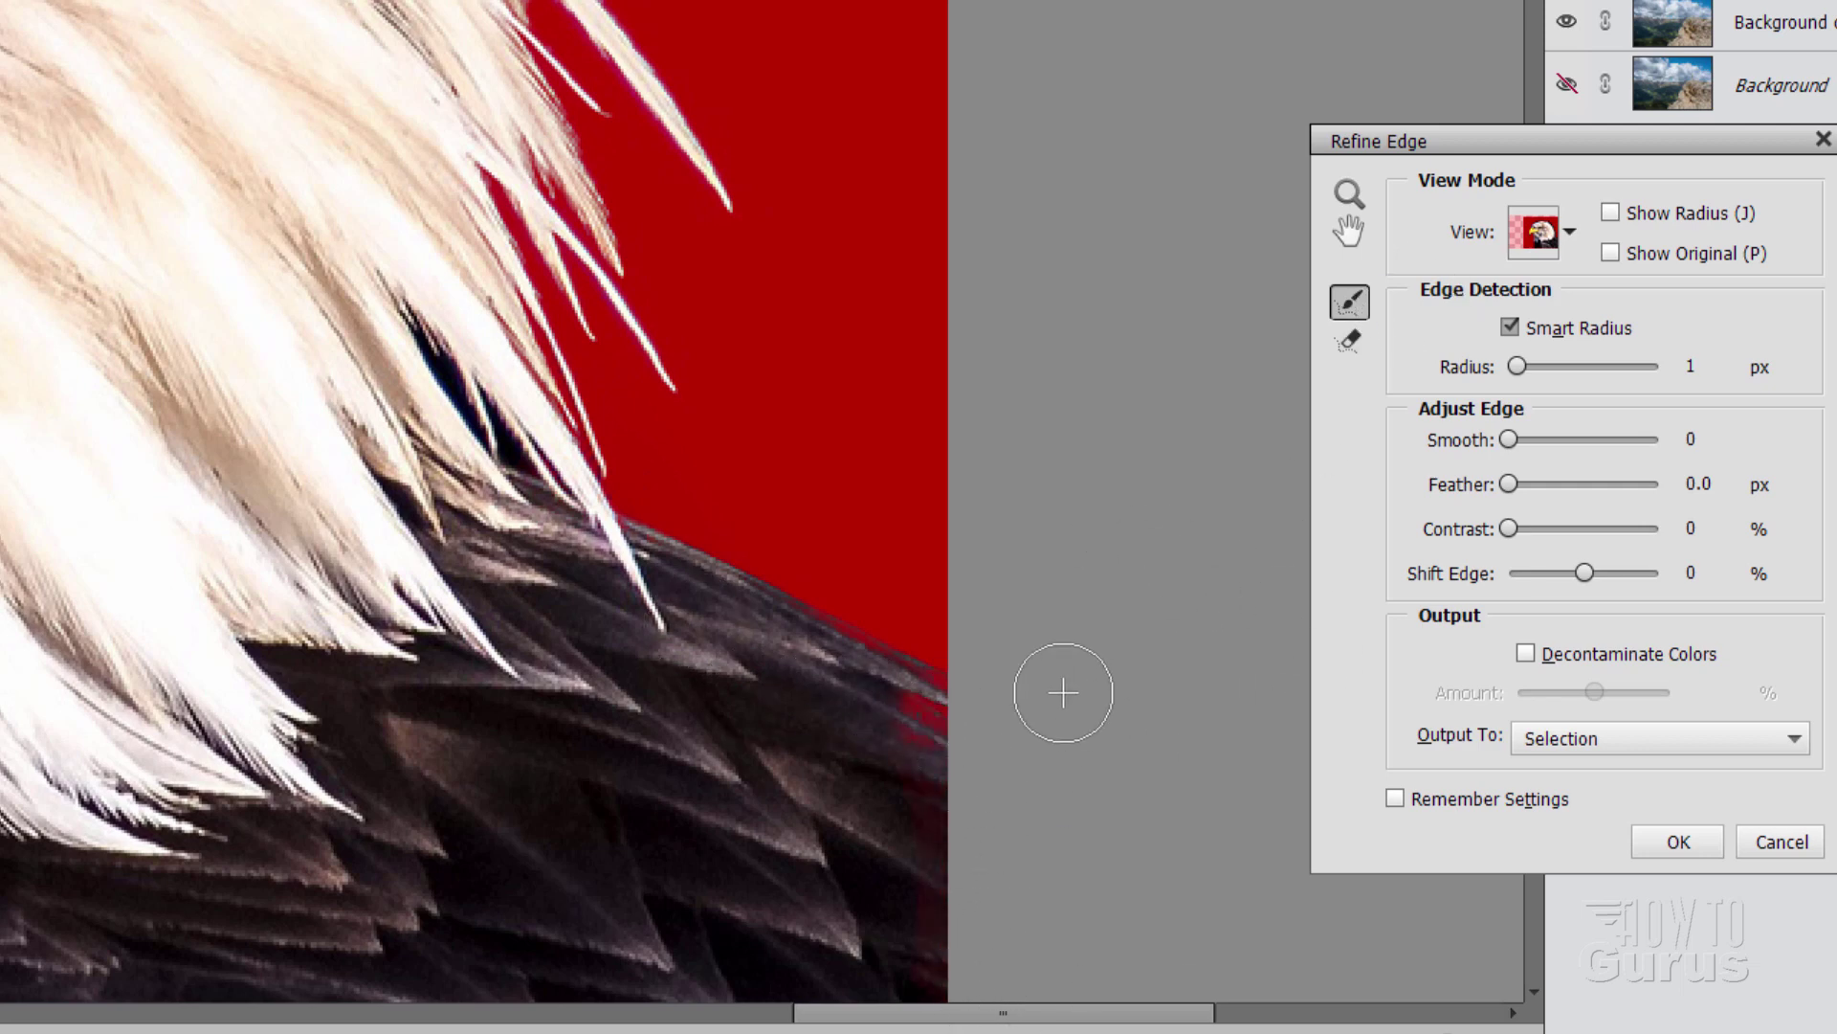
pyautogui.scroll(-5, 1056, 670)
pyautogui.press('e')
pyautogui.moveTo(899, 316)
pyautogui.mouseDown()
pyautogui.moveTo(940, 407)
pyautogui.moveTo(930, 713)
pyautogui.mouseUp()
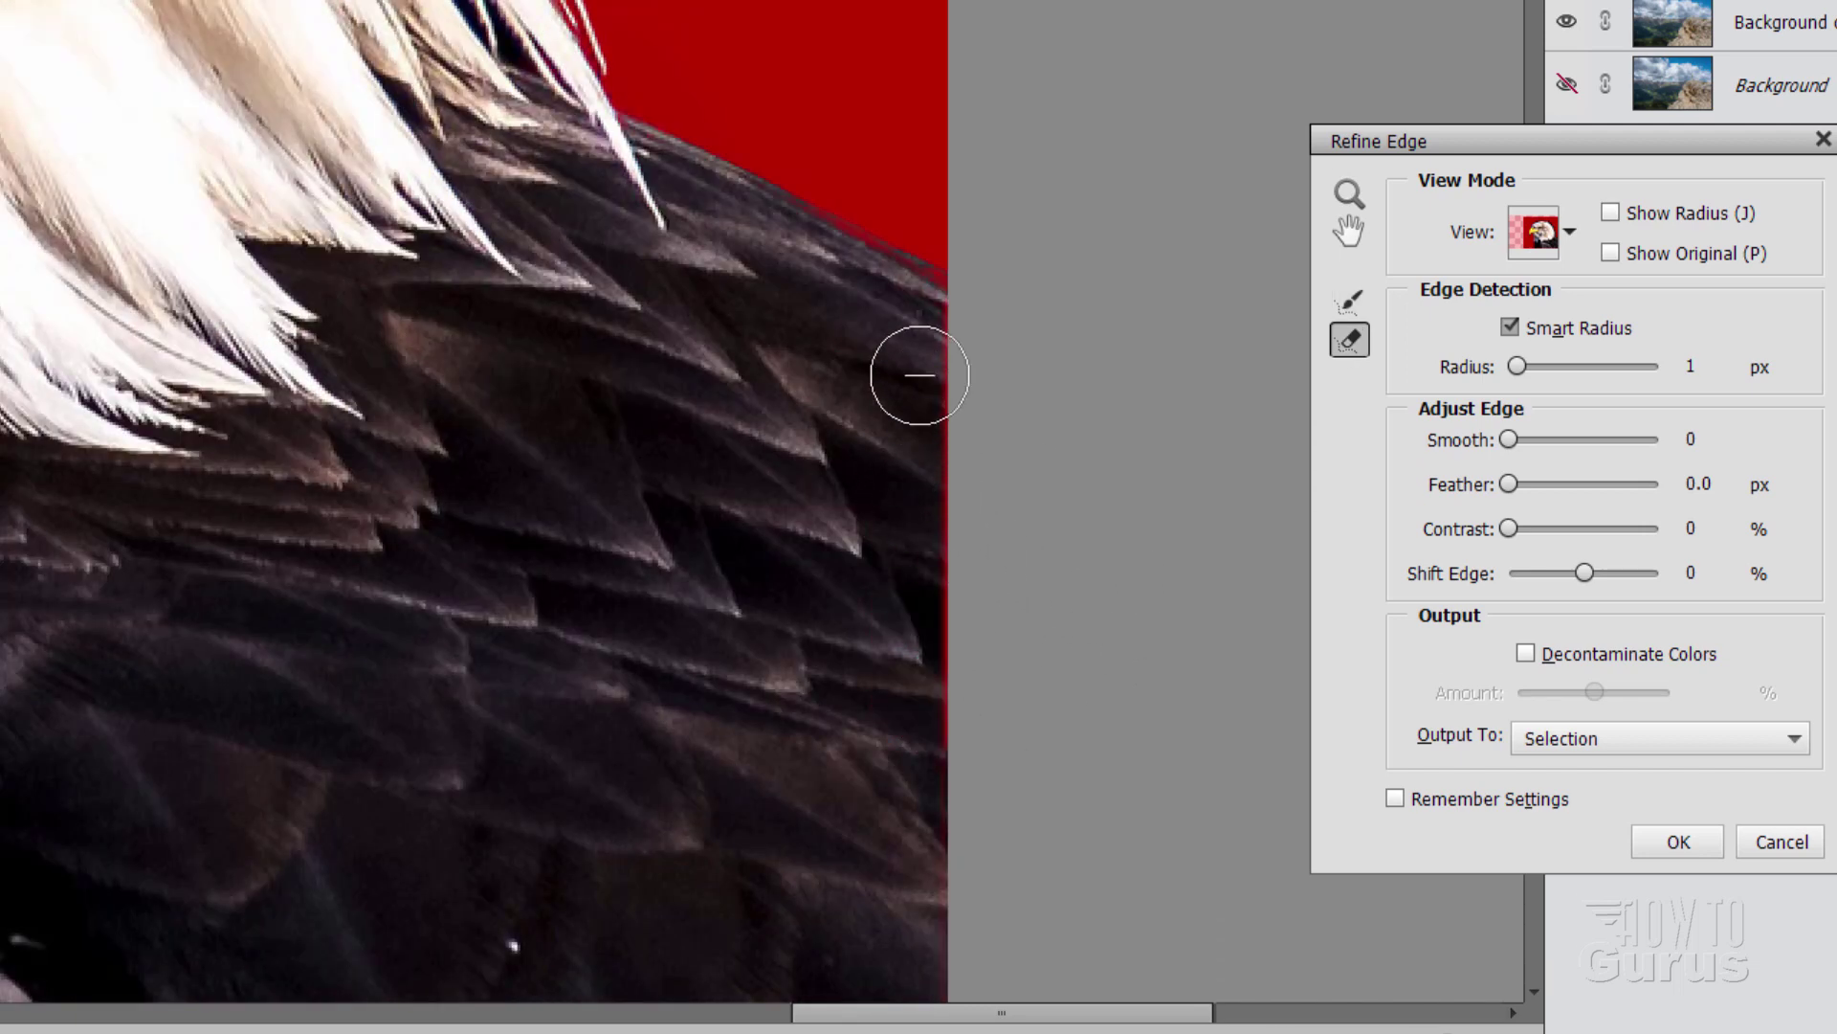
pyautogui.moveTo(911, 377)
pyautogui.mouseDown()
pyautogui.moveTo(972, 514)
pyautogui.moveTo(996, 775)
pyautogui.mouseUp()
pyautogui.scroll(-2, 1062, 804)
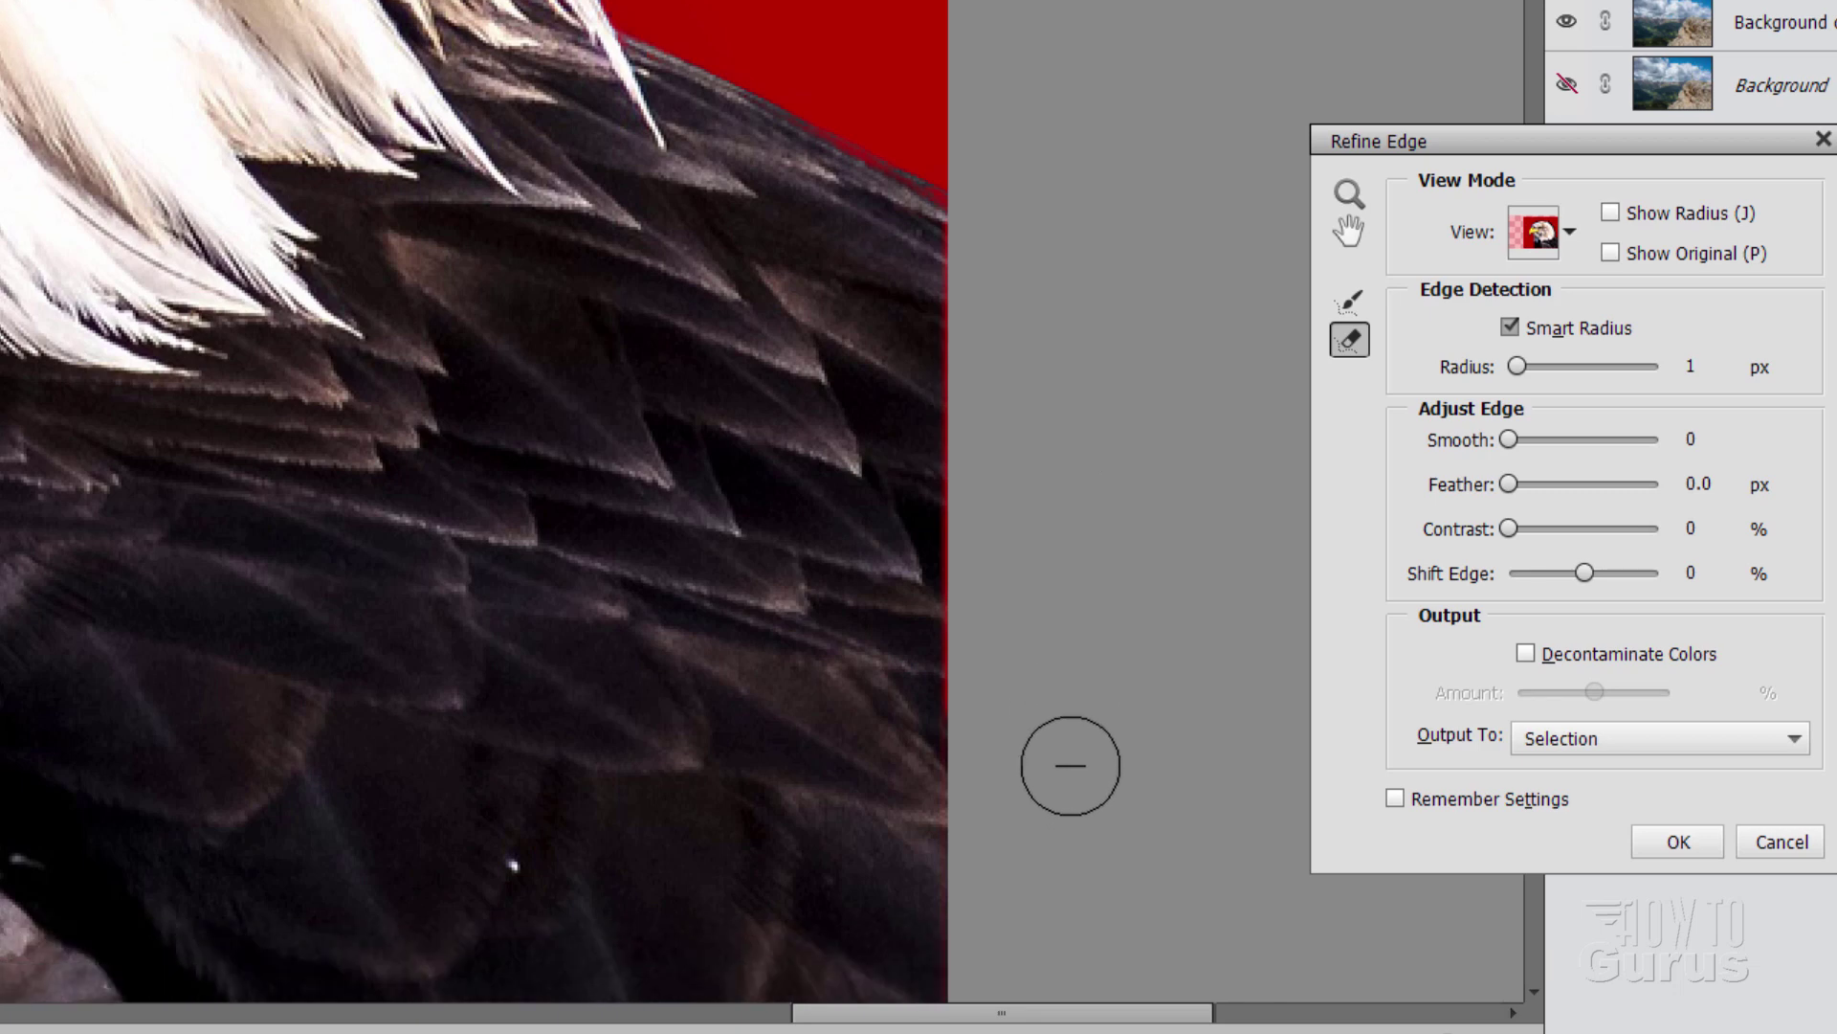
# Fit the eagle in the Refine Edge preview and output it as New Layer with Layer Mask
pyautogui.click(1358, 194)
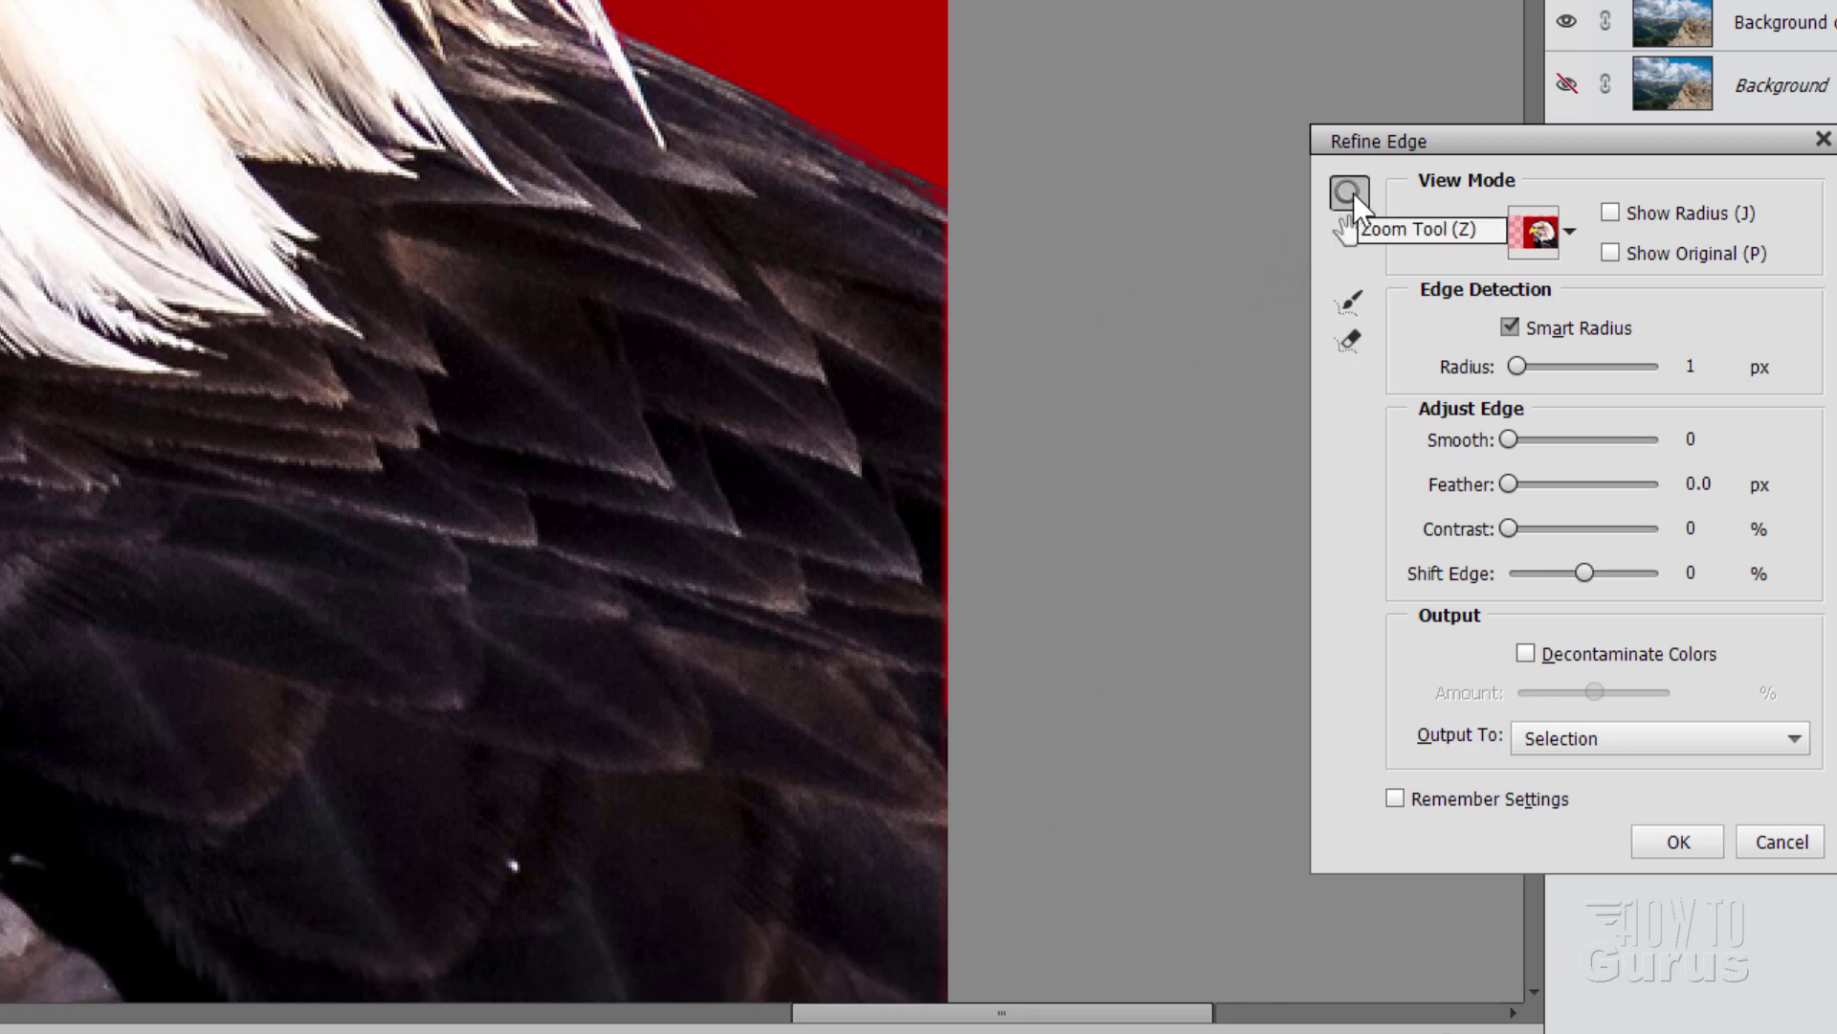
pyautogui.hotkey('ctrl', '0')
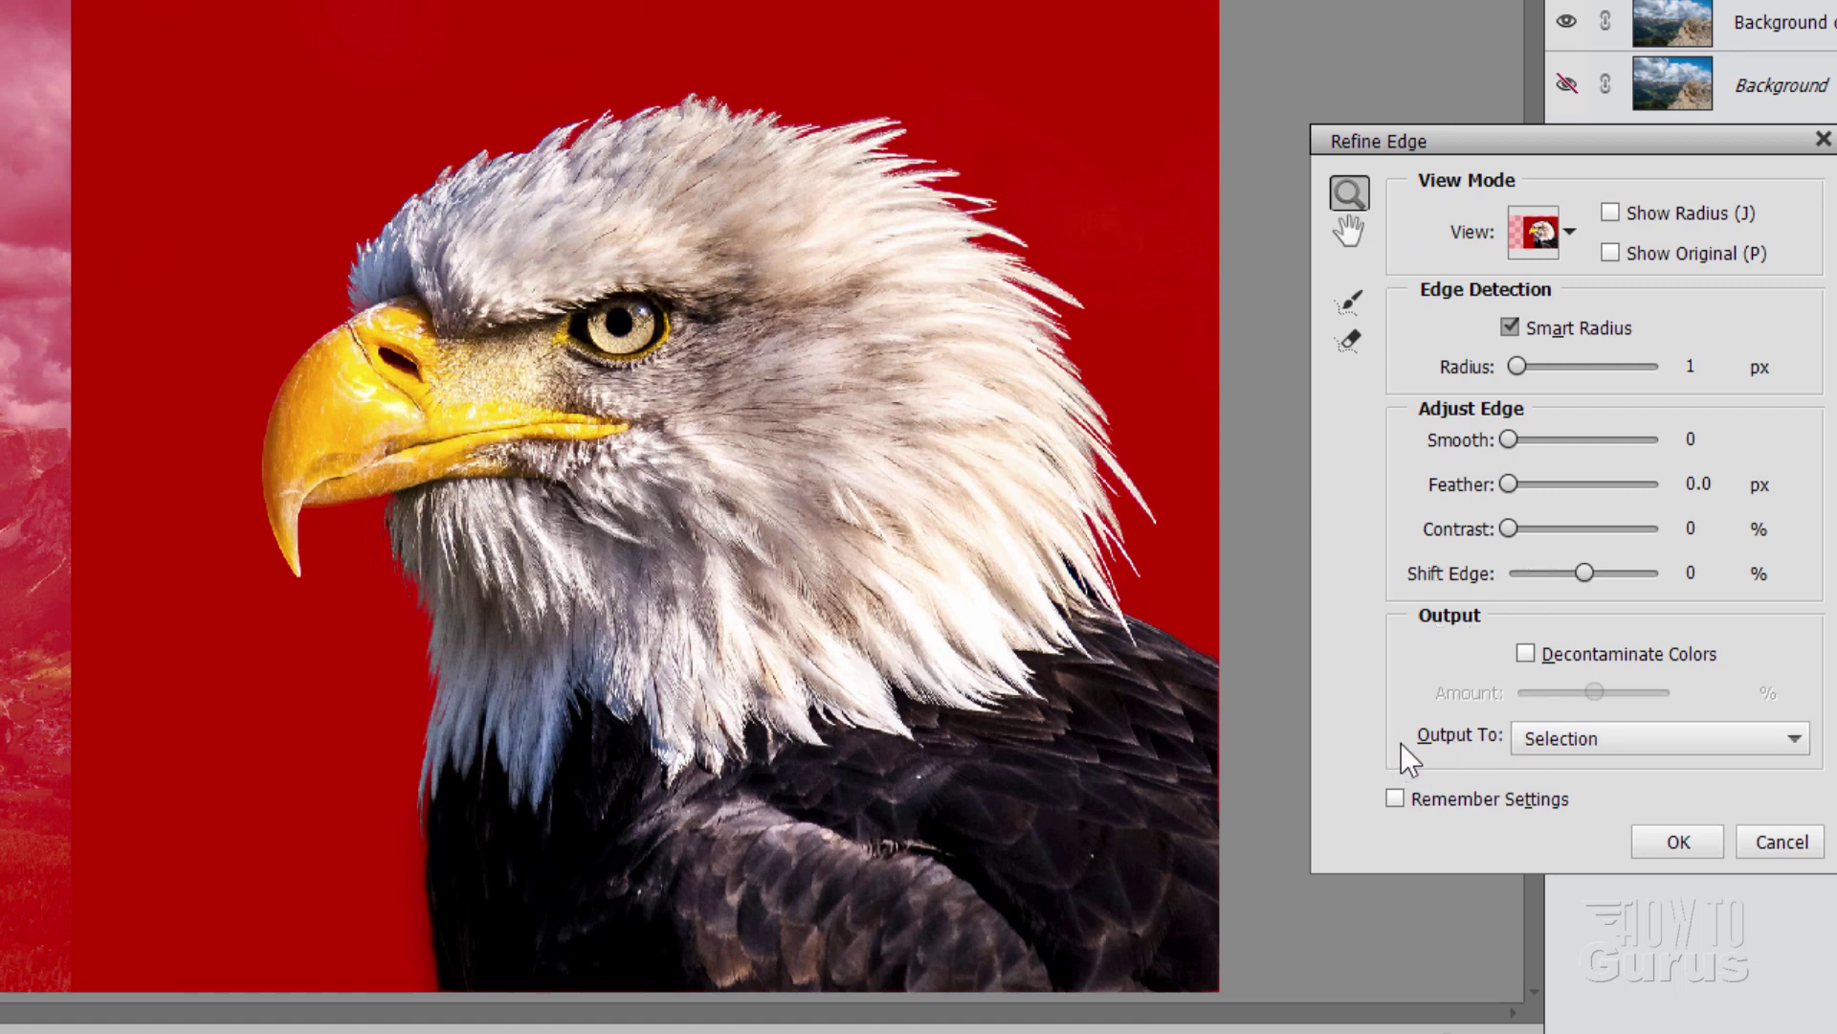
pyautogui.click(1669, 739)
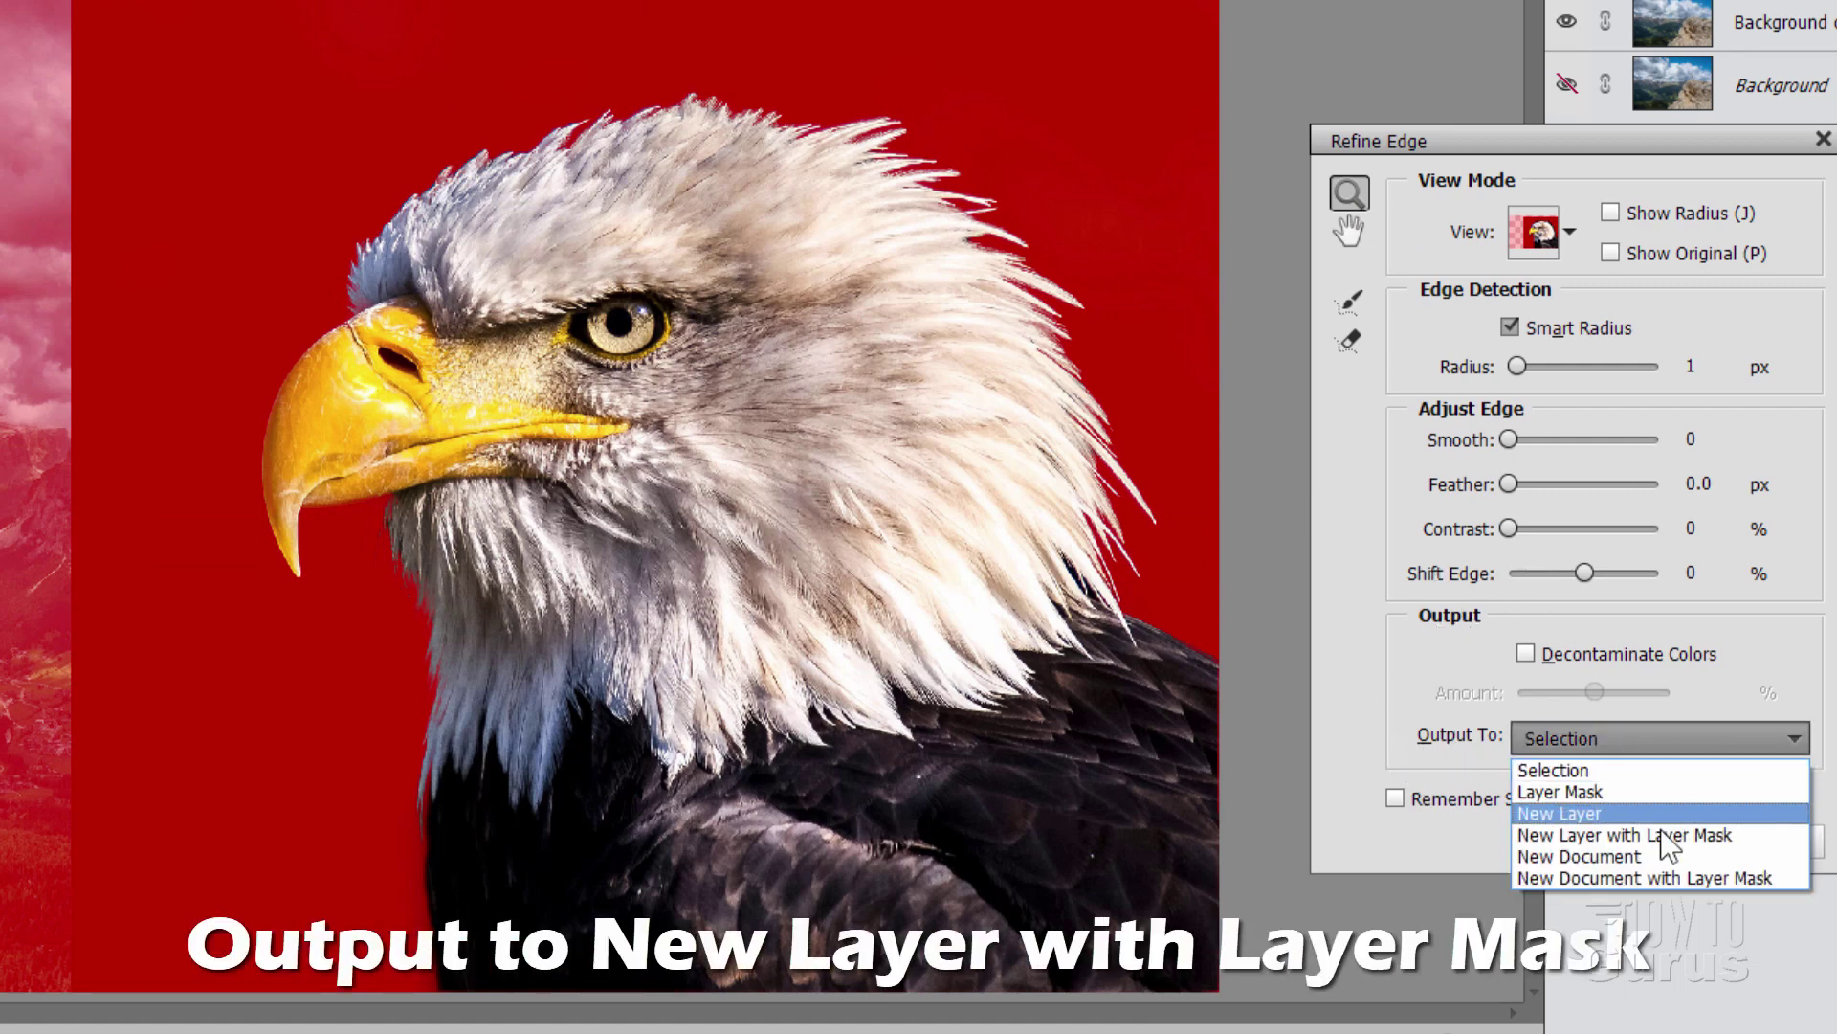
pyautogui.click(1585, 837)
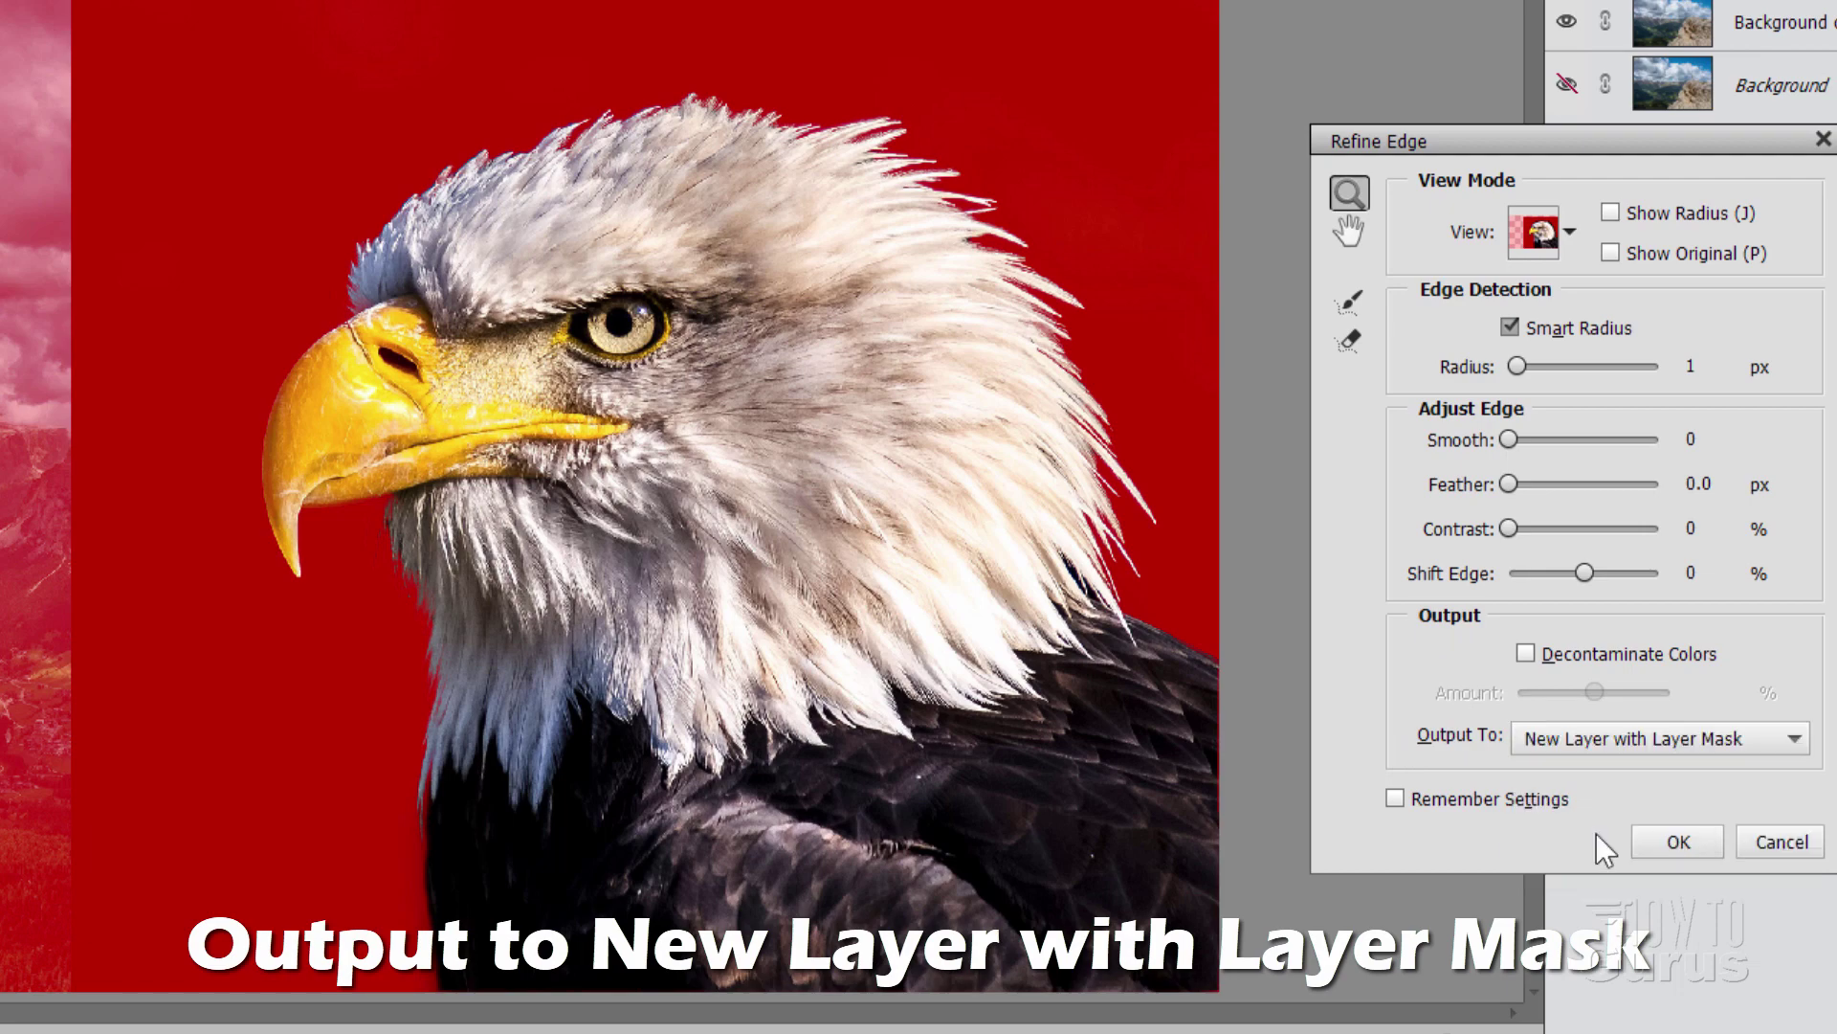
pyautogui.click(1697, 848)
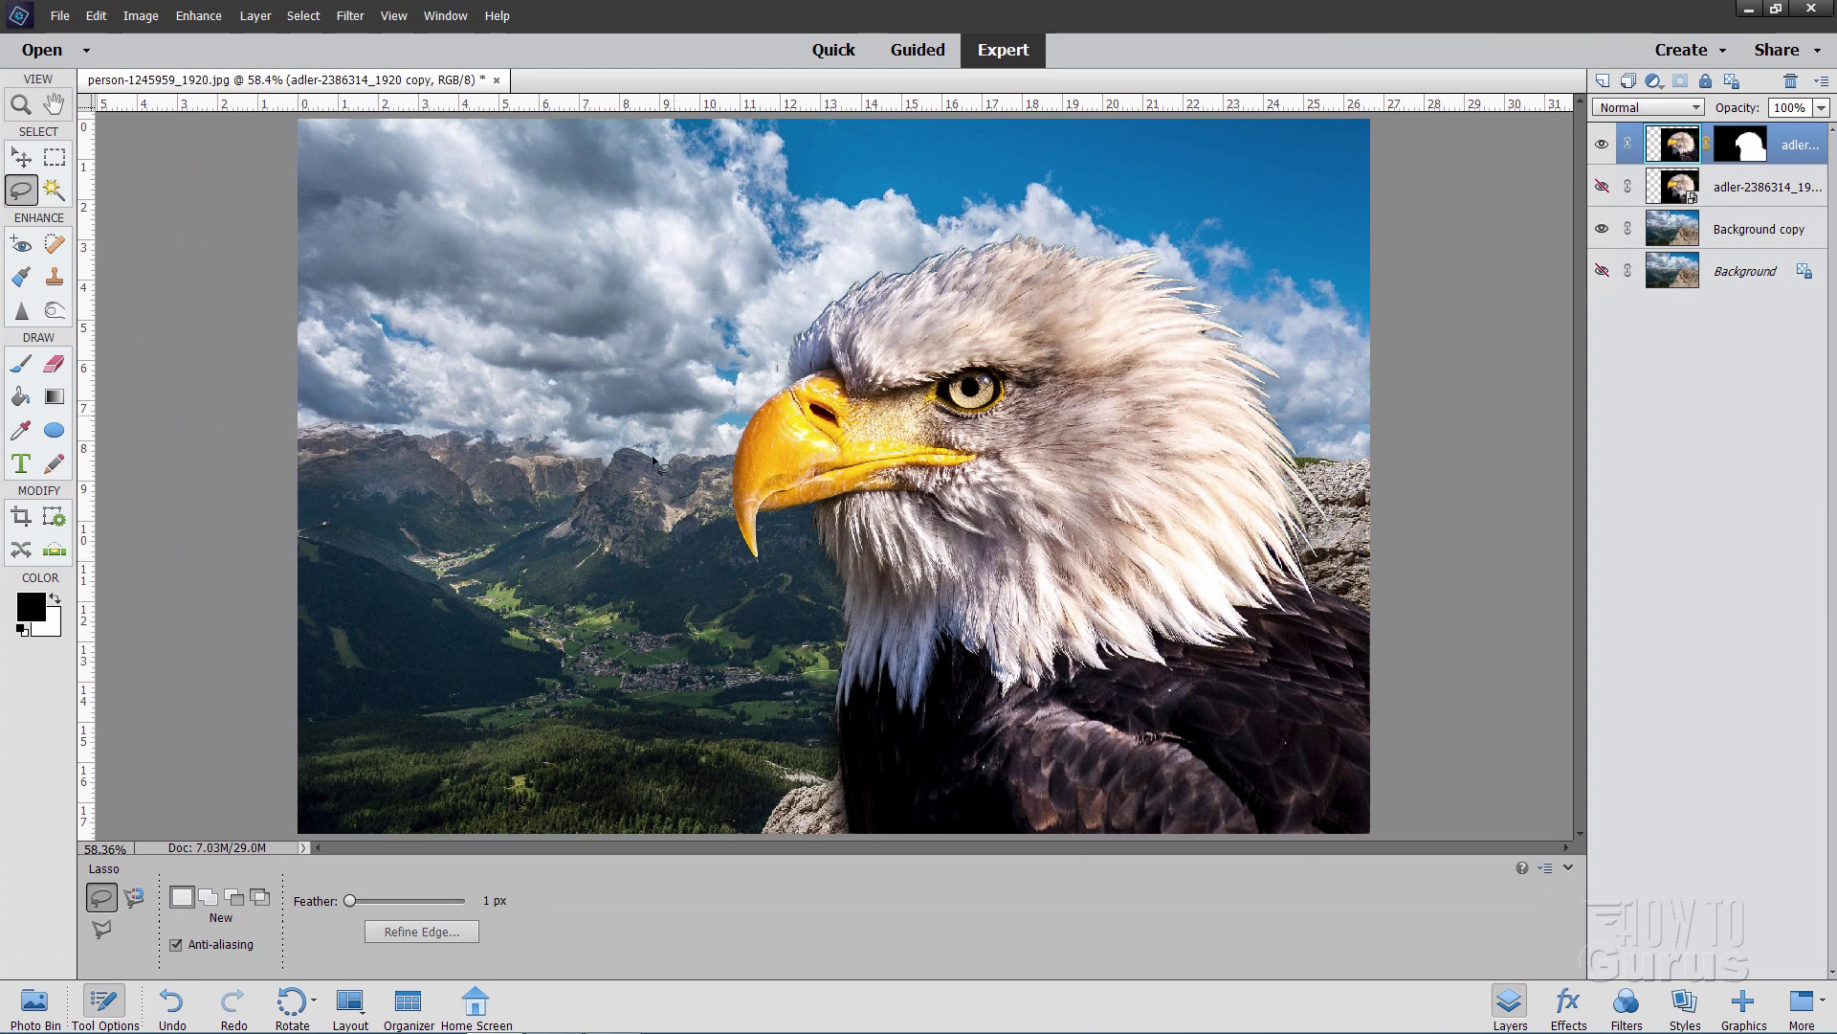
pyautogui.click(17, 159)
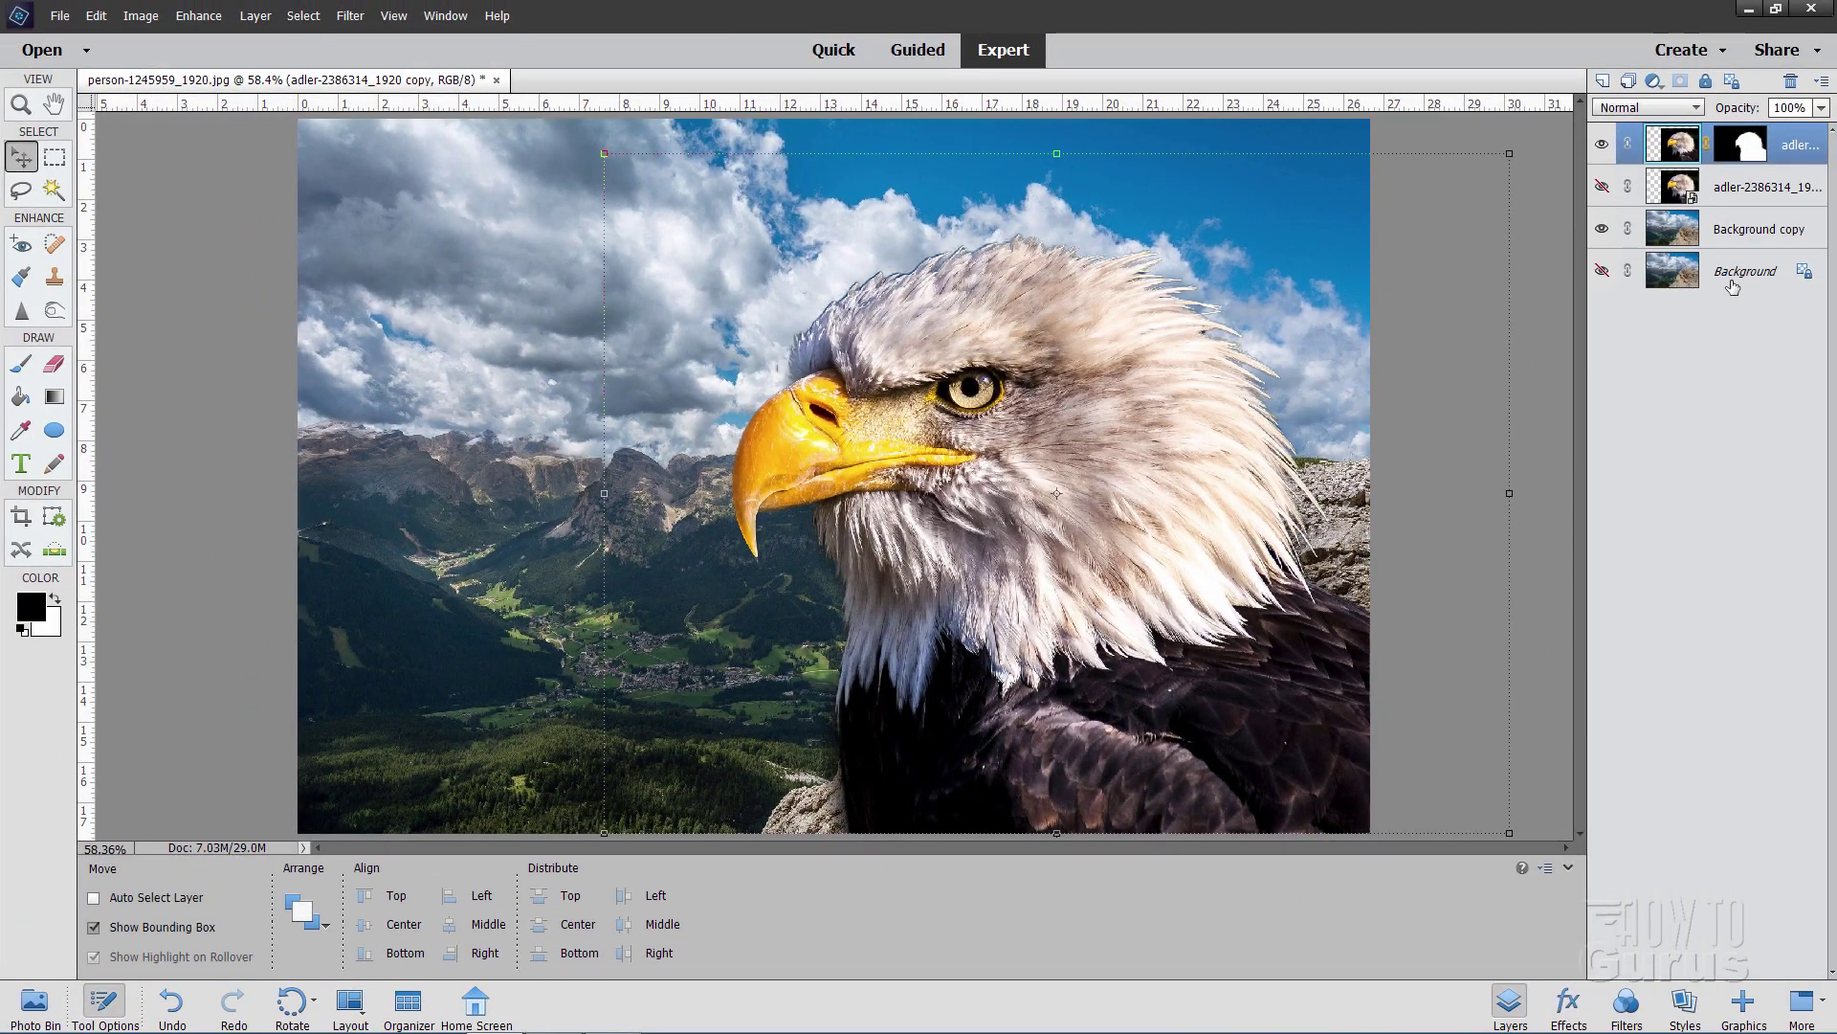
pyautogui.click(1734, 286)
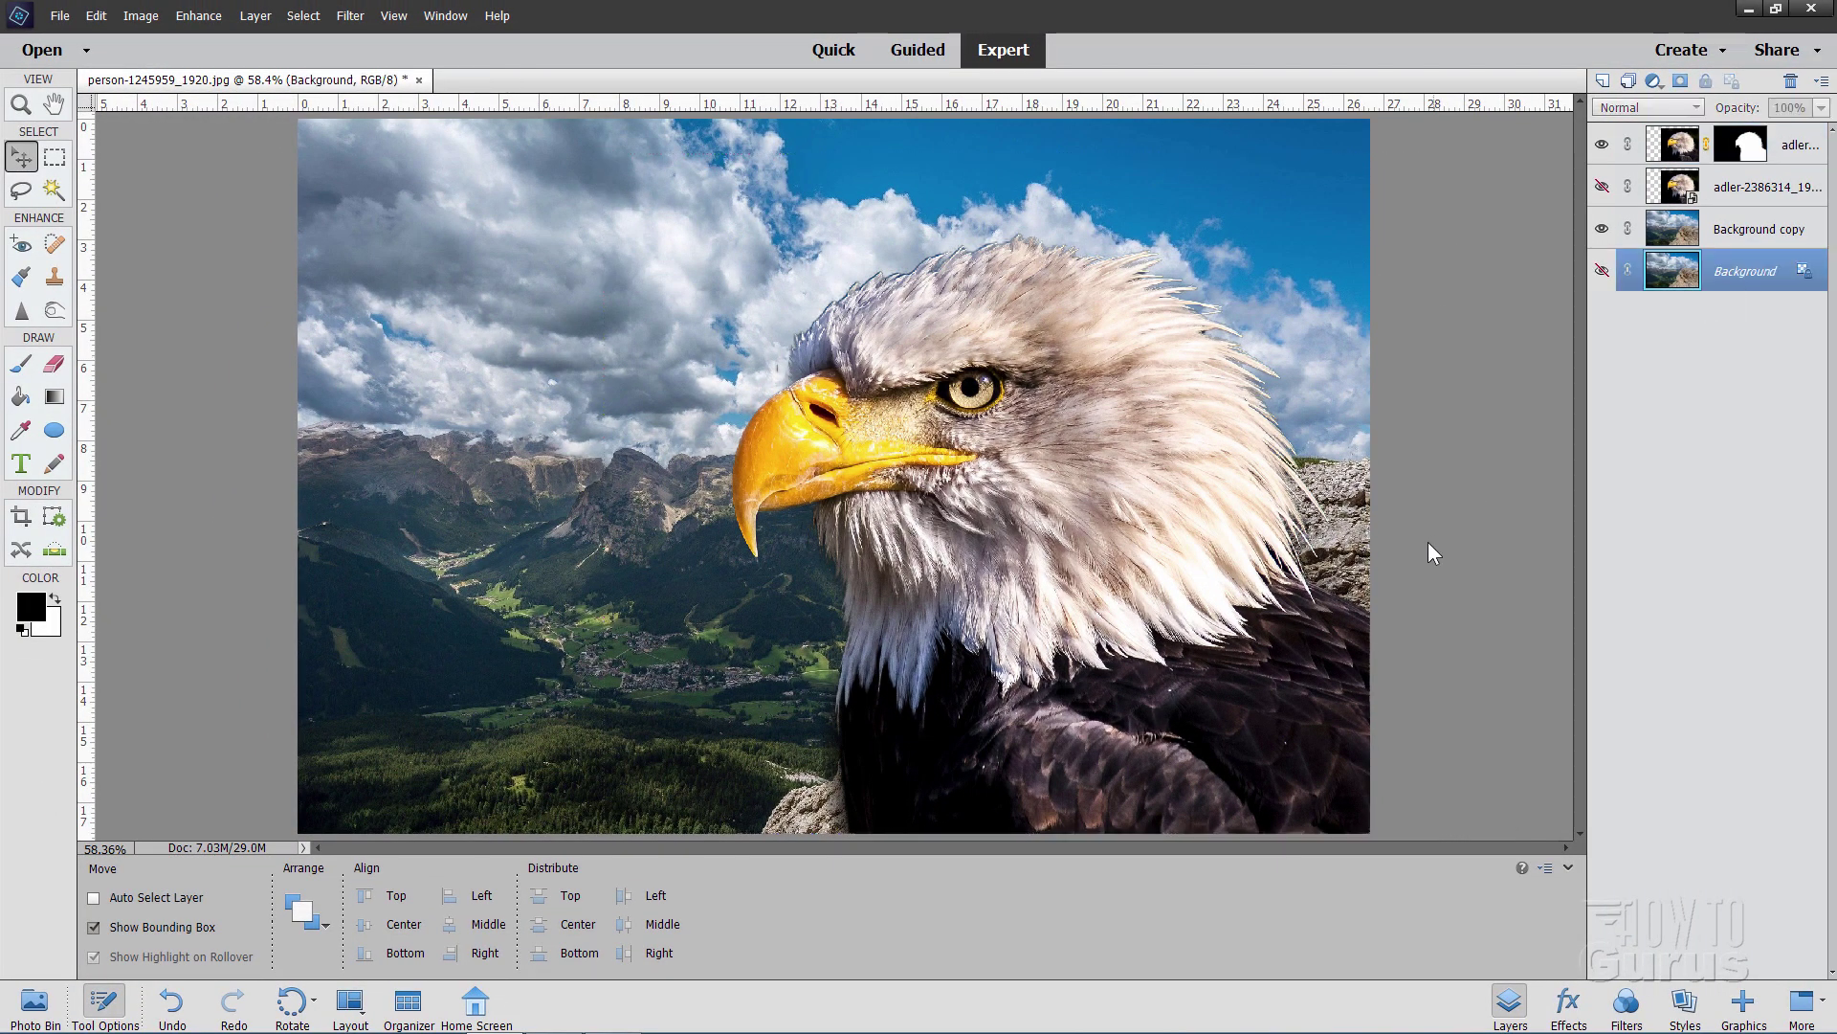